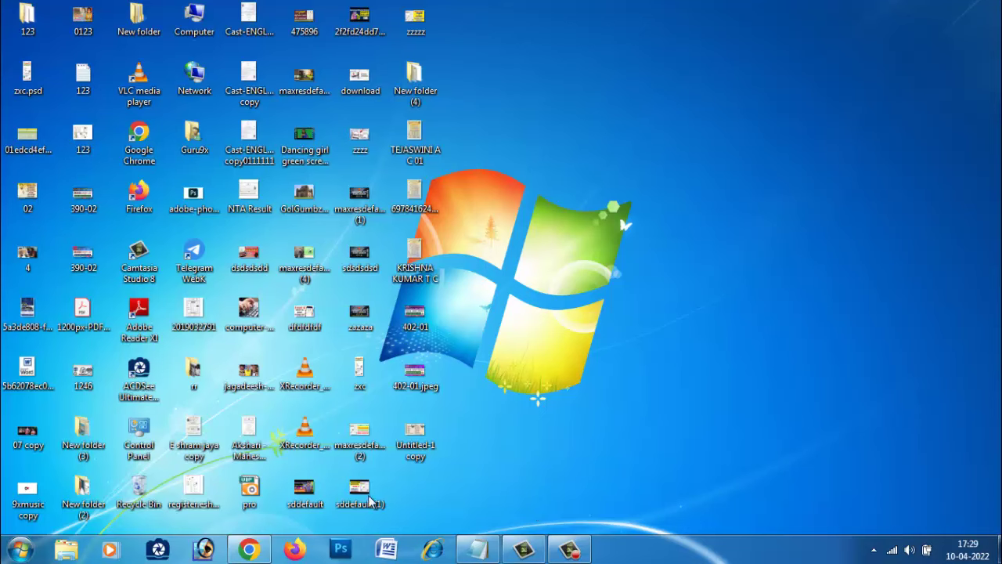
Launch Microsoft Office Excel 2007 from the Start menu and maximize the blank workbook window
click(9, 554)
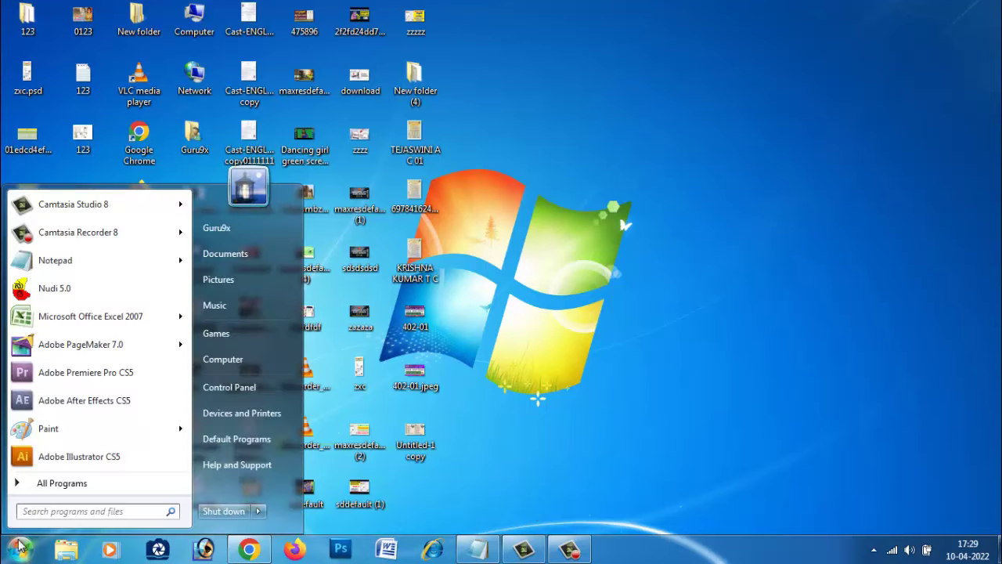
click(79, 321)
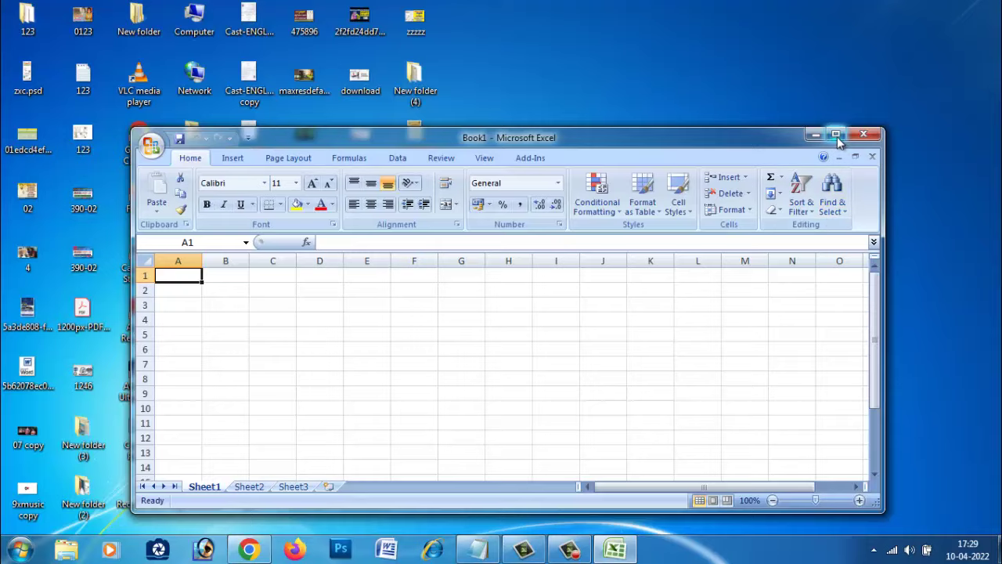
click(836, 134)
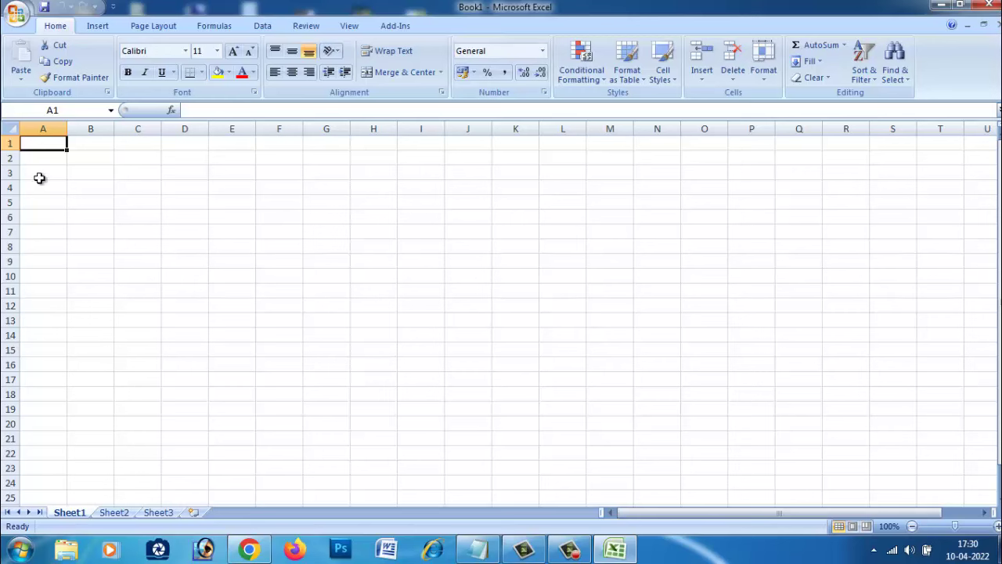
Select cell A1 on Sheet1 as the target for the company name
click(39, 176)
click(40, 142)
click(40, 168)
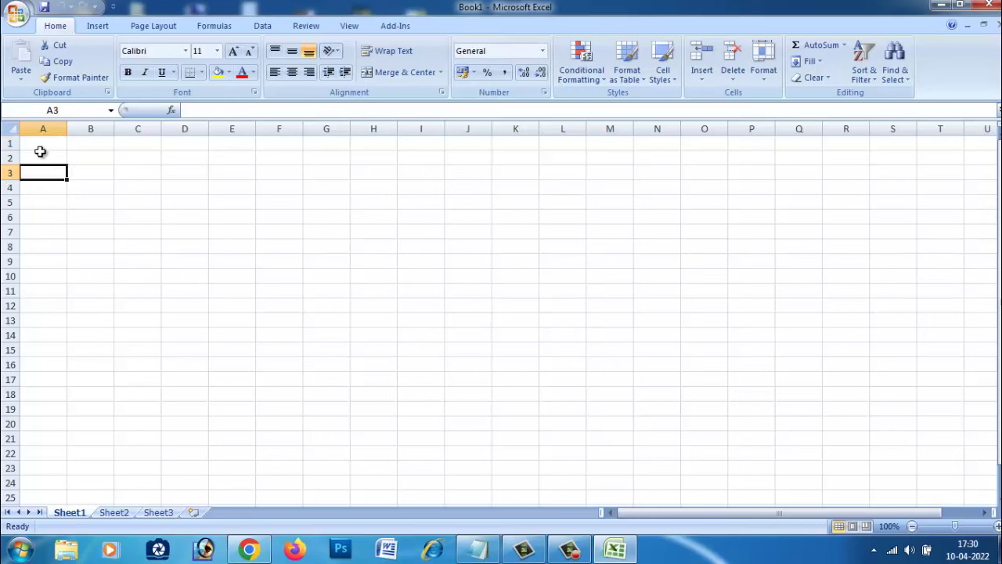
click(42, 143)
double_click(44, 144)
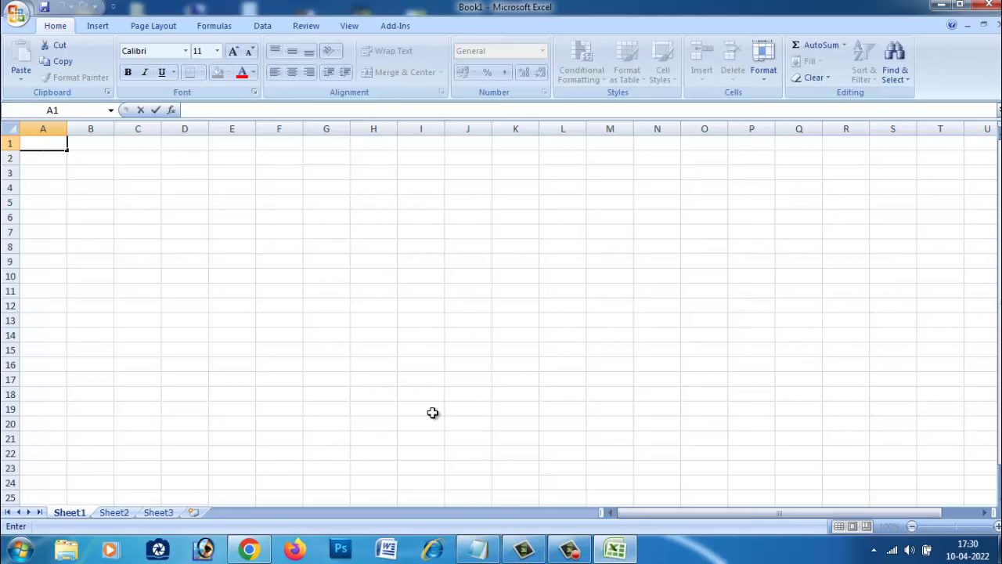
click(49, 160)
click(45, 143)
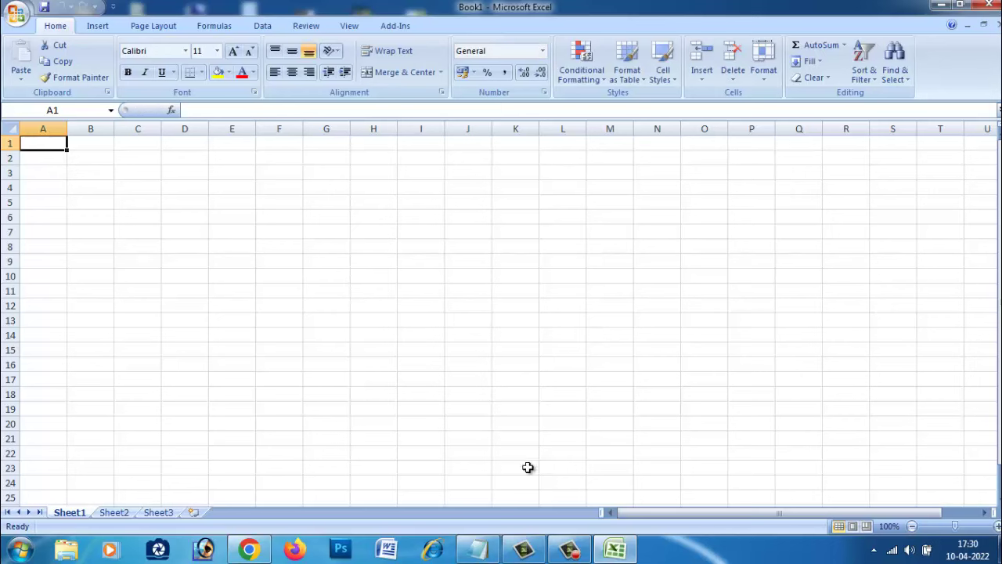
Cut the company name 'GURU9X iNFocom Pvt.Ltd.' from Notepad and paste it into A1
click(478, 551)
drag(687, 227, 458, 229)
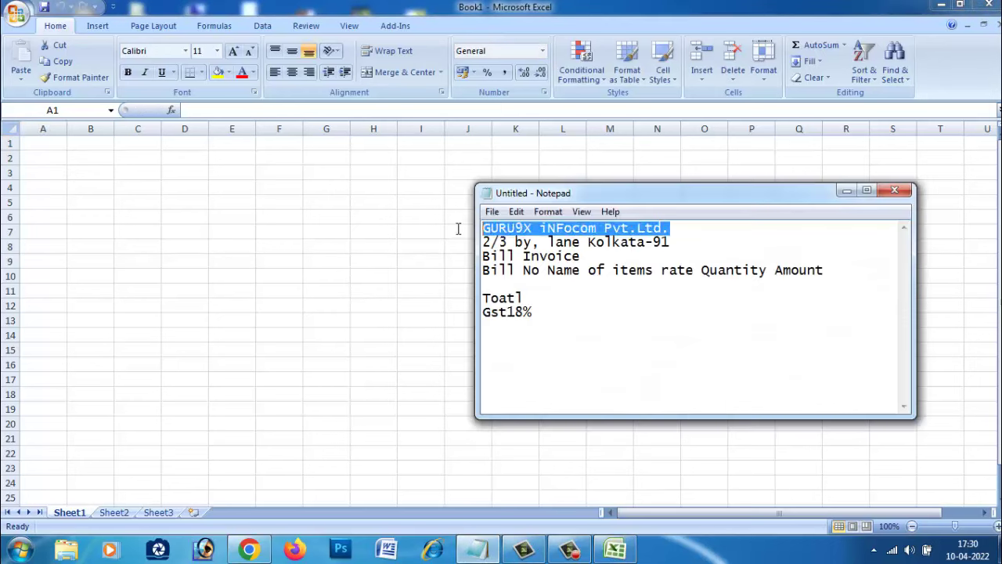
key(ctrl+x)
click(846, 190)
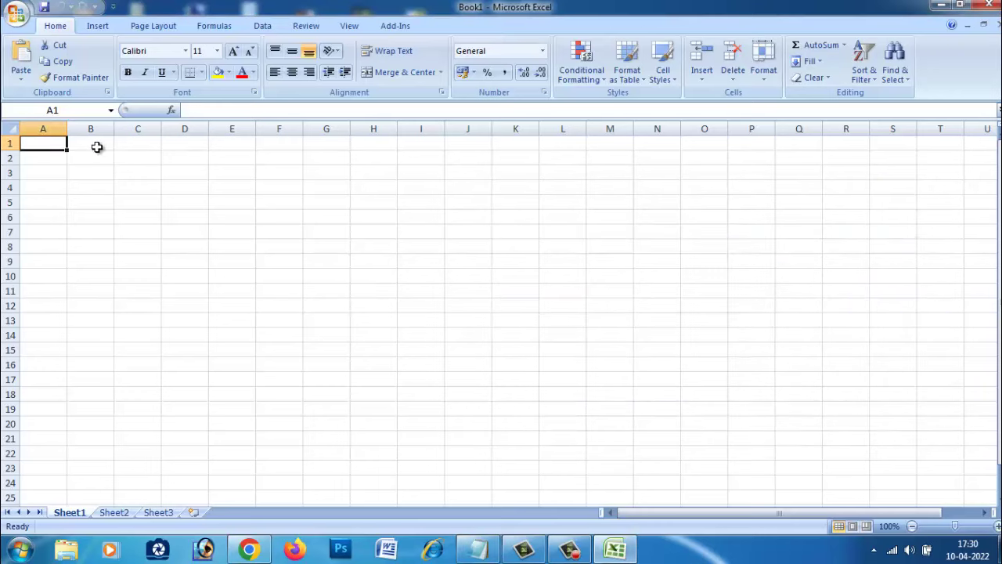
double_click(41, 146)
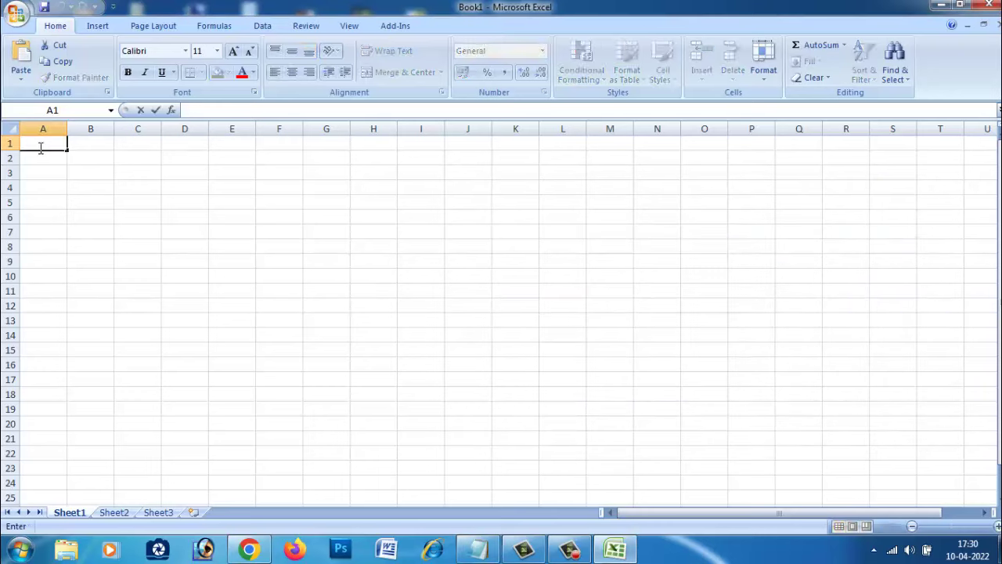
key(ctrl+v)
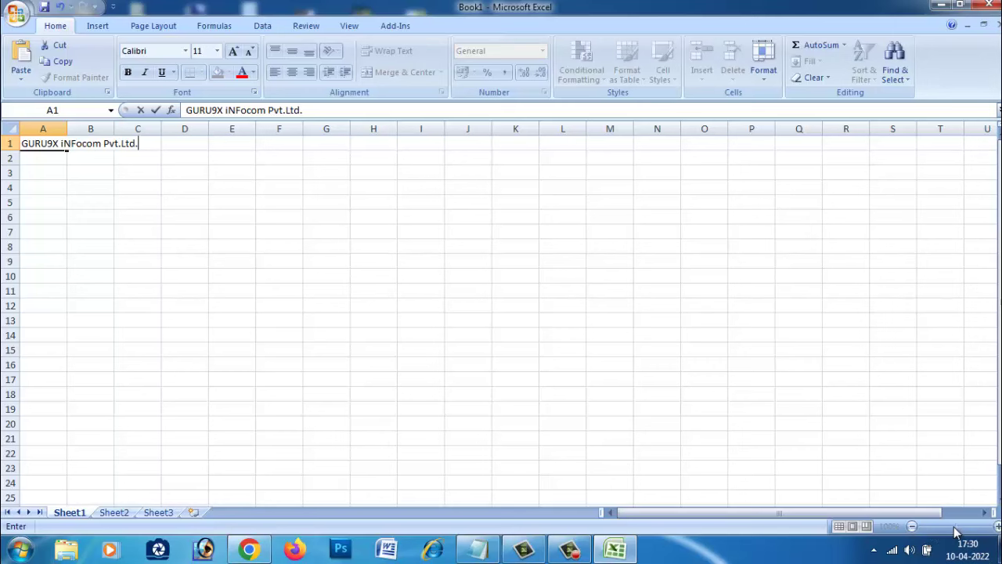
Commit the A1 company name, zoom the sheet to about 208%, and move to A2
click(415, 316)
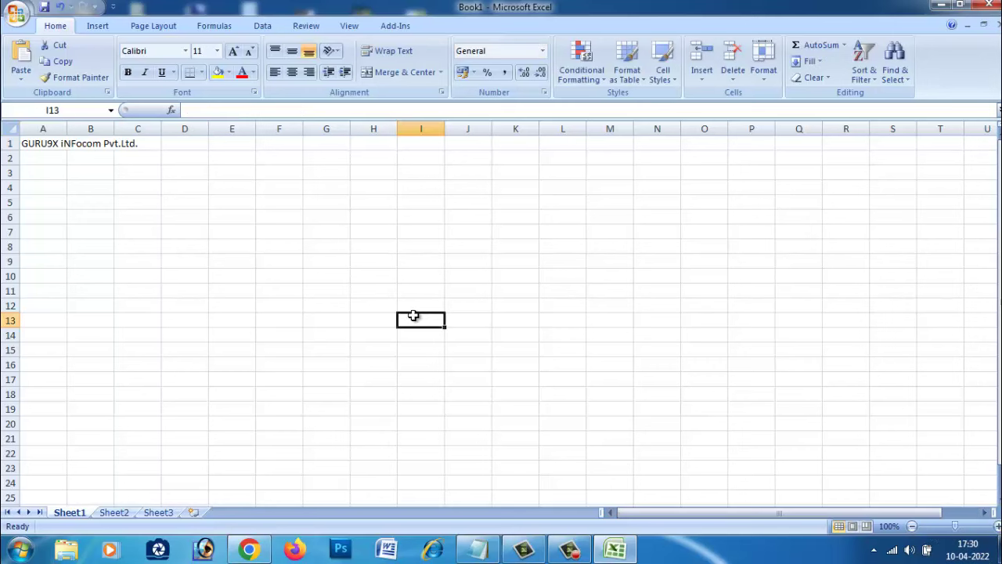
scroll(425, 319, up, 2)
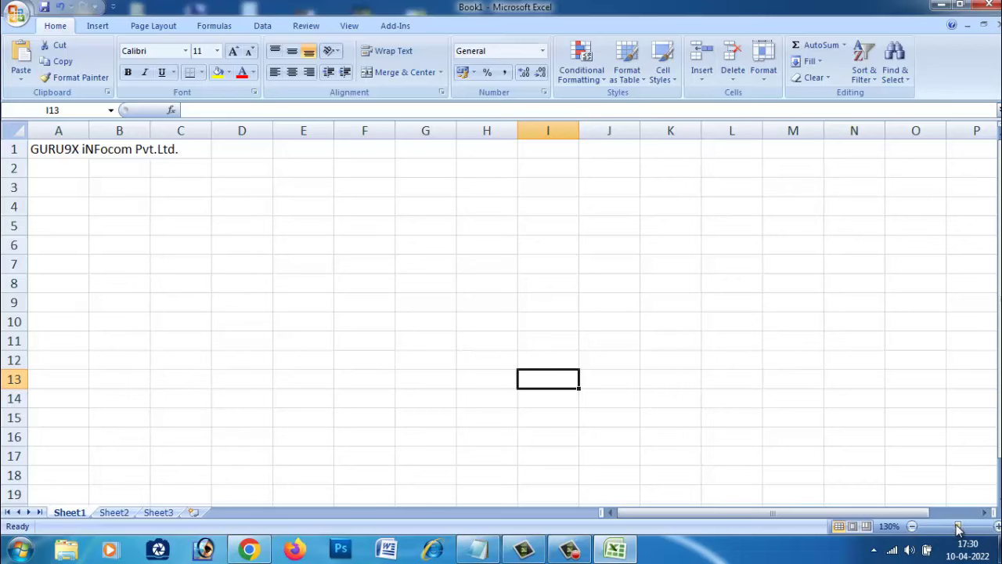
drag(958, 526, 972, 530)
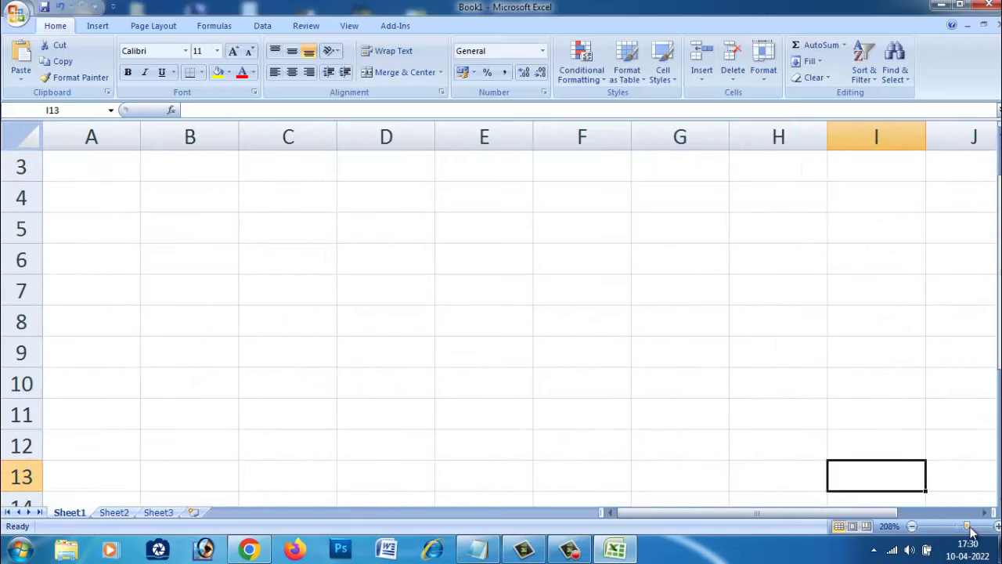
drag(999, 344, 999, 329)
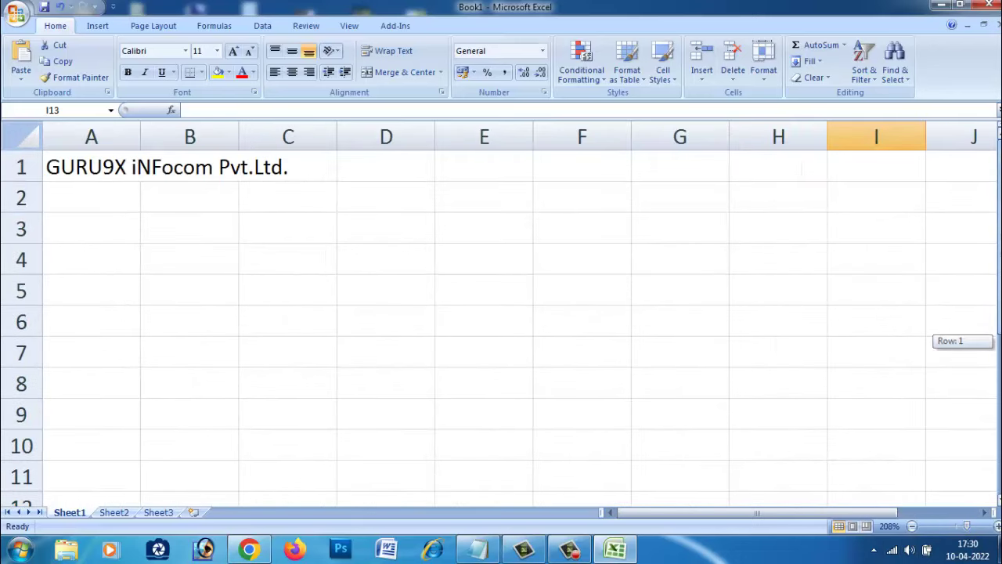
double_click(75, 171)
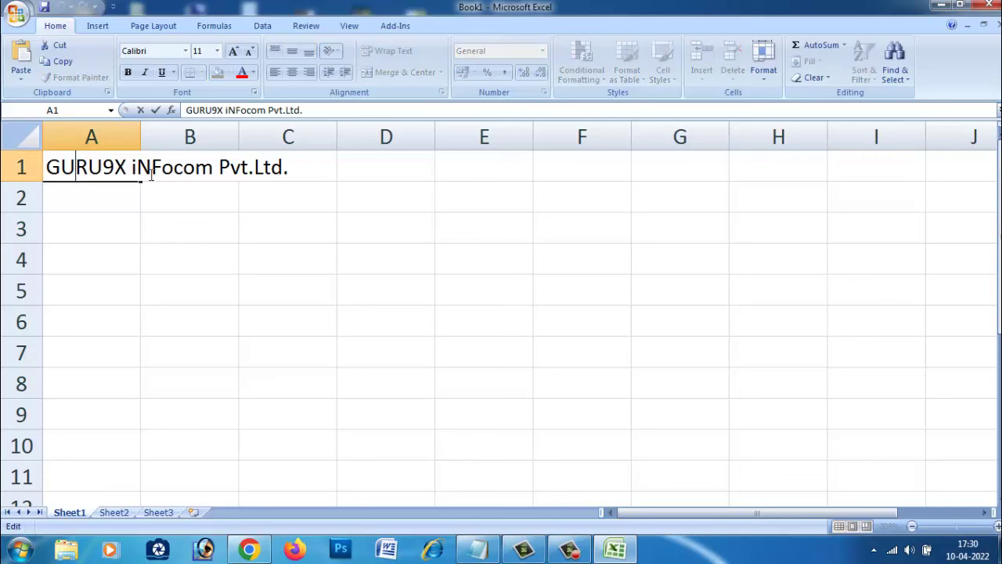
click(81, 192)
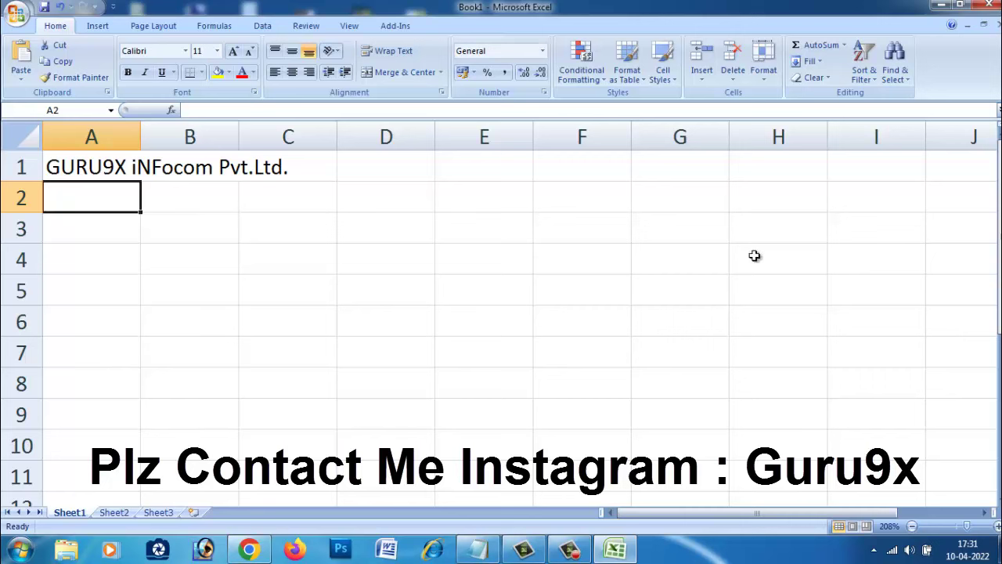
Cut the company's address line from Notepad and paste it into cell A2
click(301, 169)
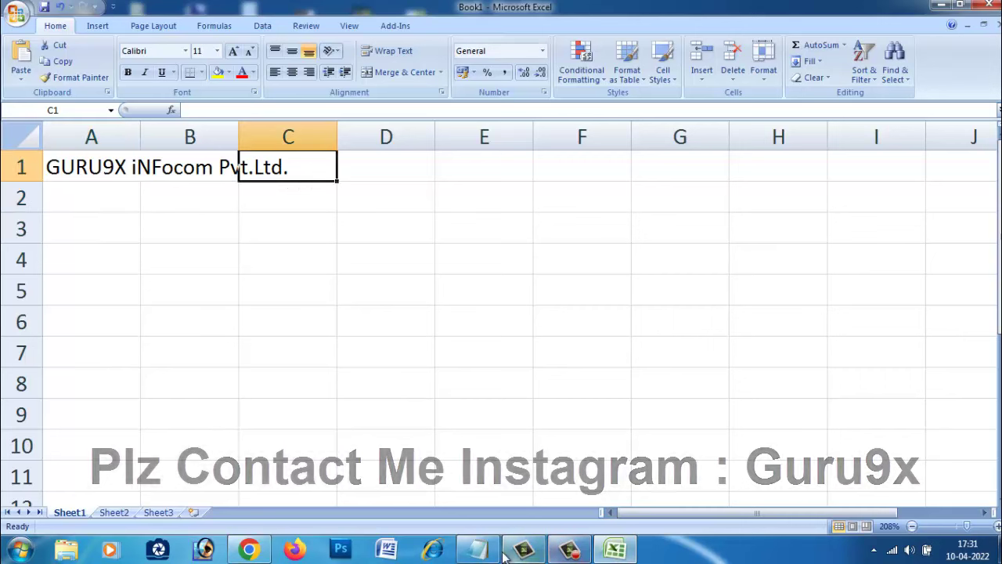
click(476, 549)
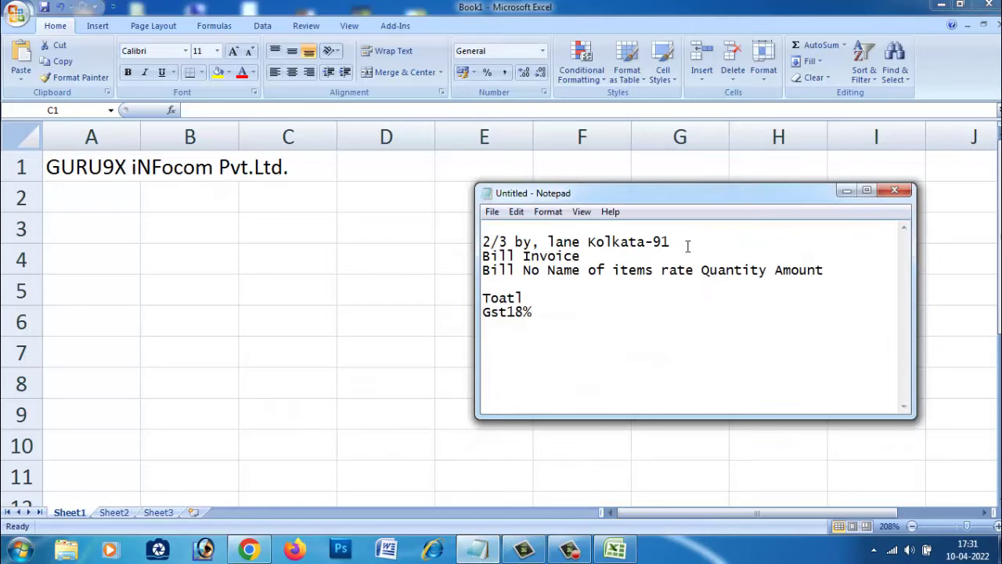
drag(687, 246, 443, 252)
key(ctrl+x)
click(63, 193)
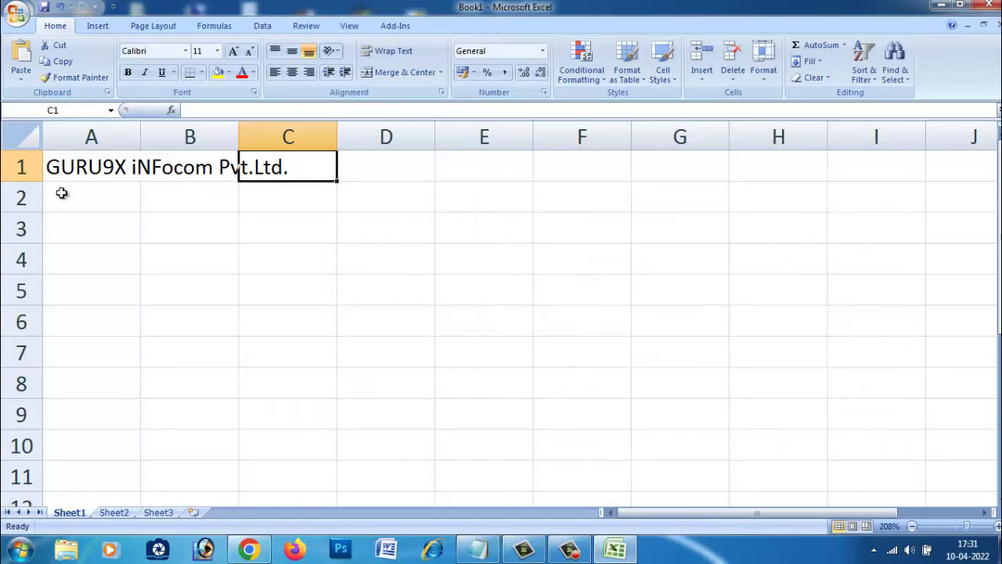
click(64, 202)
key(ctrl+v)
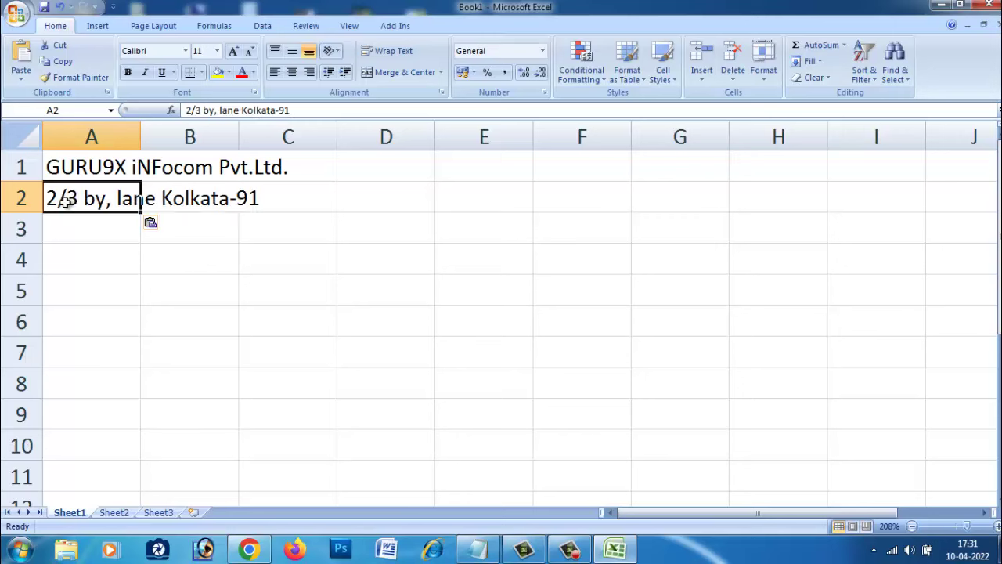
click(67, 235)
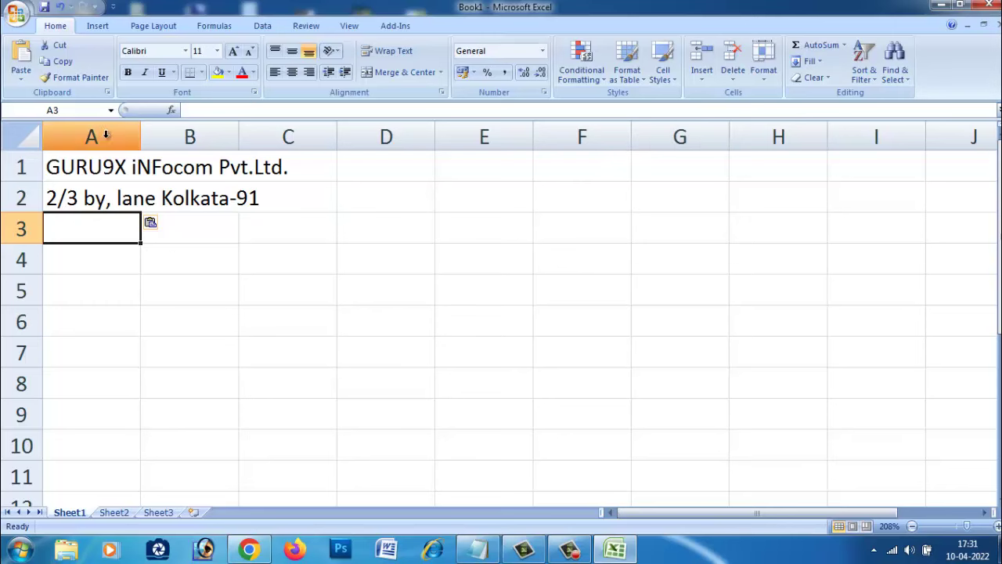
Select columns B–F and ranges A2:F2 and A3:D3 to check the header layout
click(204, 133)
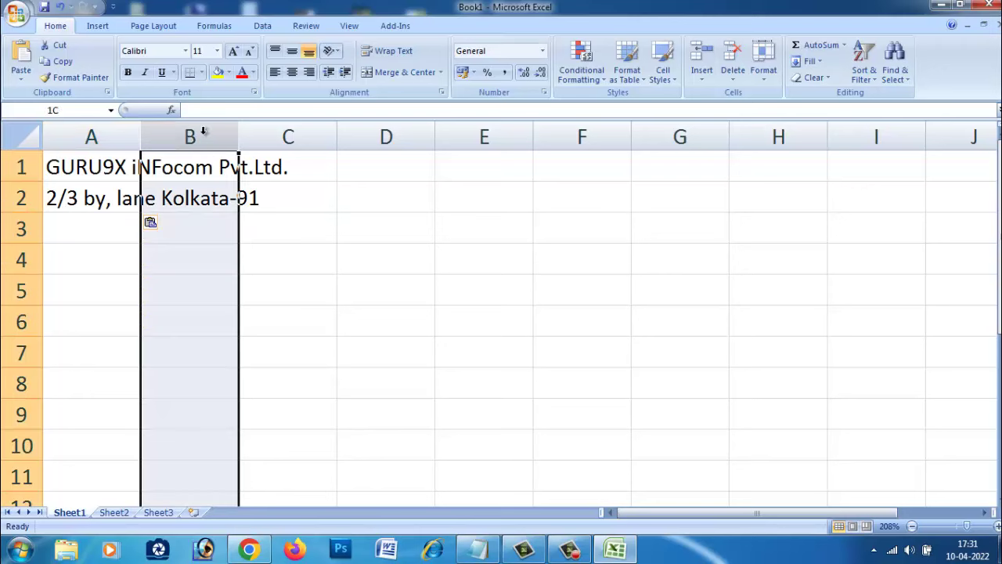
click(288, 134)
click(389, 135)
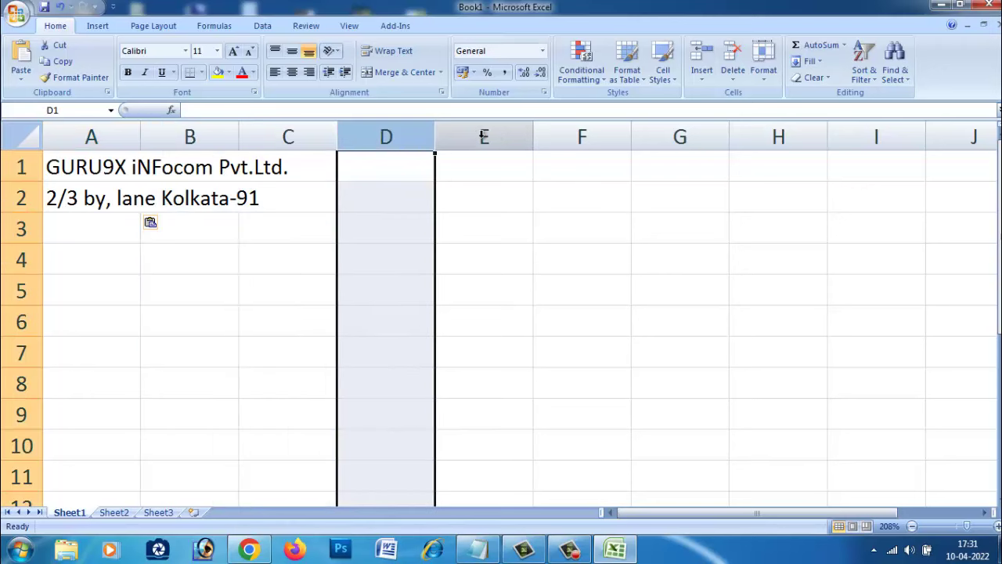
click(483, 137)
click(570, 137)
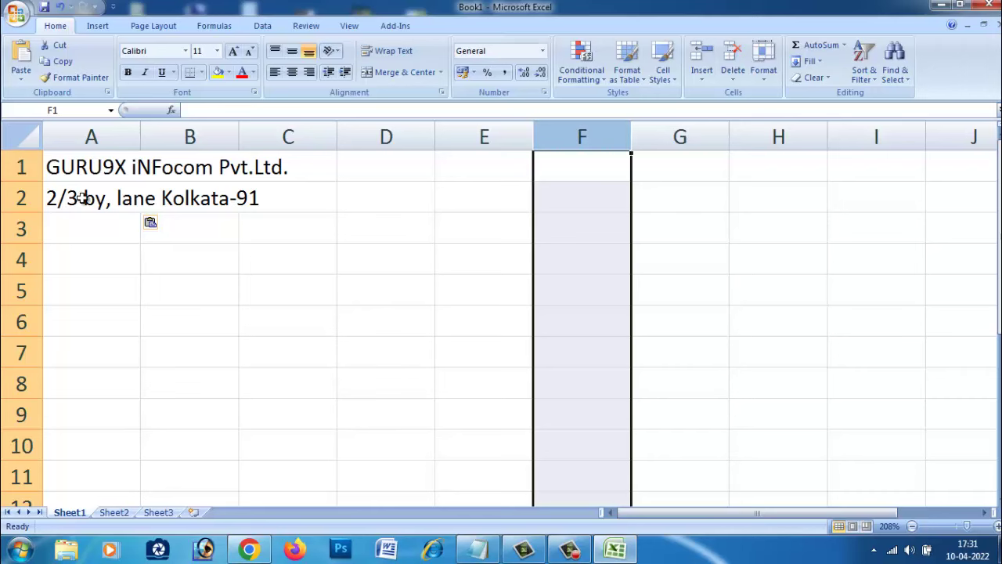
drag(43, 199, 613, 202)
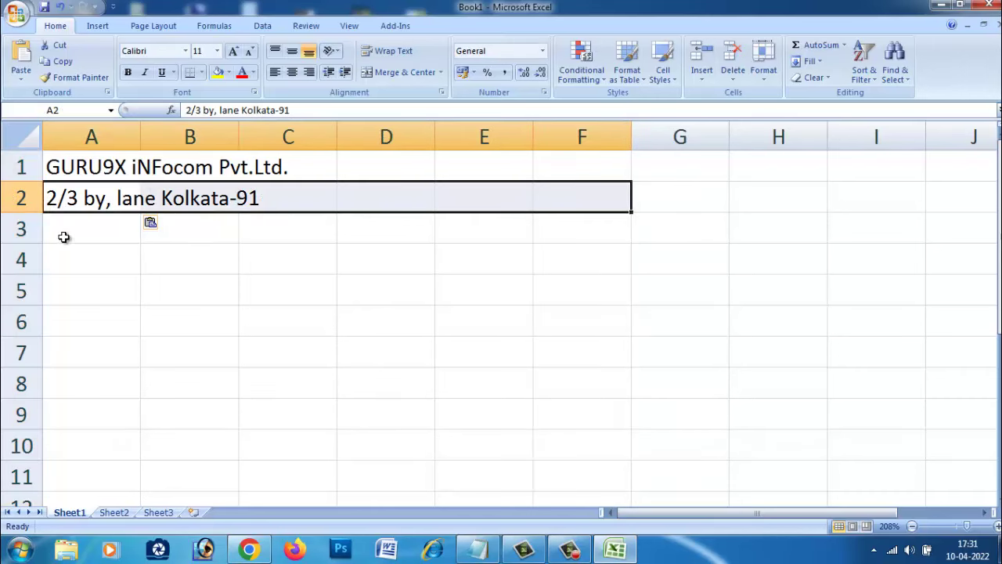
drag(64, 237, 368, 229)
click(235, 289)
click(191, 131)
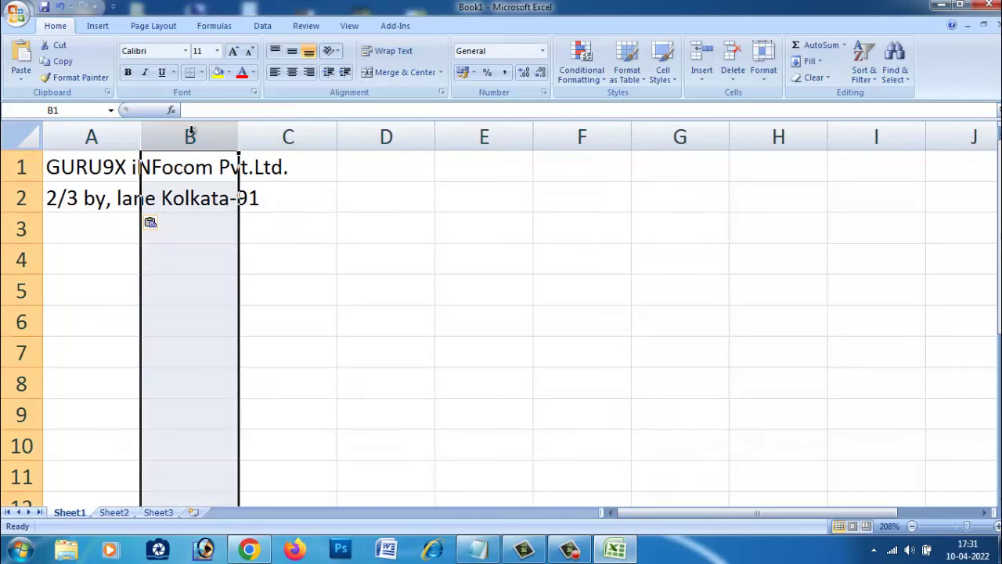
click(283, 225)
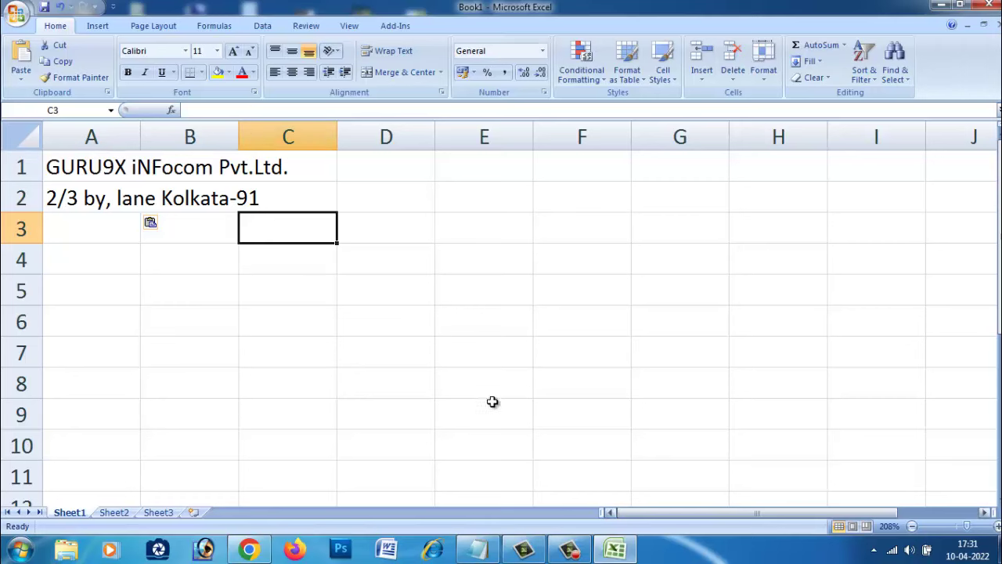
Cut 'Bill Invoice' from Notepad and paste it into cell A3
click(325, 296)
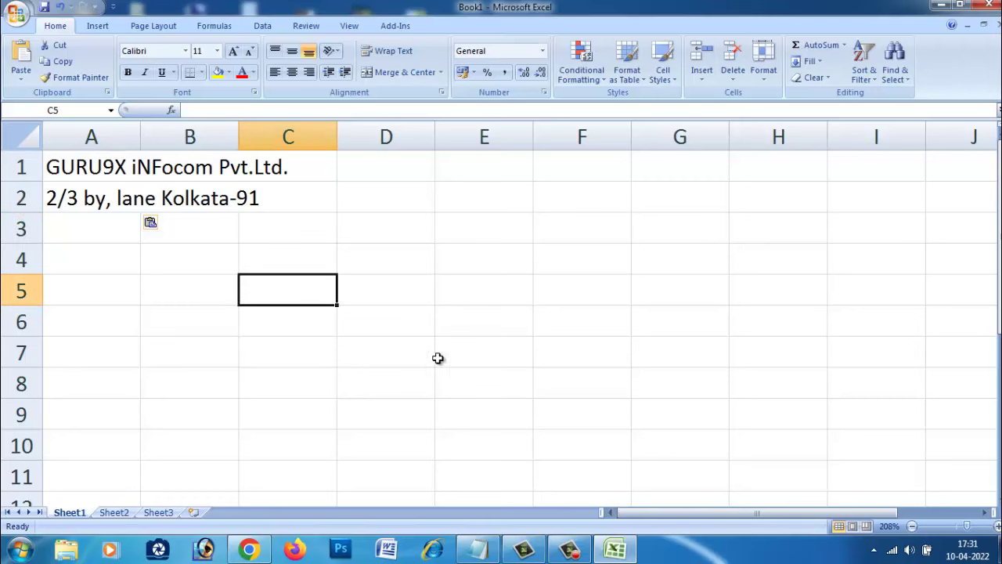
click(476, 548)
drag(594, 256, 429, 267)
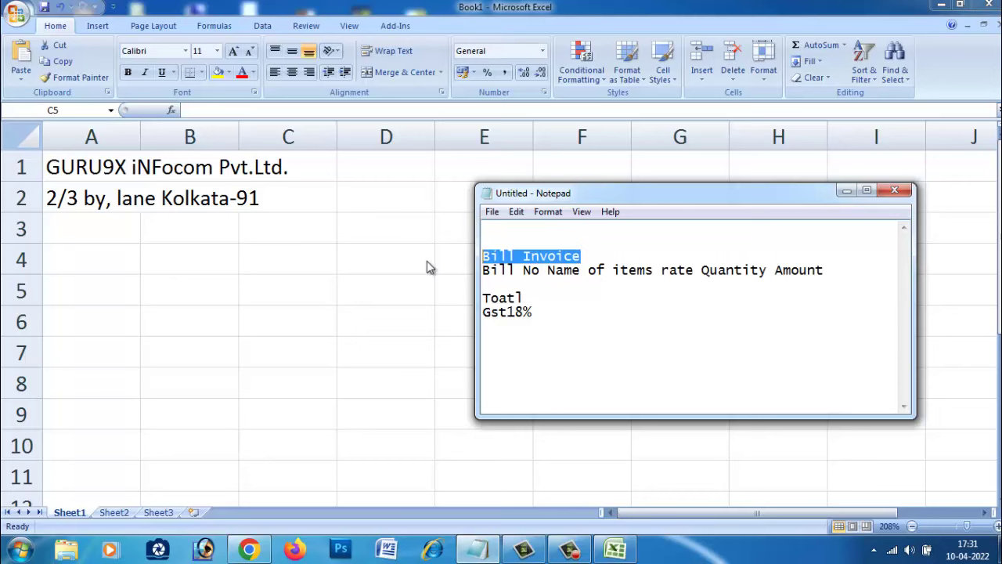
key(ctrl+x)
click(74, 225)
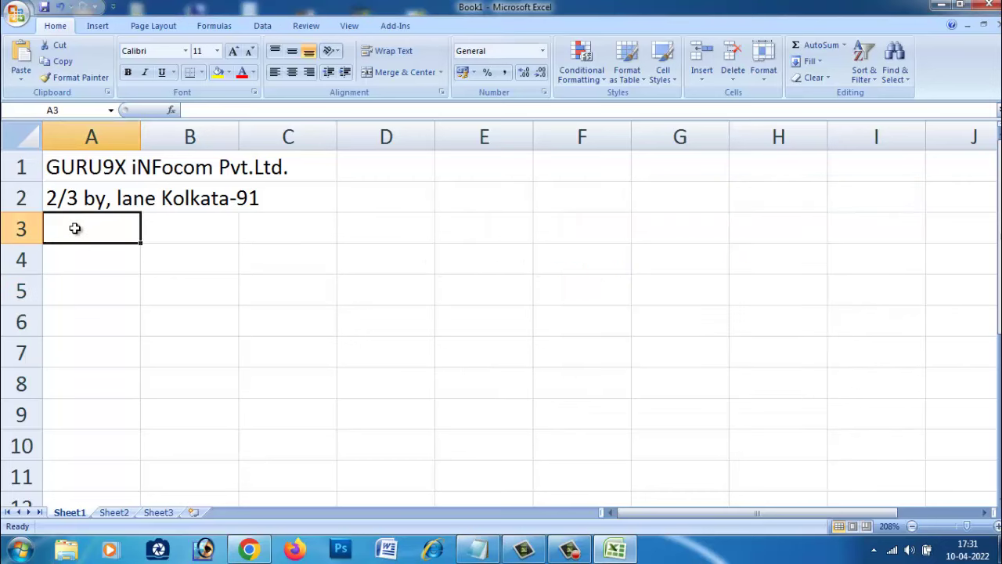
key(ctrl+v)
click(84, 260)
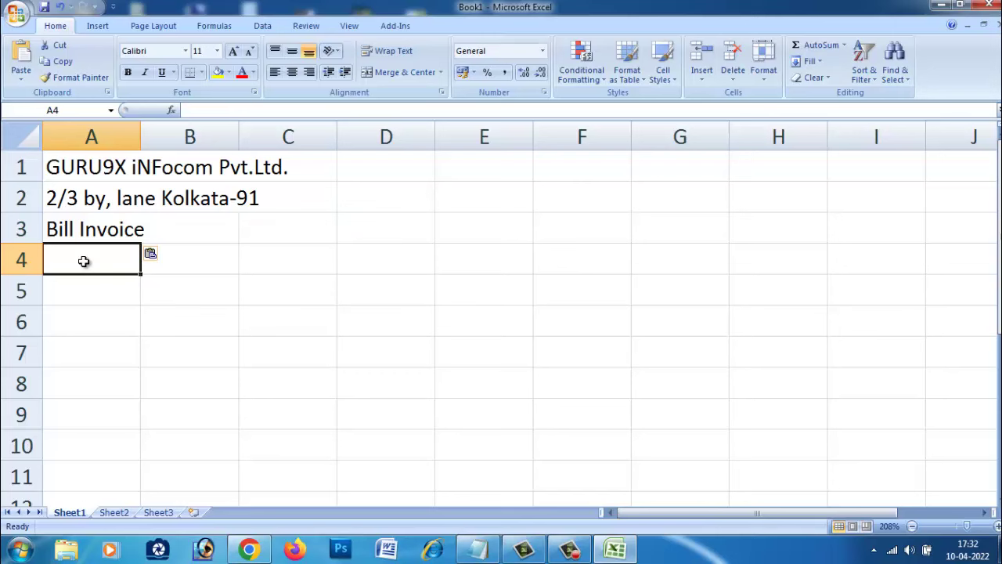
Cut 'Bill No' from Notepad and paste it into cell A4 as the first heading
click(477, 549)
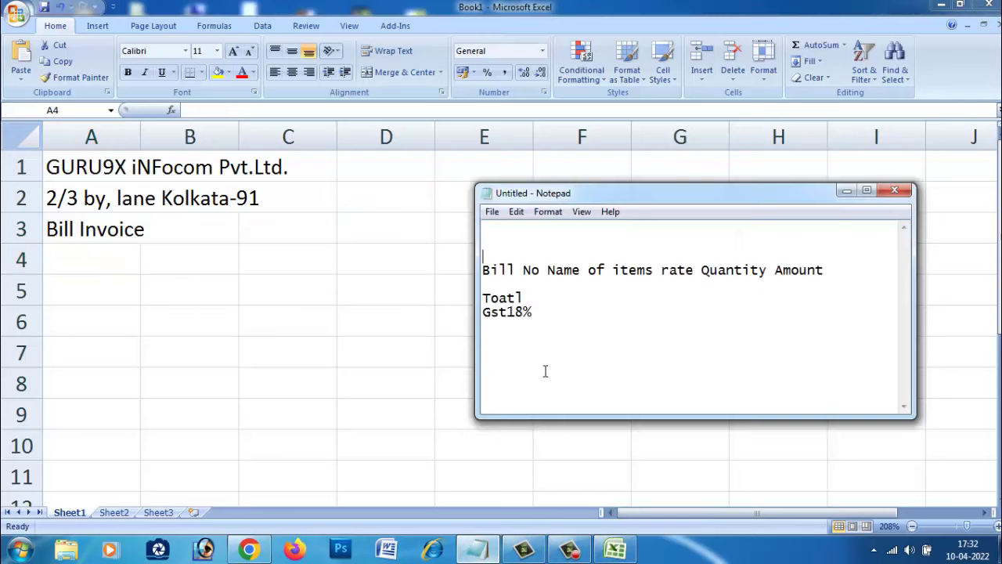
key(shift+End)
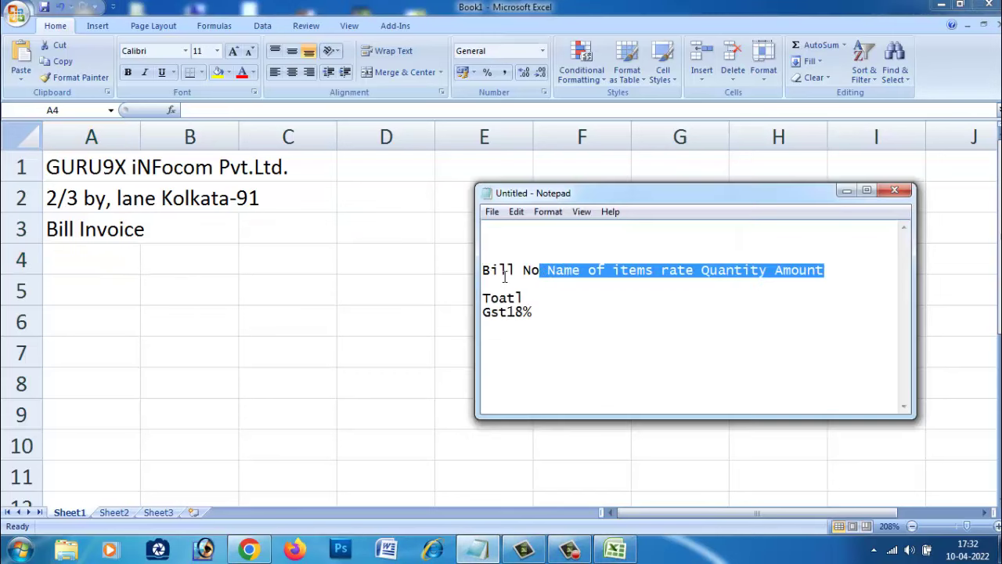
key(Left)
shift+click(487, 270)
key(ctrl+x)
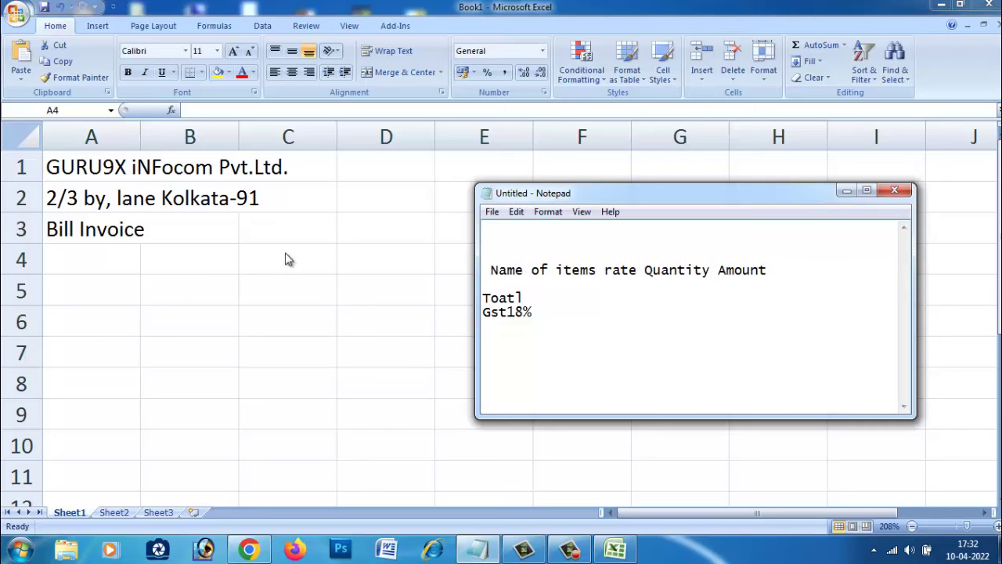
double_click(67, 260)
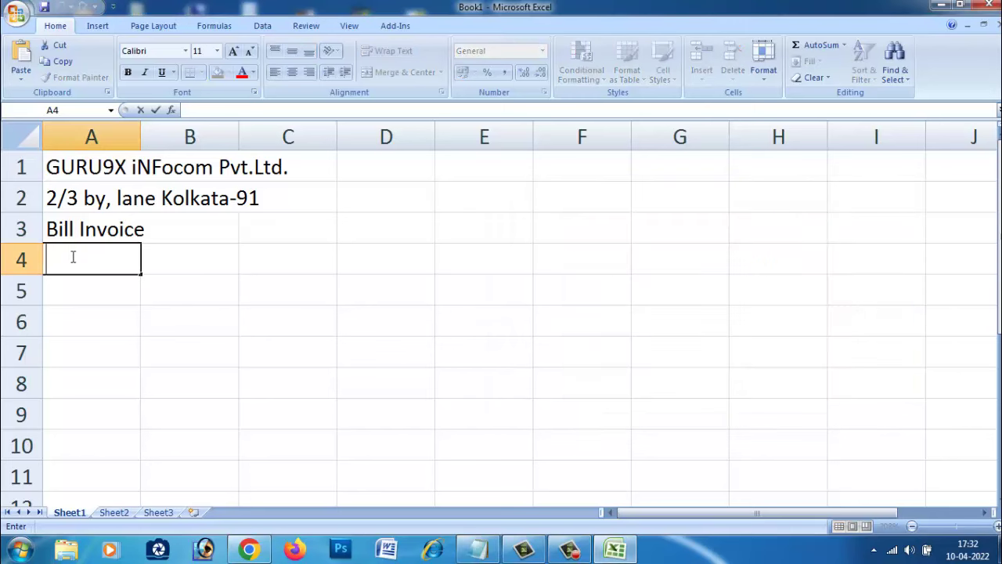
key(ctrl+v)
key(Return)
click(163, 261)
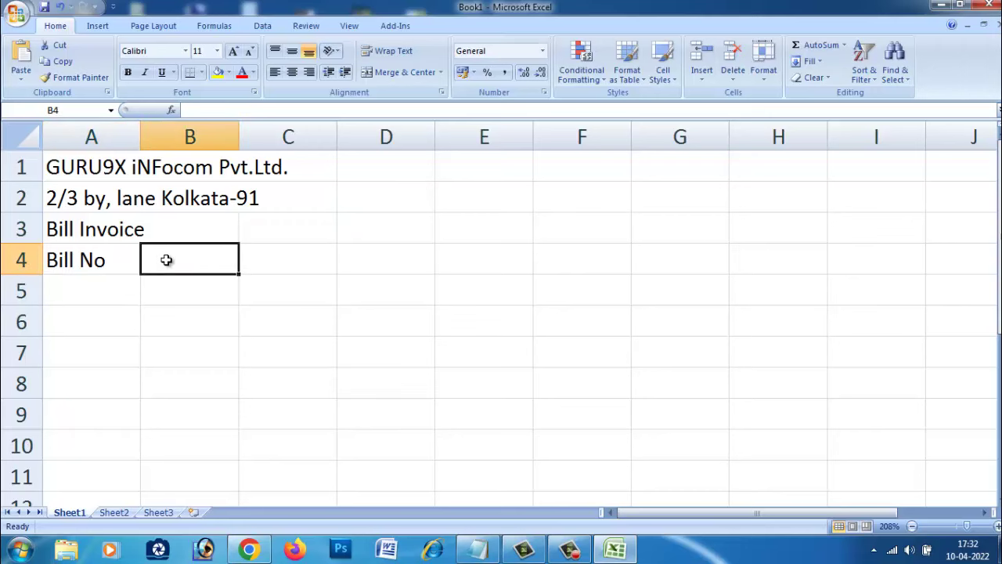
Paste the 'Name of items' heading from Notepad into cell B4 and check it
click(478, 549)
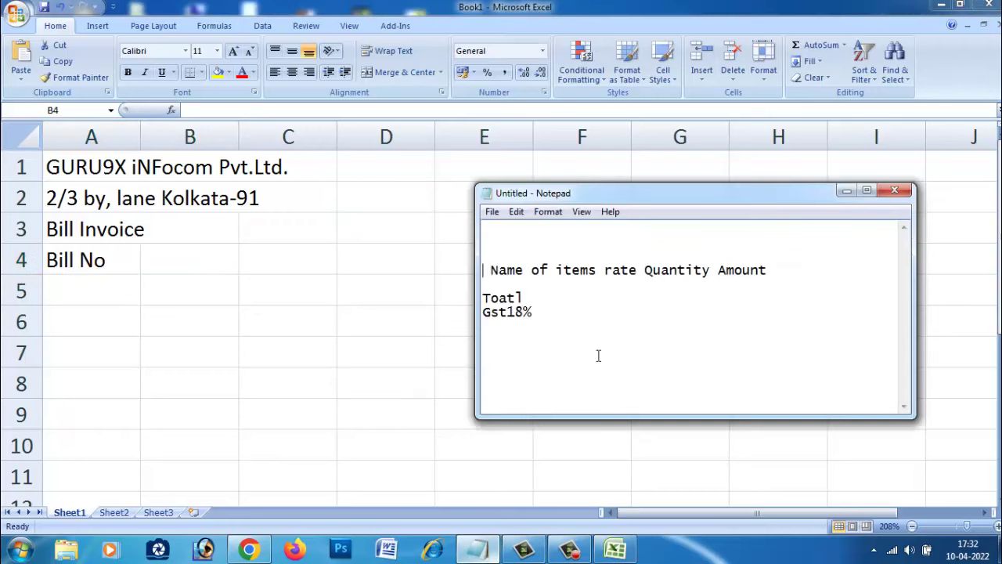
drag(598, 270, 482, 270)
key(ctrl+x)
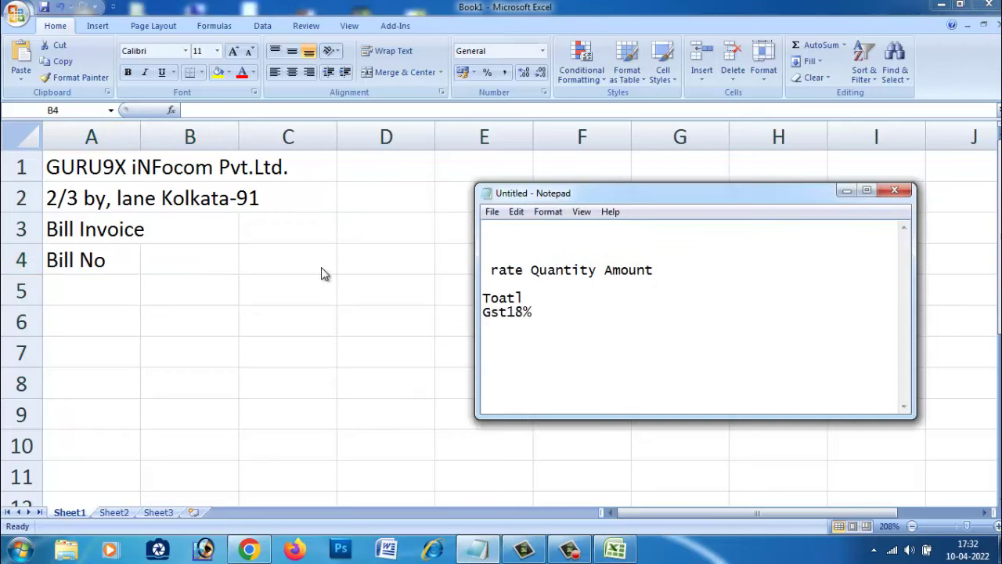
click(181, 258)
double_click(180, 258)
key(ctrl+v)
key(Return)
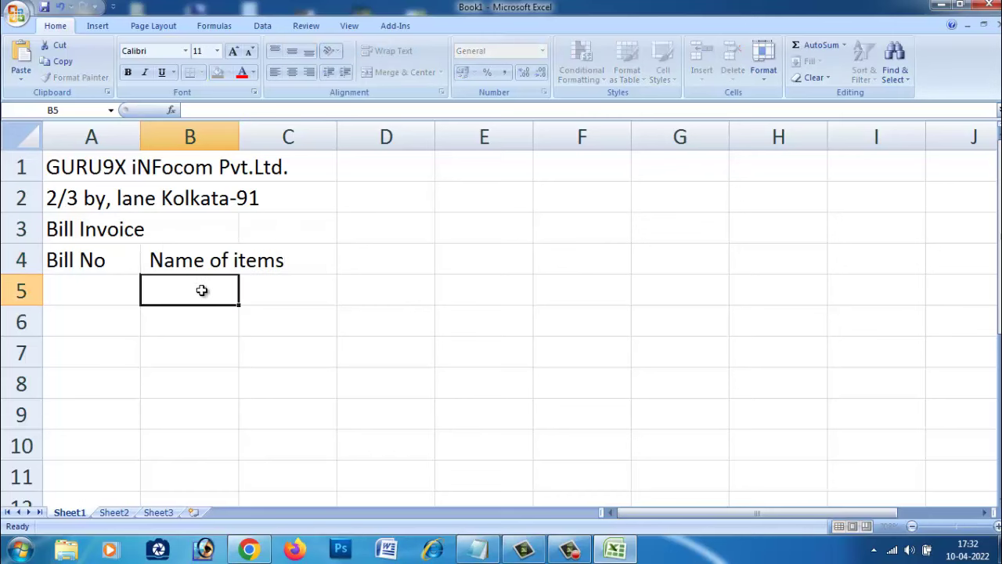
click(205, 263)
click(242, 264)
click(207, 263)
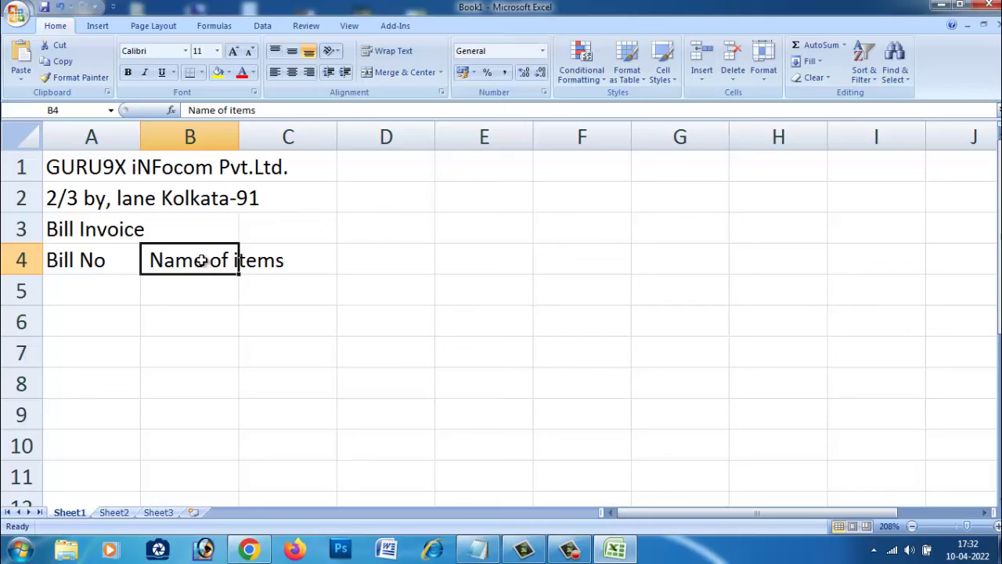
click(206, 296)
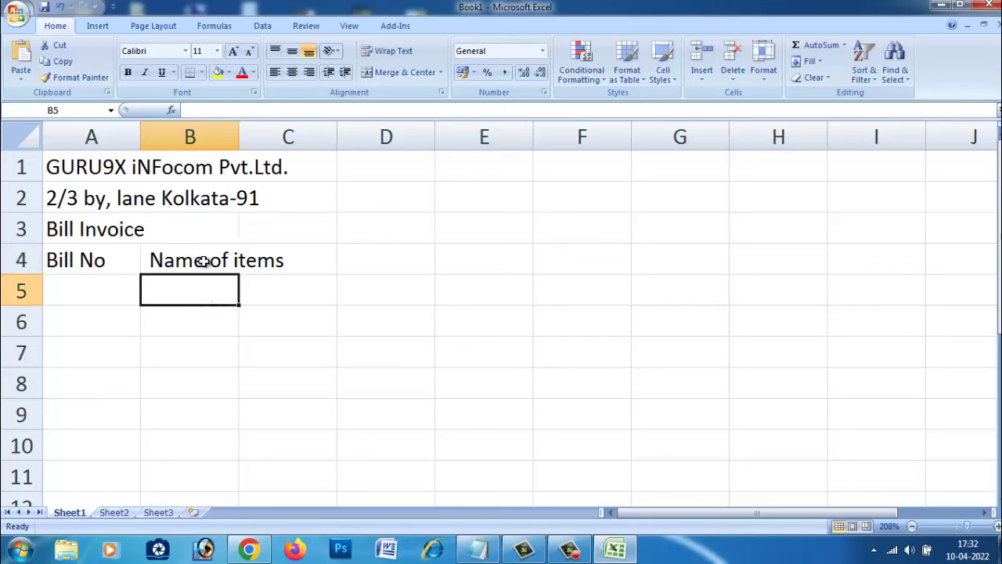
click(202, 261)
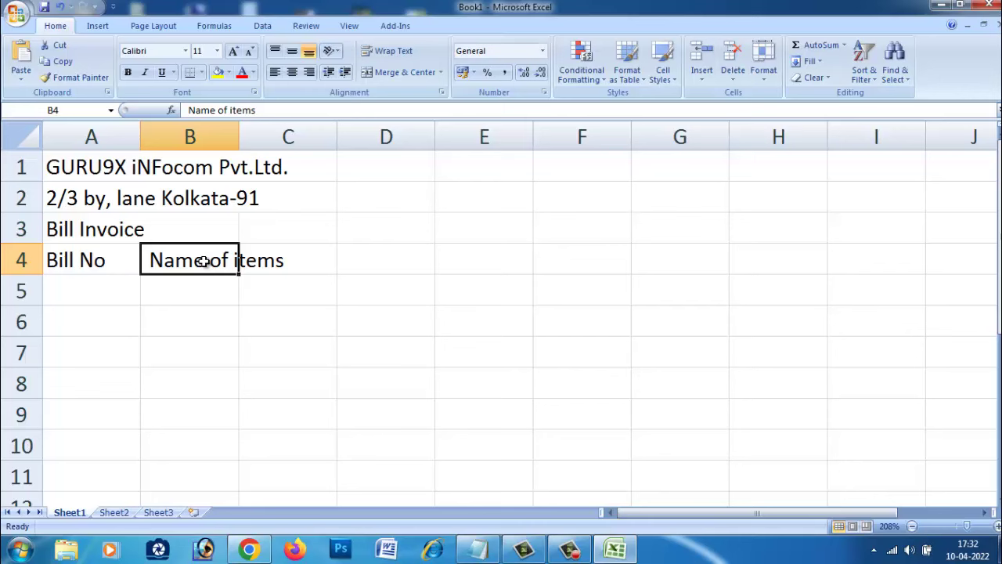
click(196, 293)
click(195, 255)
Paste the 'rate' heading from Notepad into cell C4
click(477, 549)
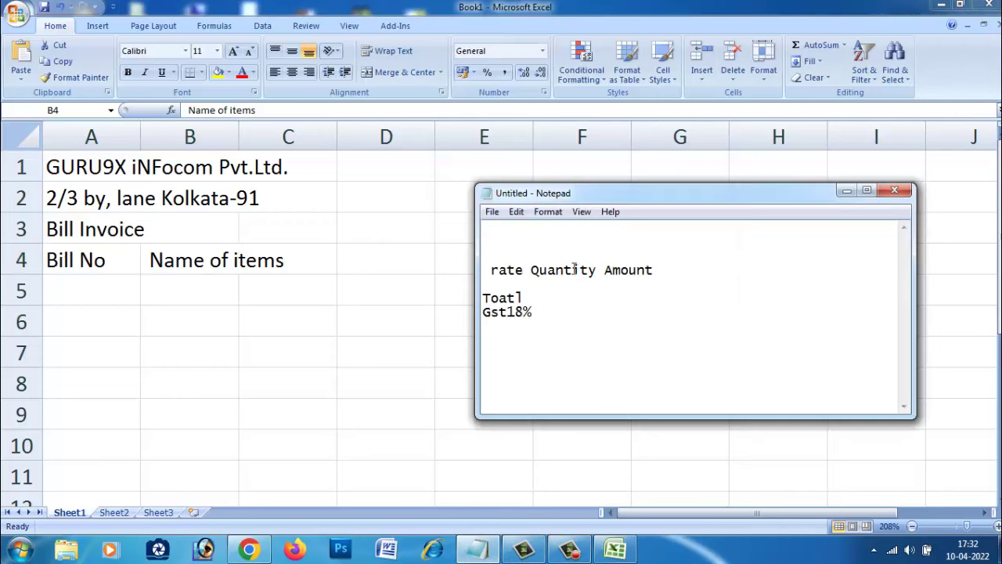
drag(491, 270, 511, 270)
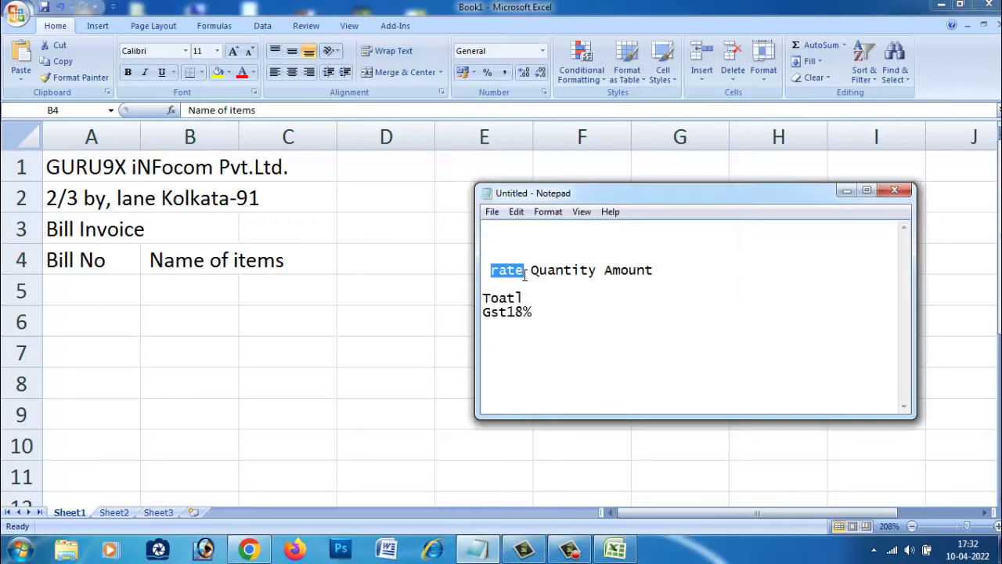
key(ctrl+x)
click(300, 258)
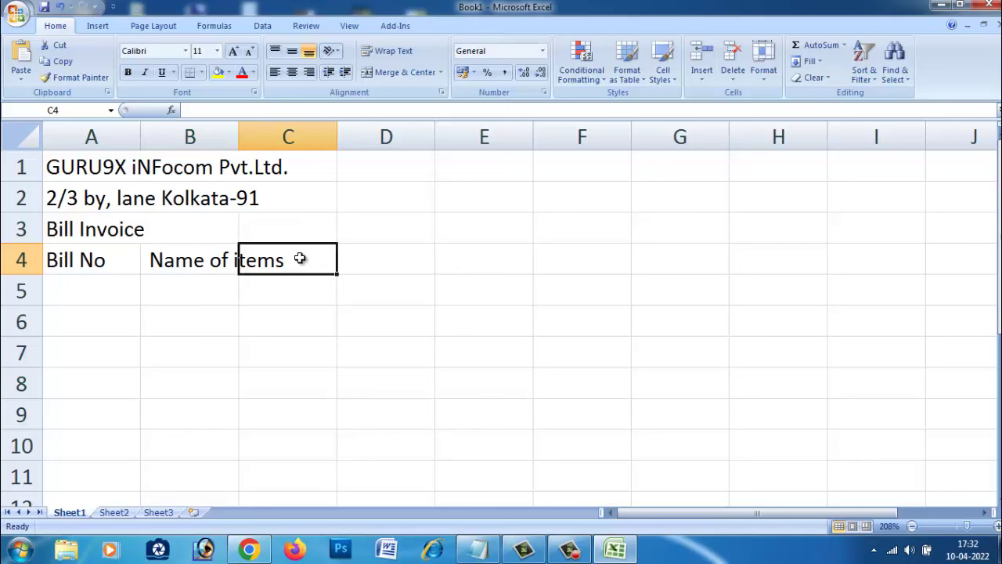
double_click(300, 259)
key(ctrl+v)
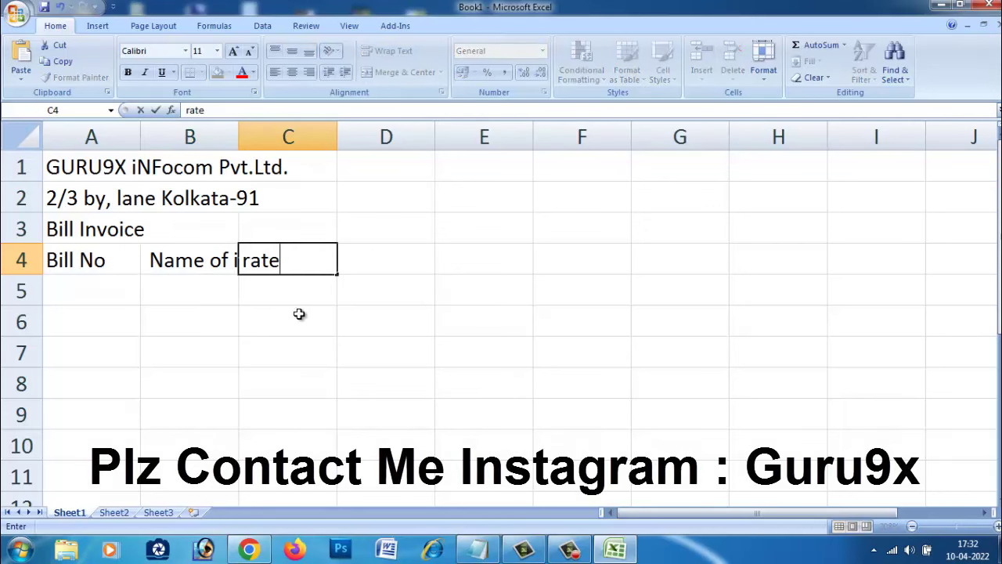
click(309, 335)
click(172, 263)
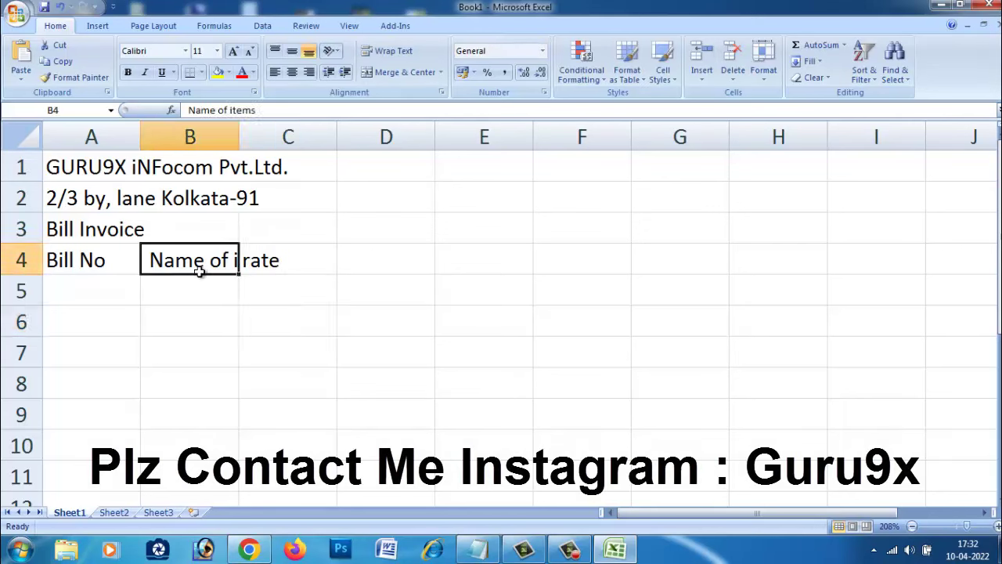
click(274, 264)
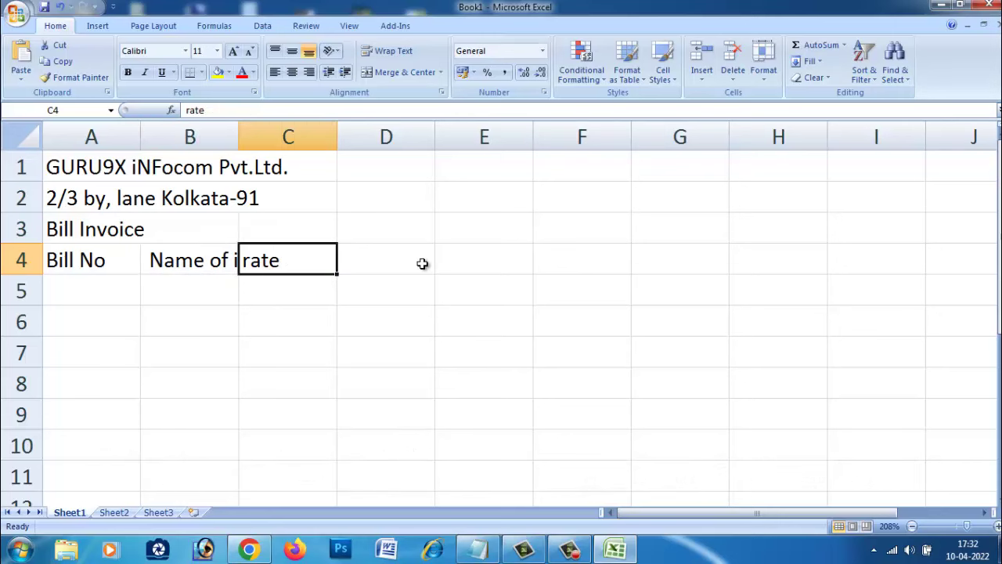
click(200, 265)
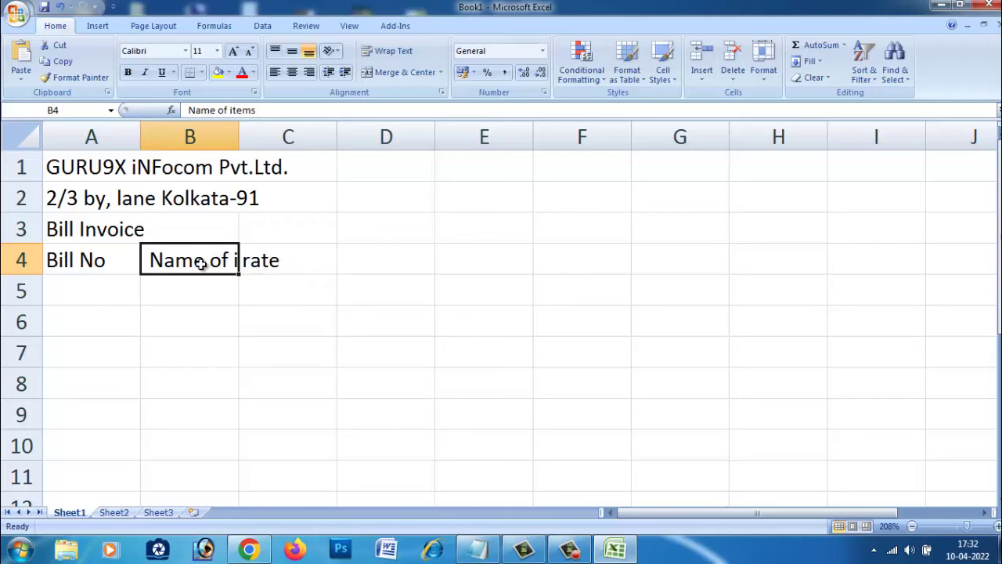
click(267, 262)
click(393, 261)
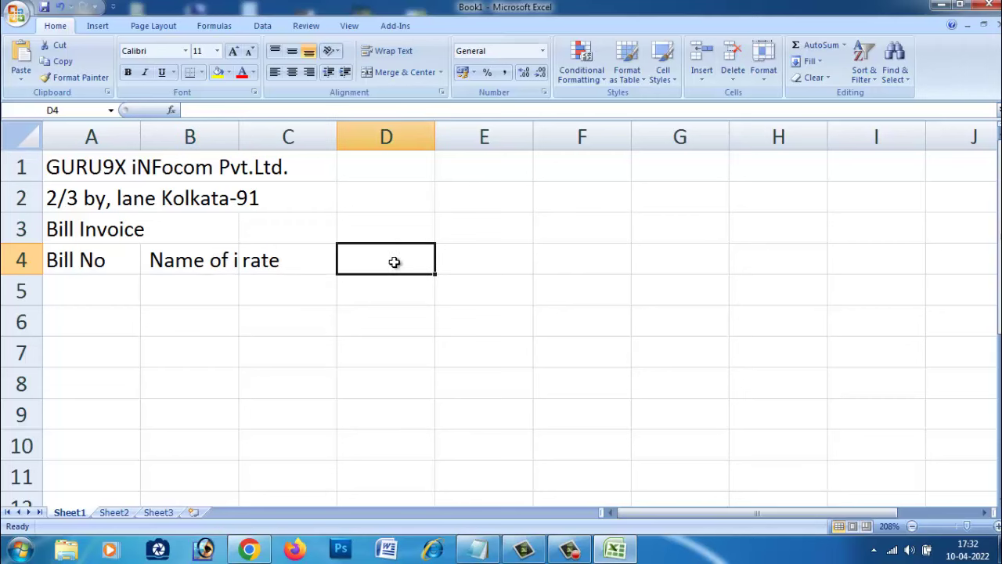
Paste the 'Quantity' heading from Notepad into cell D4
click(479, 548)
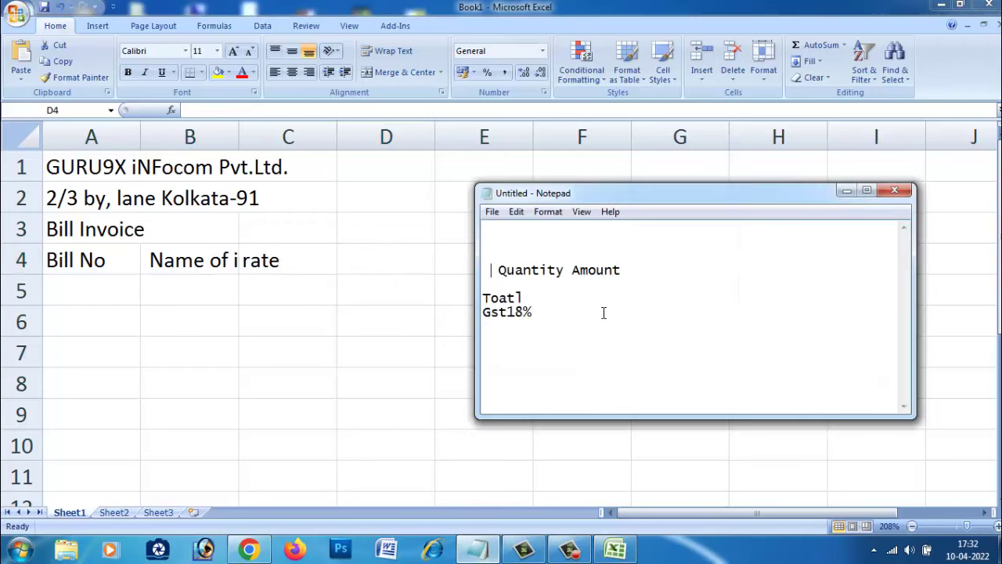
drag(524, 271, 496, 271)
key(ctrl+x)
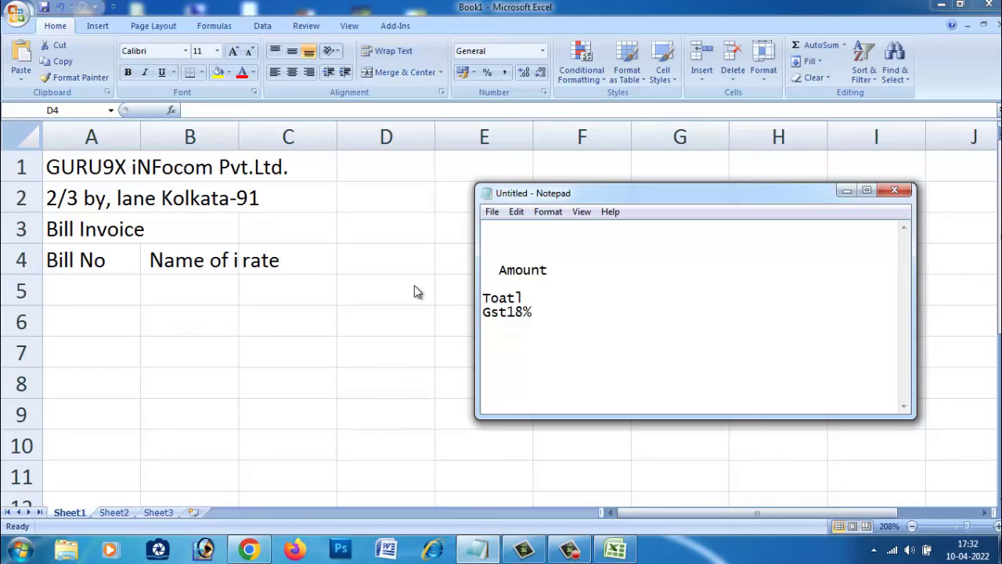
click(372, 255)
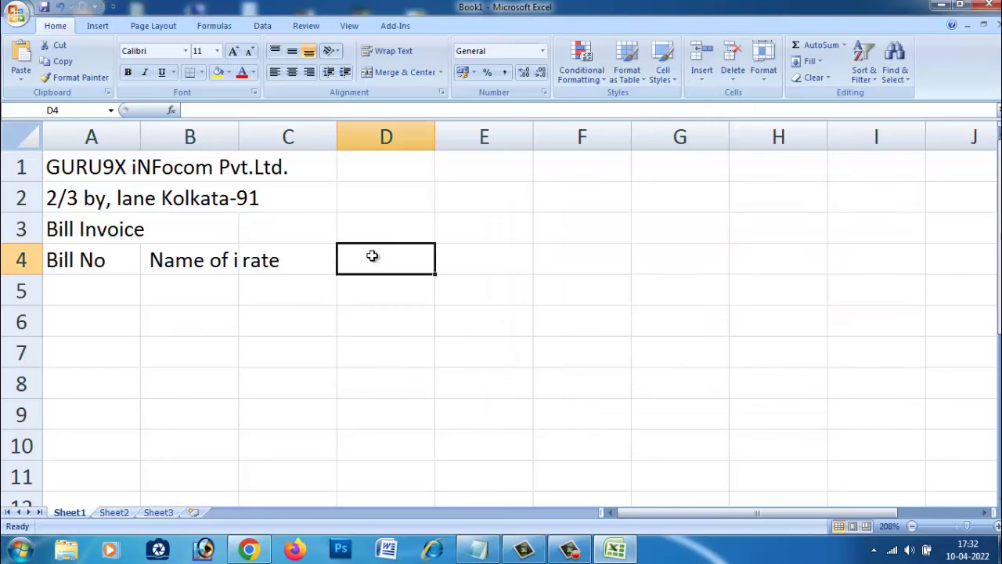
key(ctrl+v)
click(378, 305)
click(465, 263)
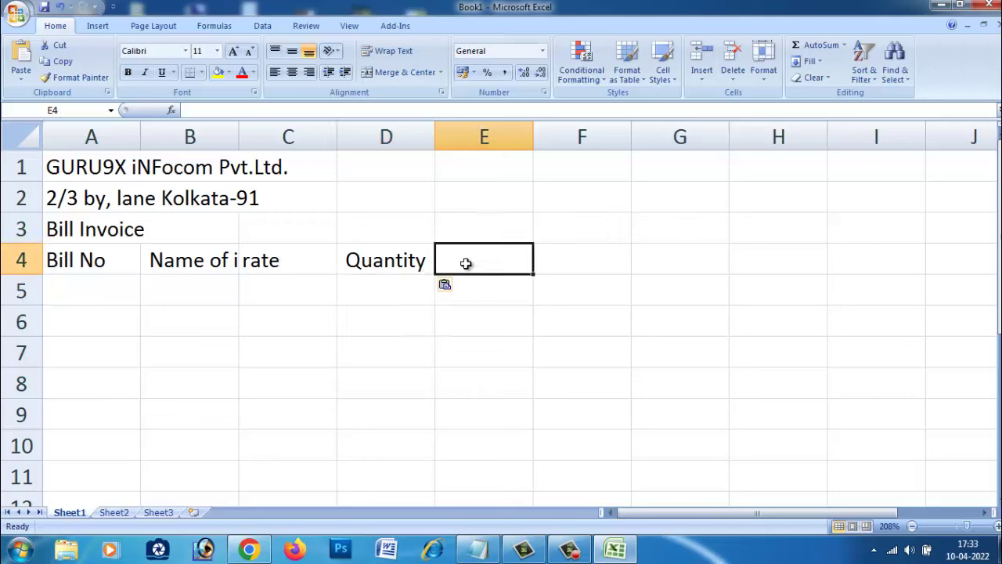
Paste the 'Amount' heading from Notepad into cell E4, completing row 4
click(477, 549)
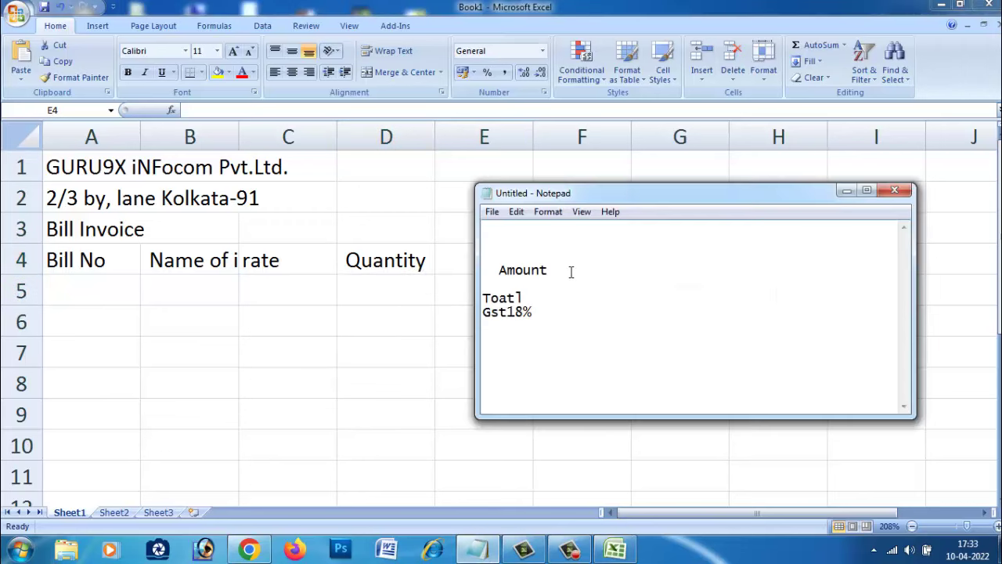
drag(562, 270, 499, 269)
key(ctrl+x)
click(462, 253)
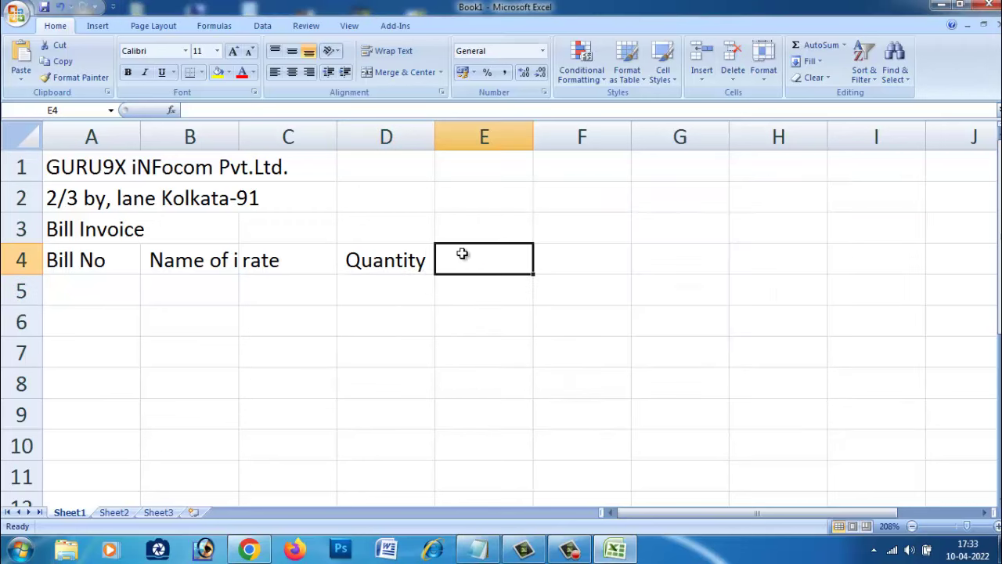
key(ctrl+v)
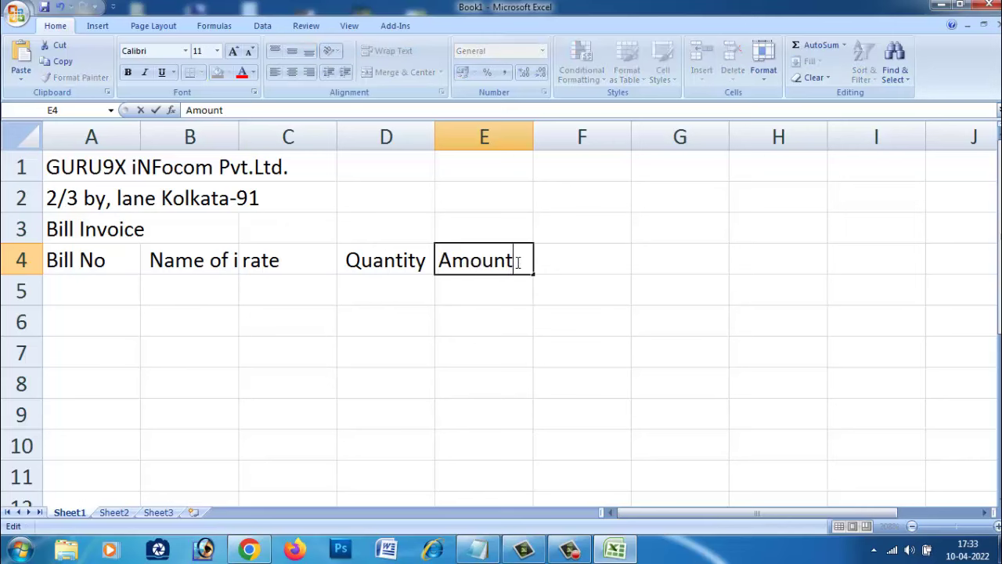
click(396, 263)
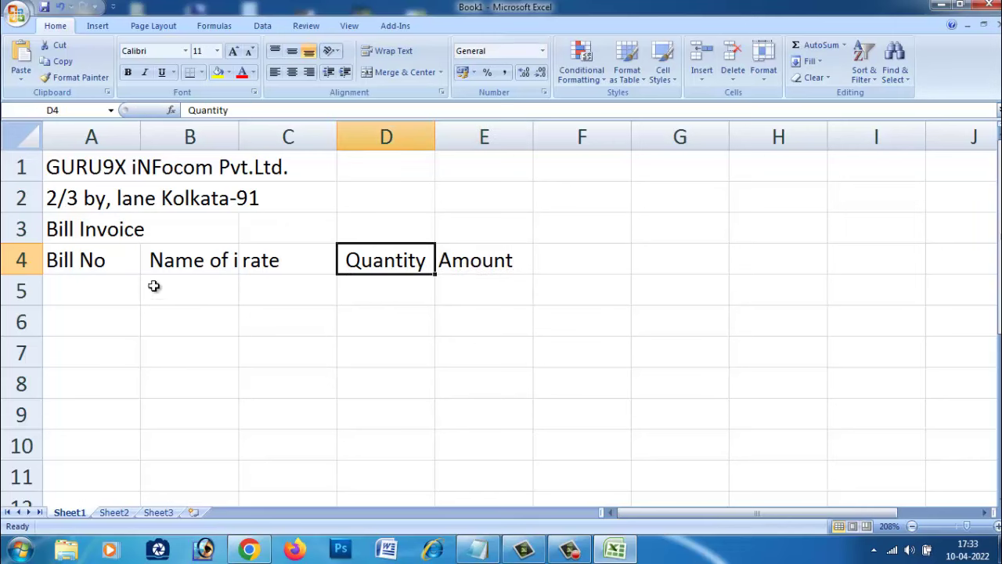
click(102, 290)
click(479, 550)
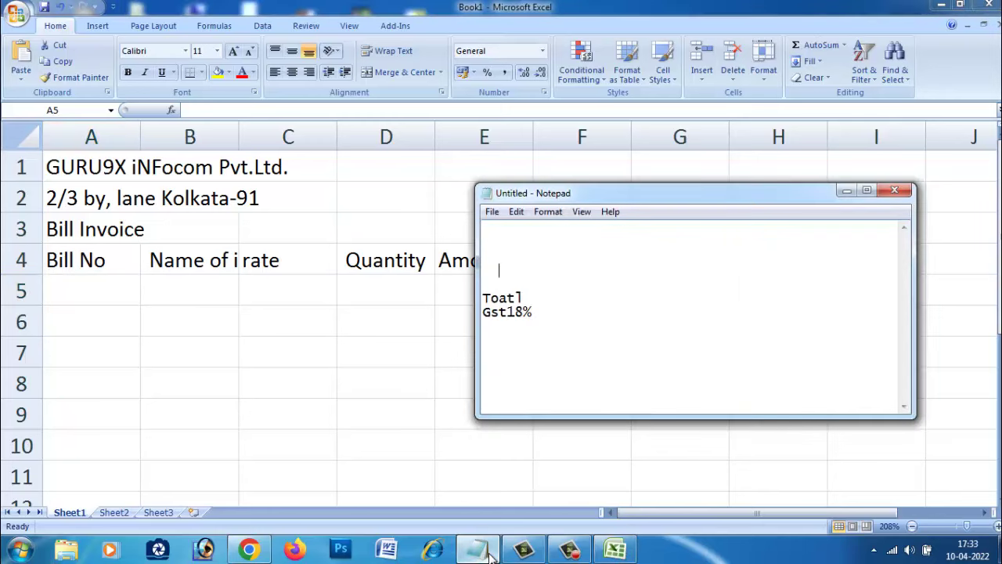
click(479, 550)
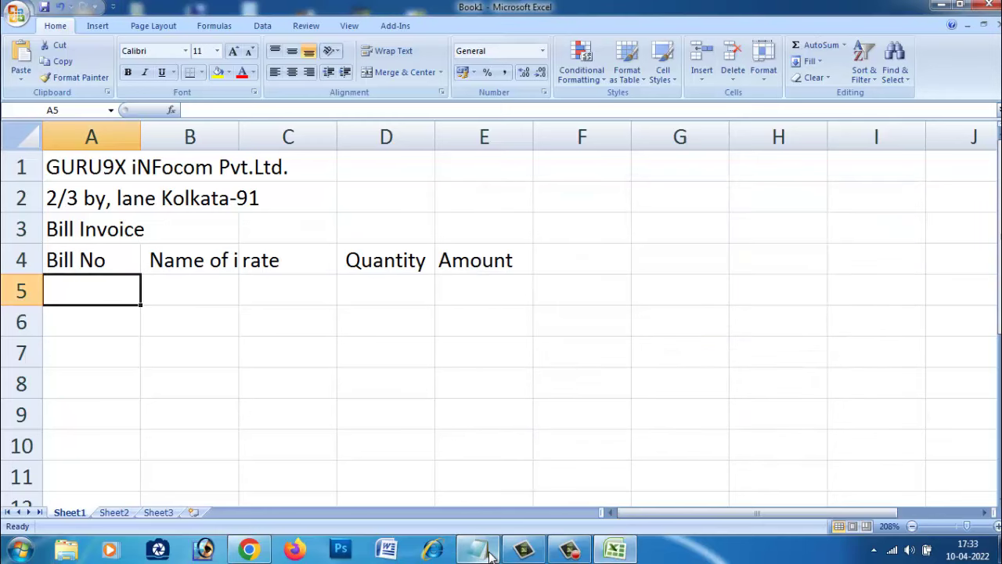
Widen column B to about 13.43 so 'Name of items' in B4 shows in full
click(312, 327)
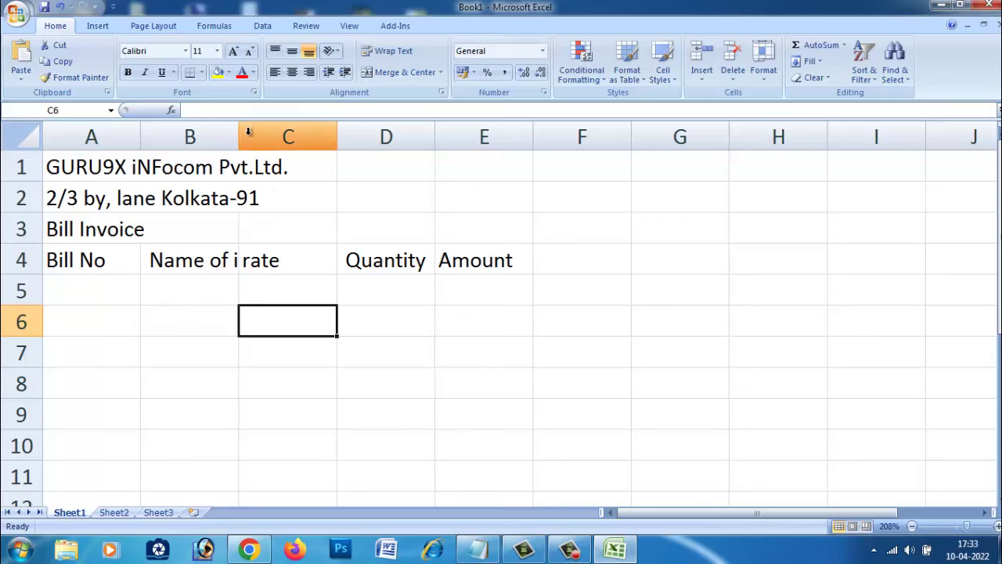
drag(239, 135, 293, 139)
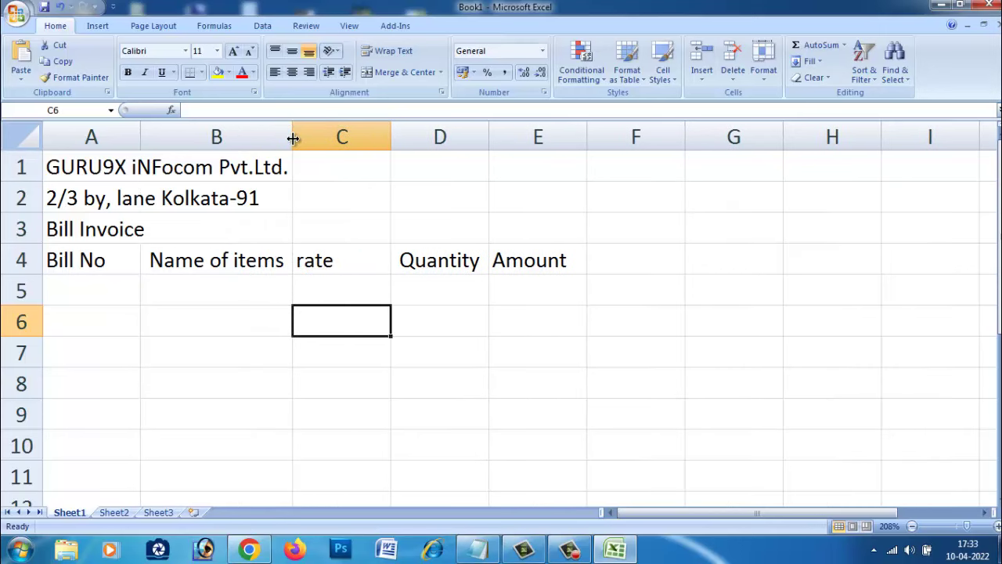
click(216, 296)
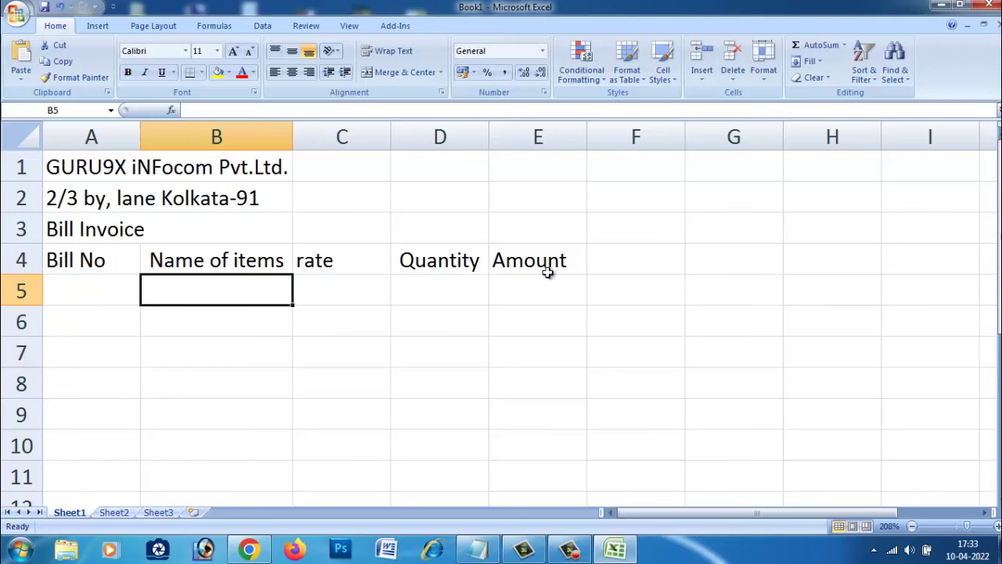
drag(59, 167, 403, 166)
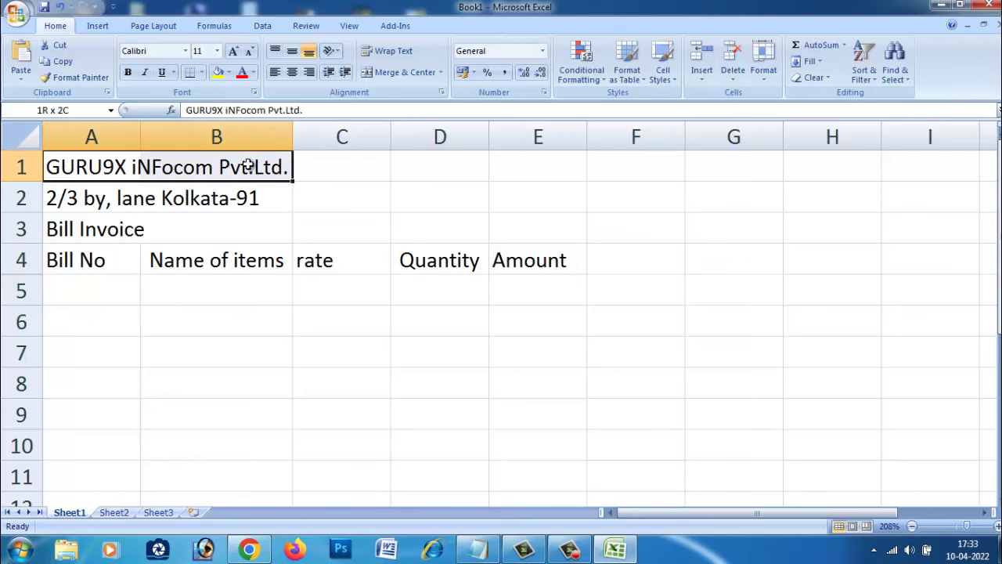
Merge and center the company name across A1:E1
click(425, 214)
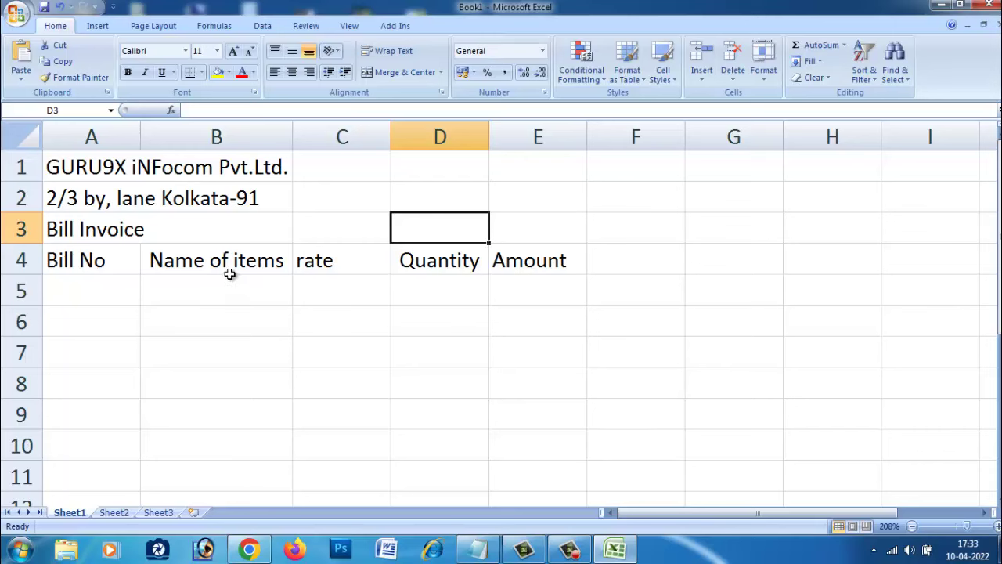
drag(50, 165, 530, 165)
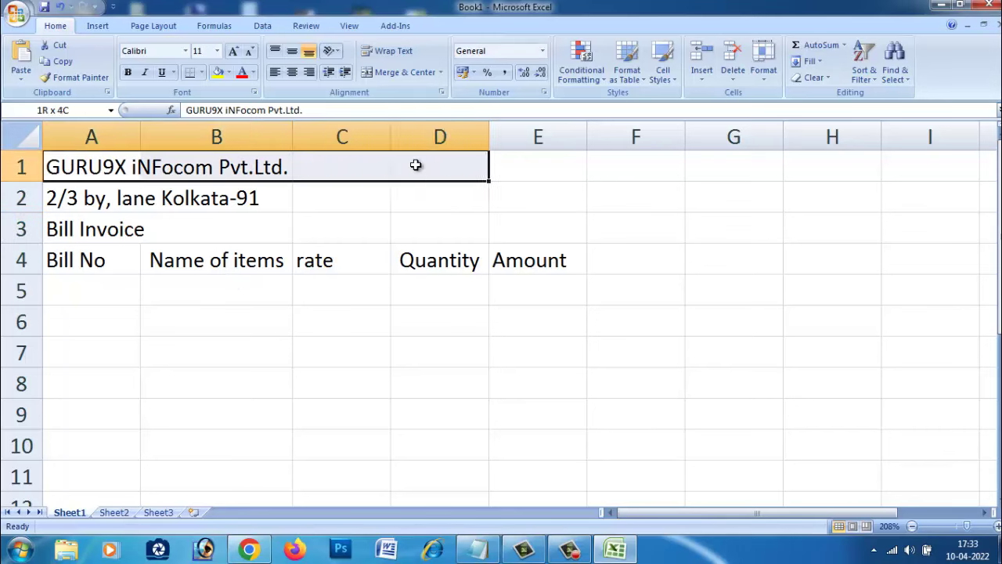
click(333, 190)
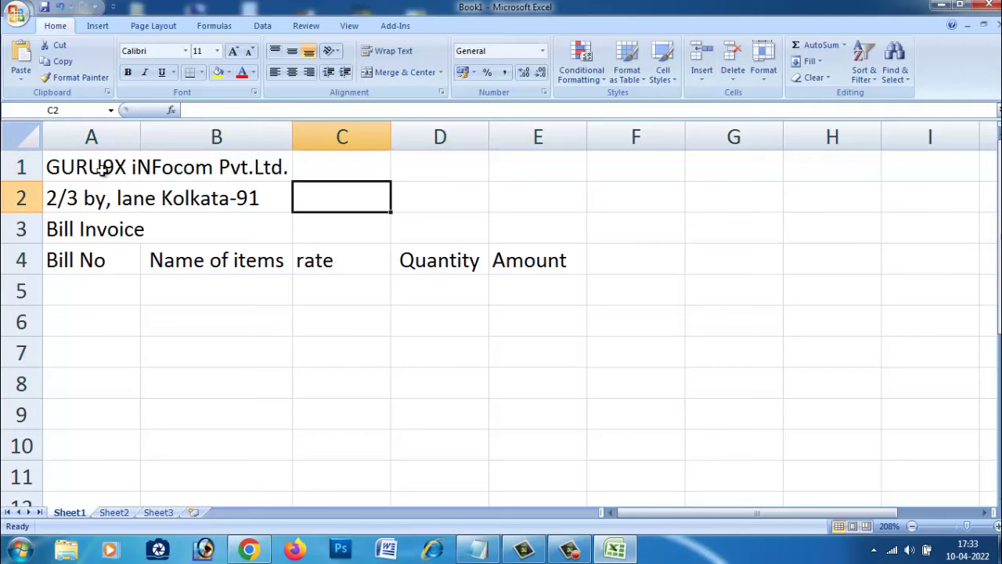
mouse_move(68, 168)
mouse_down()
mouse_move(596, 171)
mouse_move(522, 170)
mouse_up()
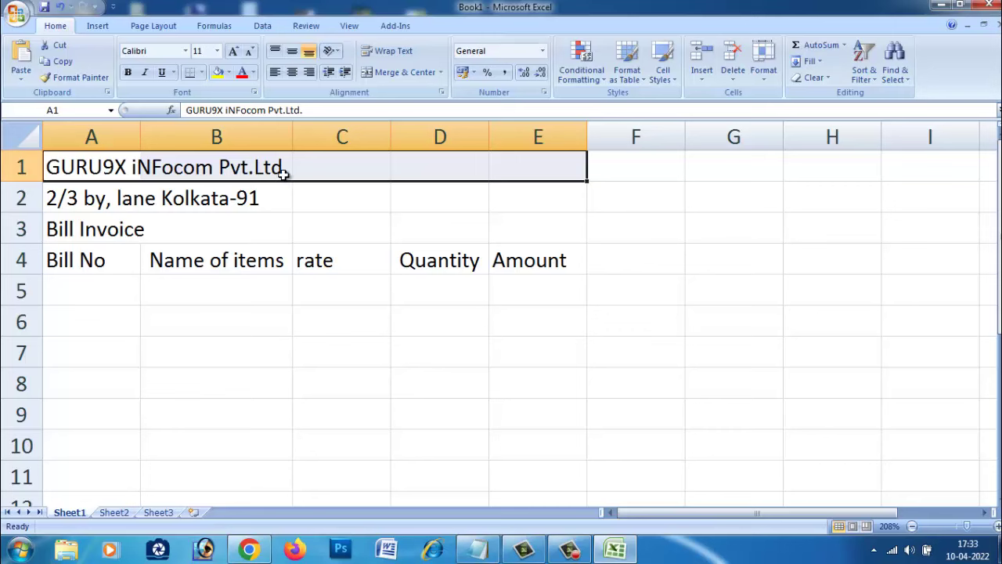
click(403, 76)
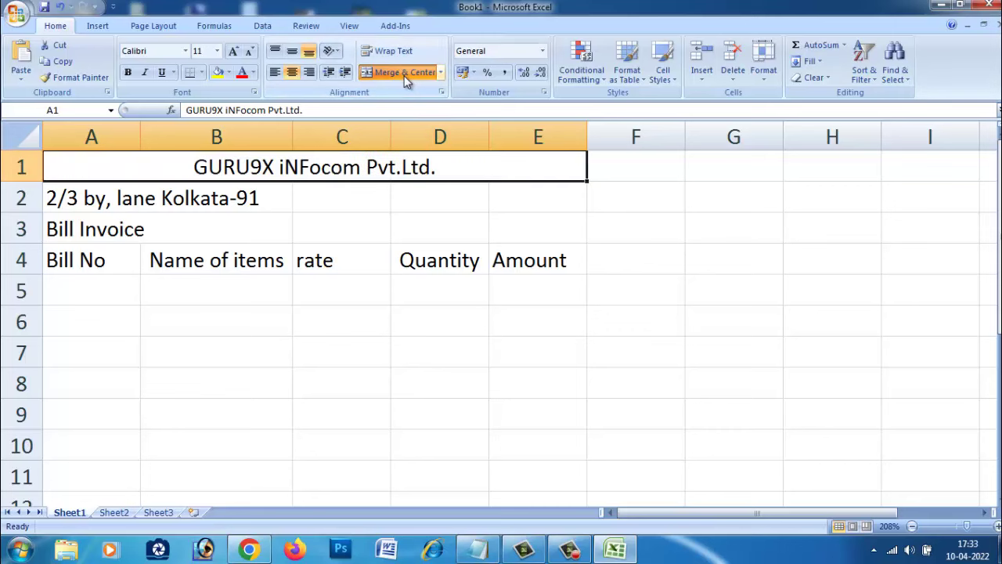
click(357, 210)
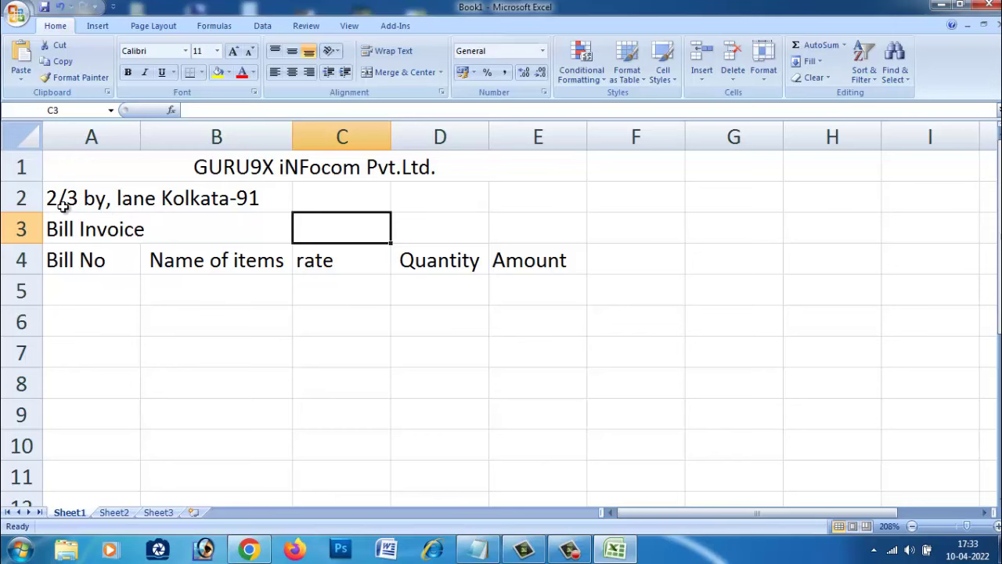
Merge and center the address across A2:E2 and 'Bill Invoice' across A3:E3
drag(59, 202, 528, 199)
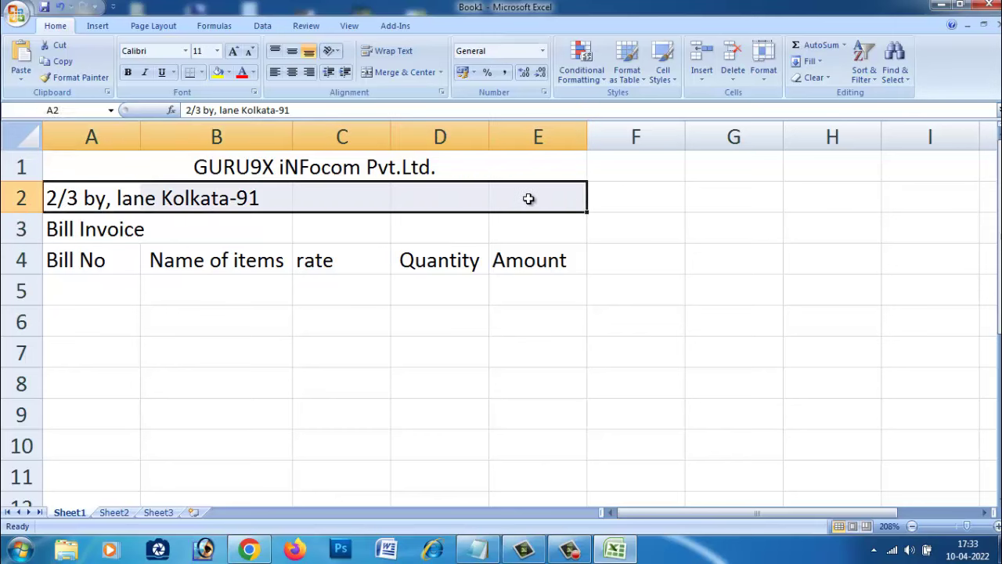
click(170, 198)
drag(53, 198, 510, 196)
click(397, 72)
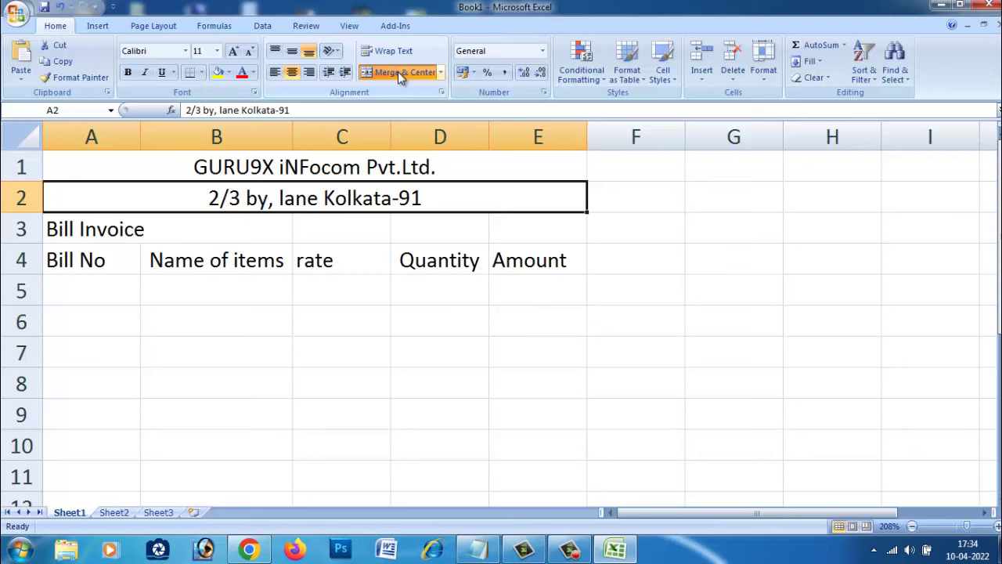
click(310, 309)
drag(54, 227, 511, 224)
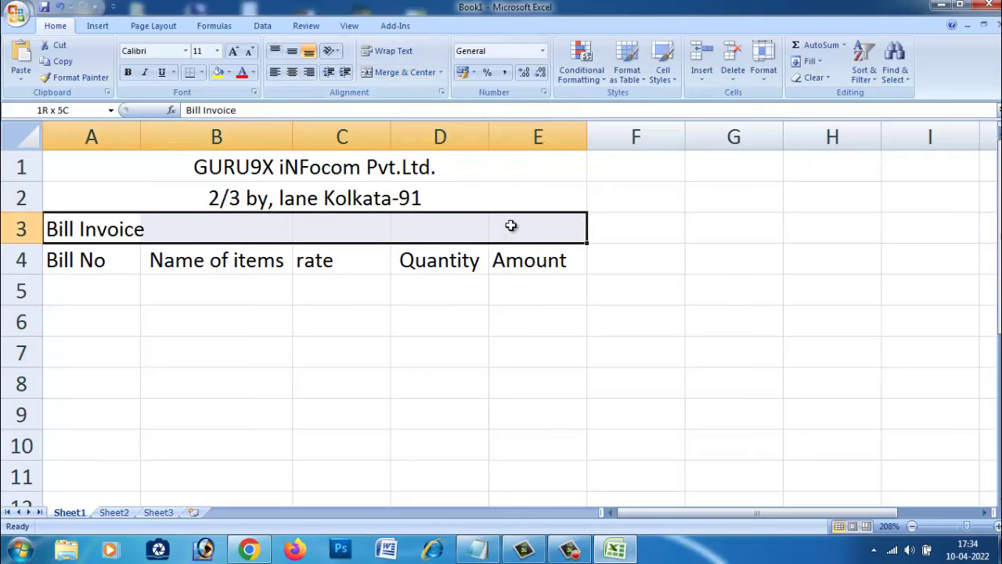
click(390, 73)
click(352, 302)
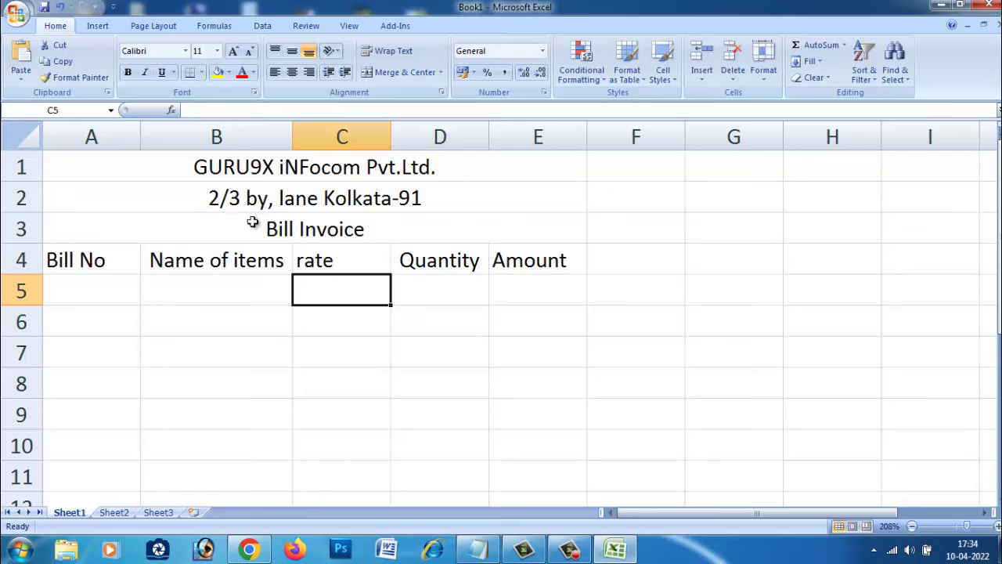
Capitalise the C4 heading from 'rate' to 'Rate'
click(159, 290)
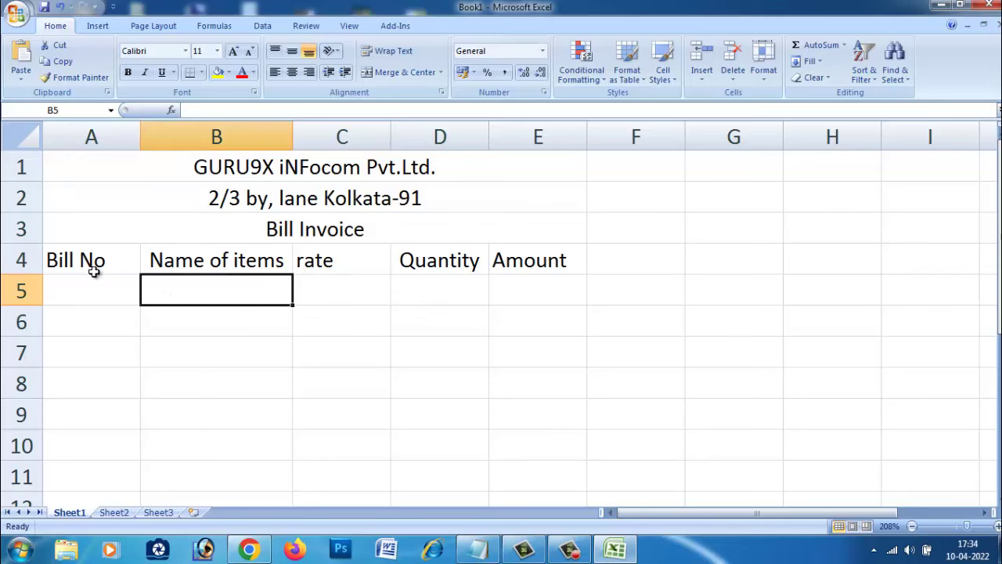
double_click(351, 264)
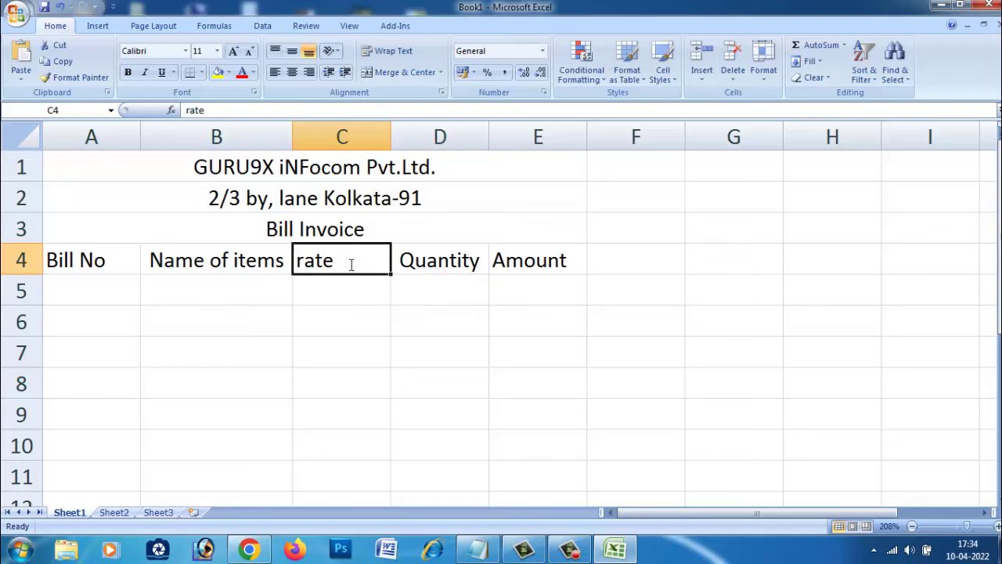
key(Home)
text(R)
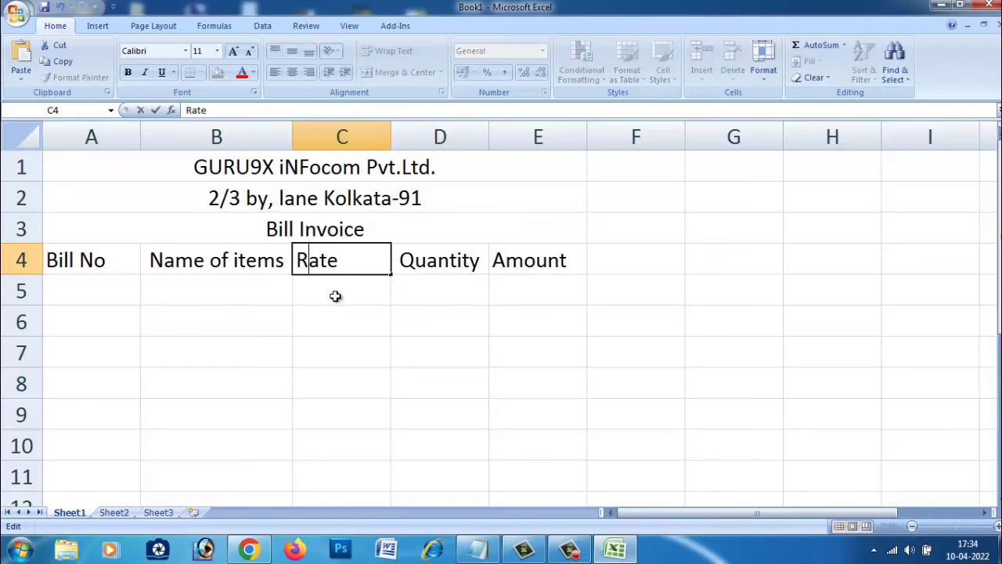
click(335, 313)
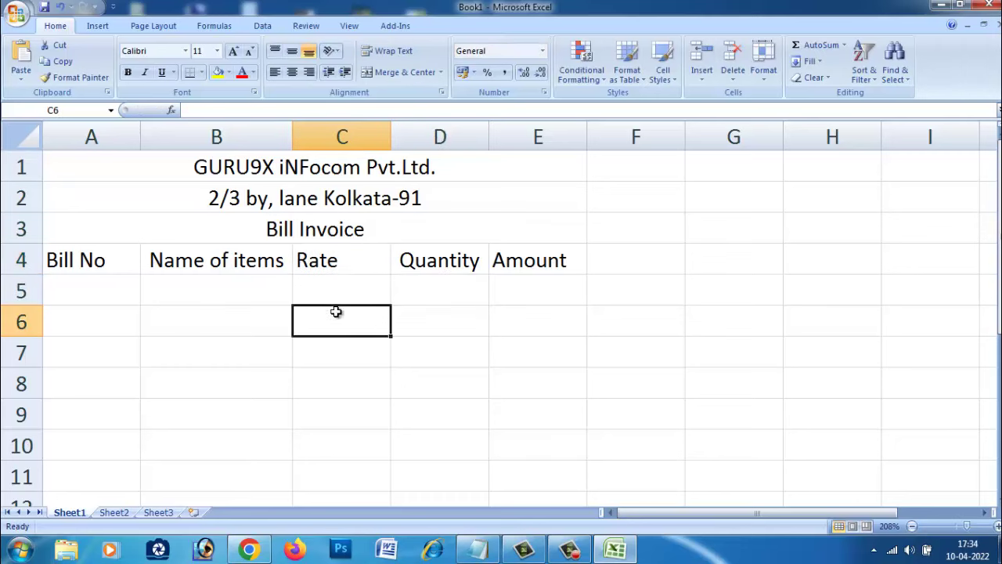
Enter bill numbers 110023, 11024, 1023, 1456 and 12563 in cells A5 through A9
click(101, 292)
text(11)
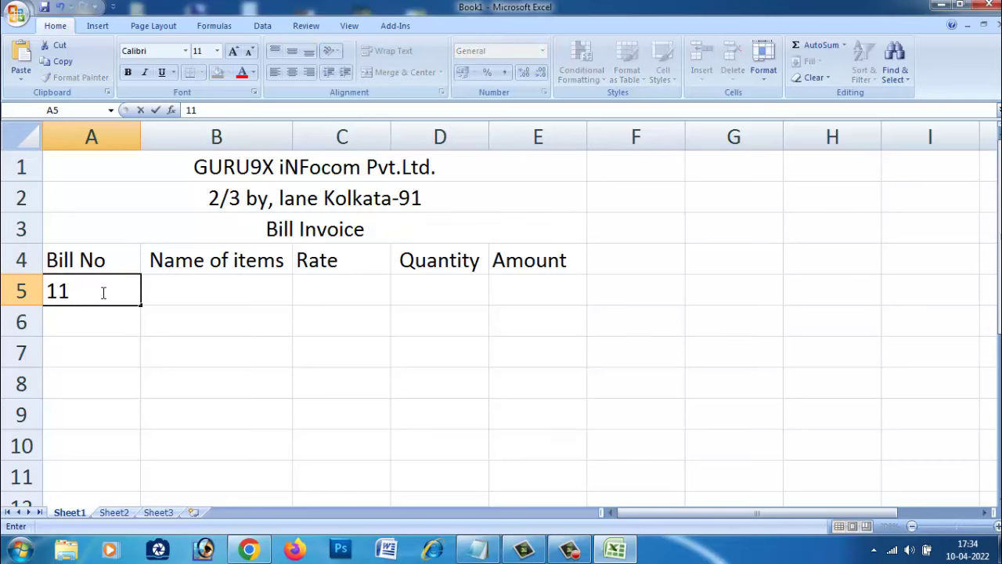
text(0023)
click(96, 318)
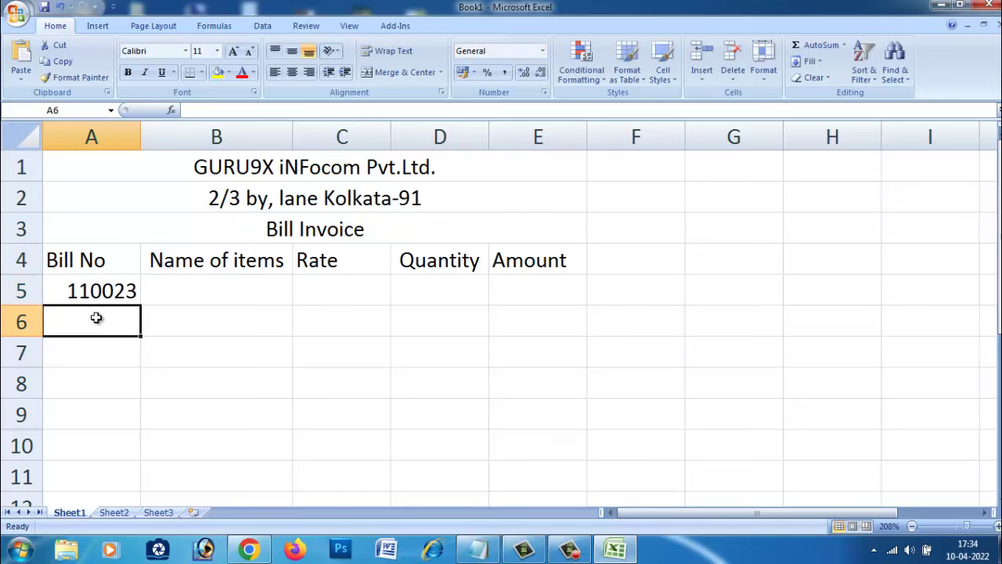
text(11024)
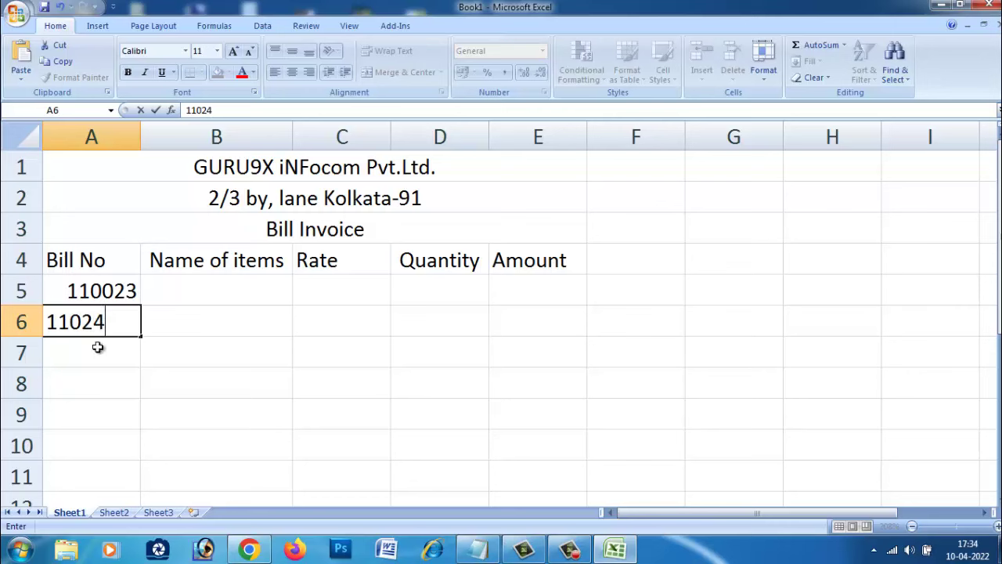
click(97, 350)
text(1023)
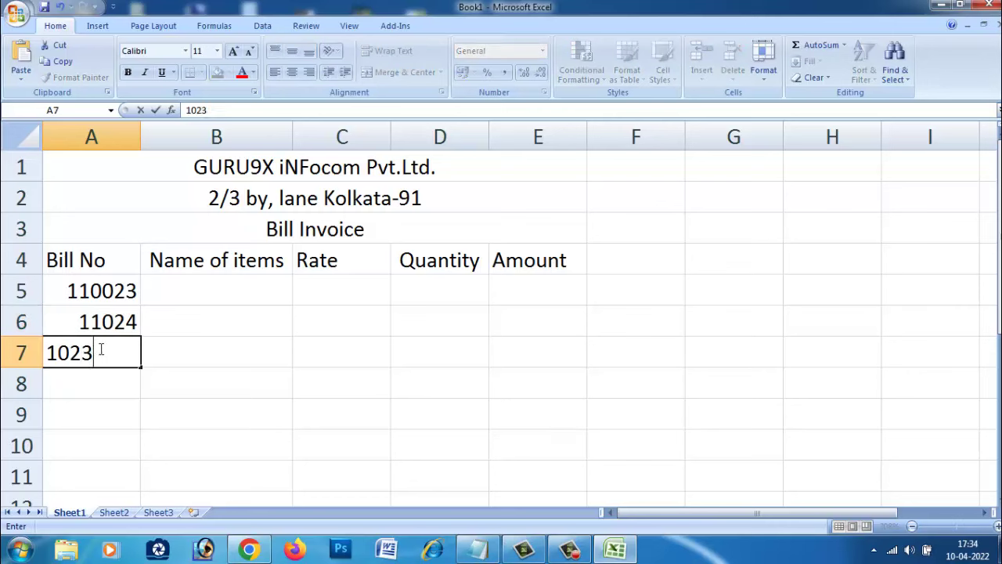
click(94, 388)
text(145)
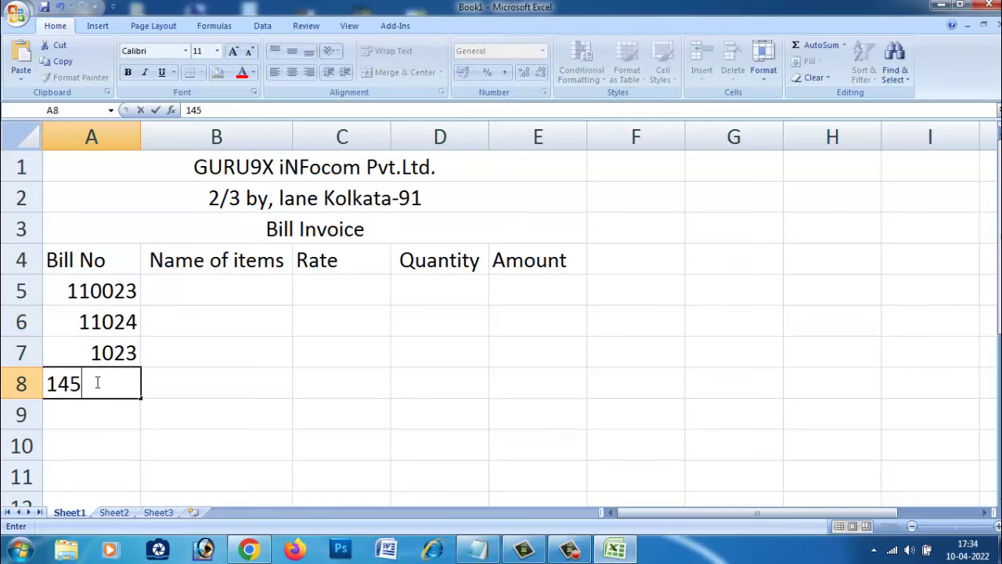
text(6)
click(108, 401)
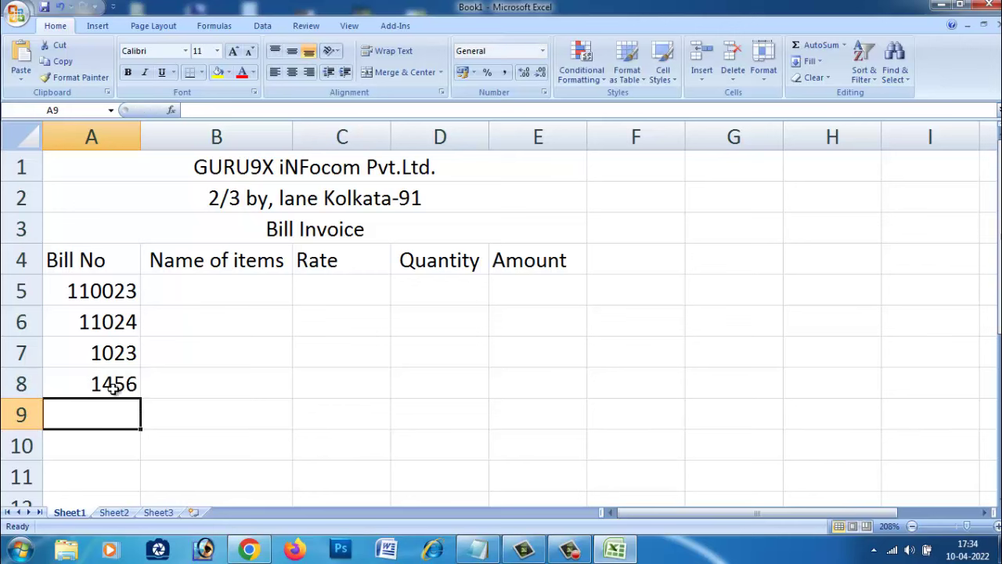
text(12)
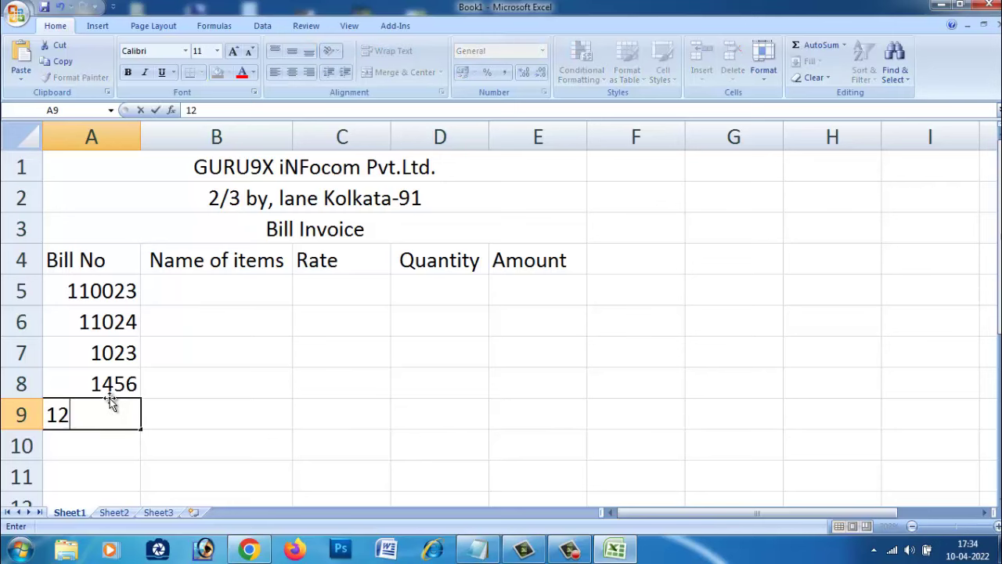
text(563)
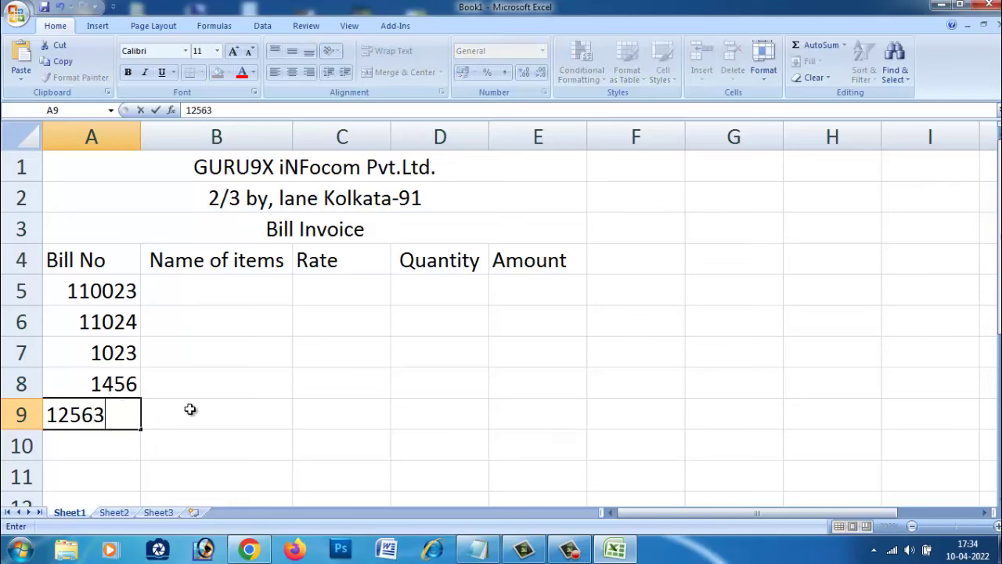
key(Tab)
double_click(62, 291)
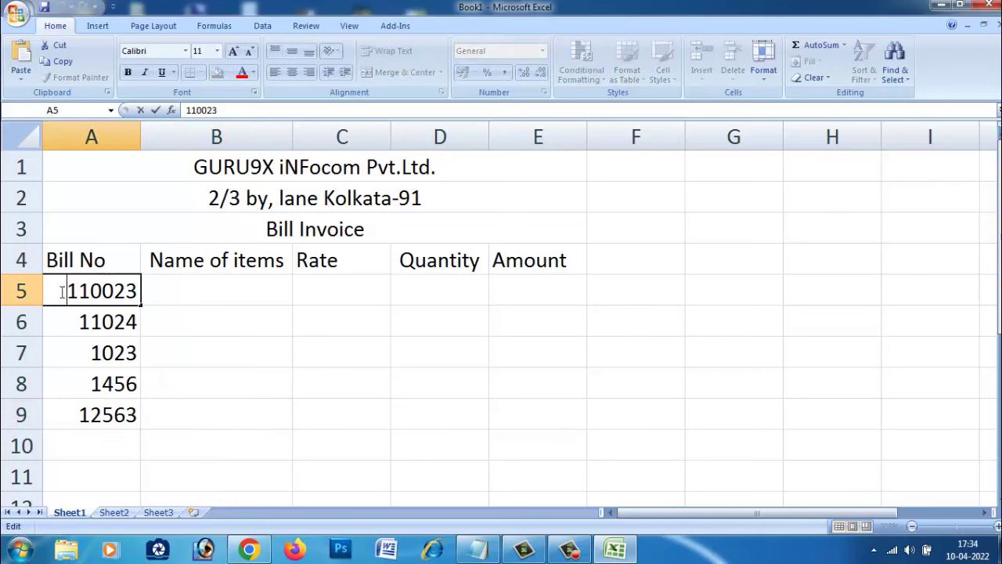
Prefix the A5 bill number with G and remove the stray r, giving G110023
text(r)
key(Return)
click(56, 292)
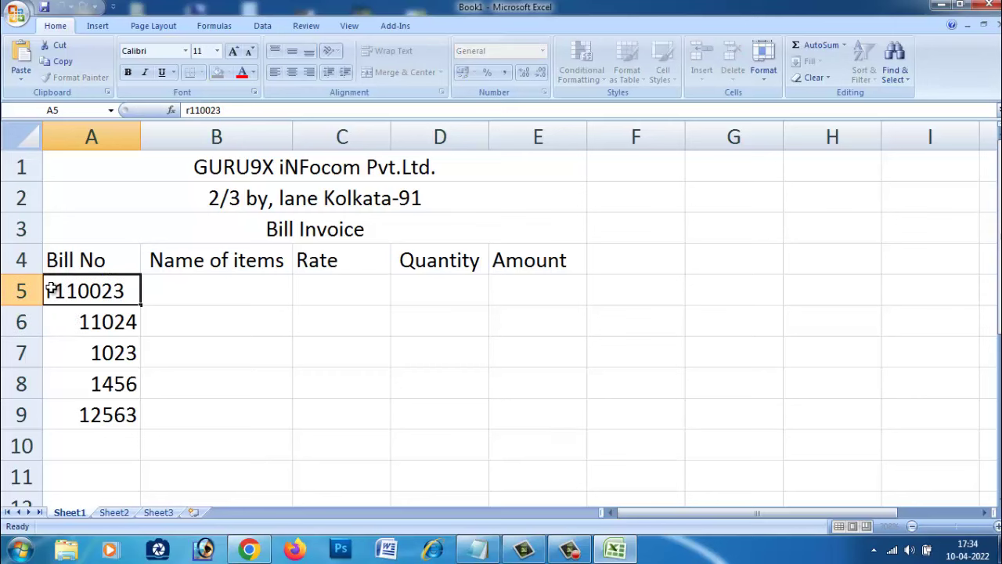
double_click(57, 291)
text(G)
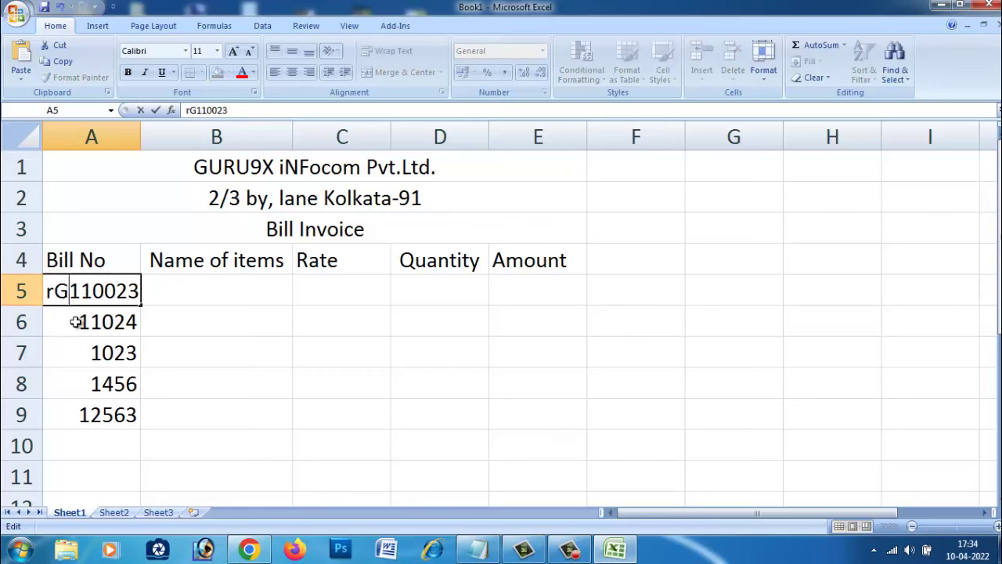
click(56, 293)
key(BackSpace)
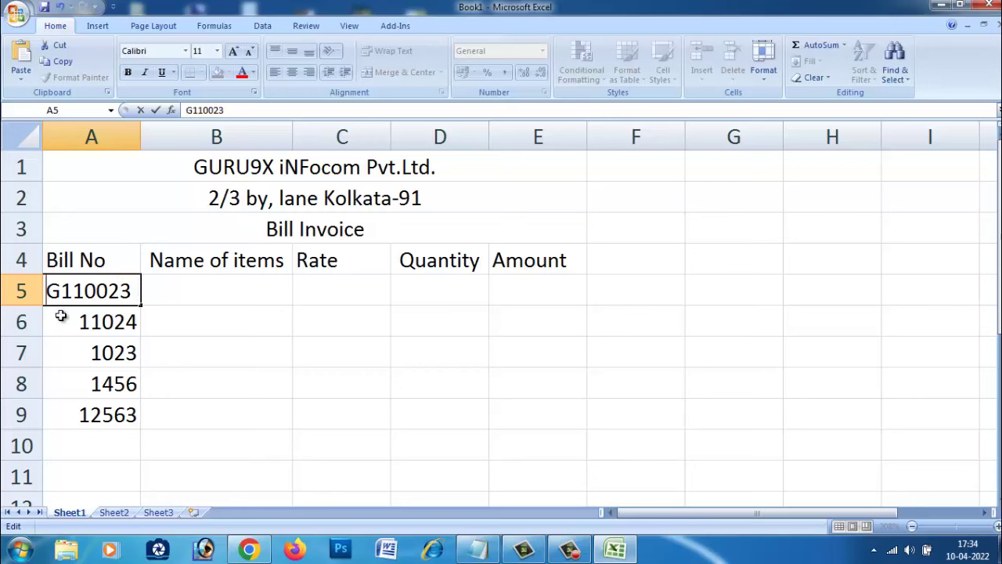
key(Return)
Add the G prefix to A6:A9, giving G11024, G1023, G1456 and G12563
double_click(73, 321)
text(G)
key(Return)
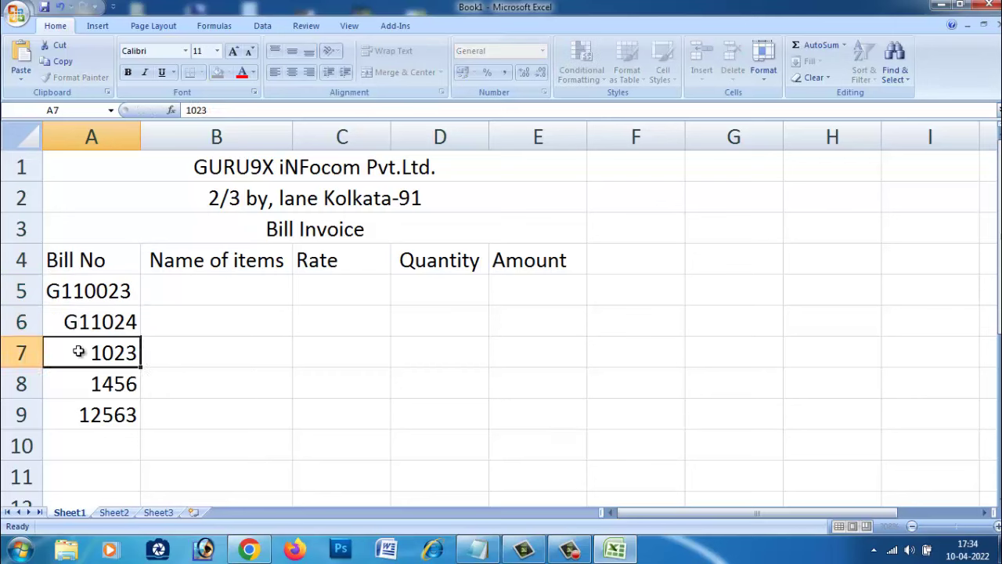
double_click(81, 352)
text(G)
key(Return)
double_click(84, 381)
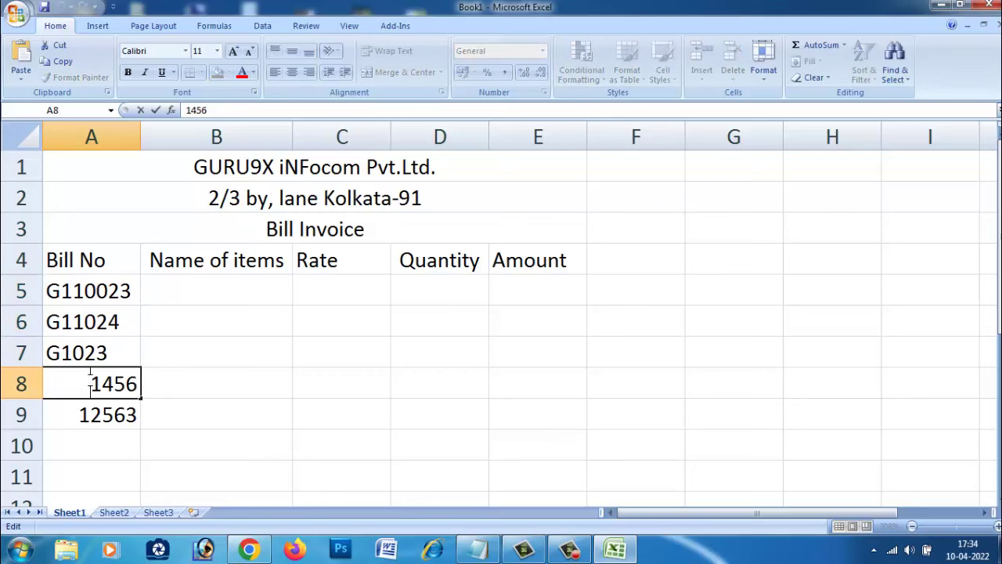
text(G)
key(Return)
double_click(79, 415)
text(G)
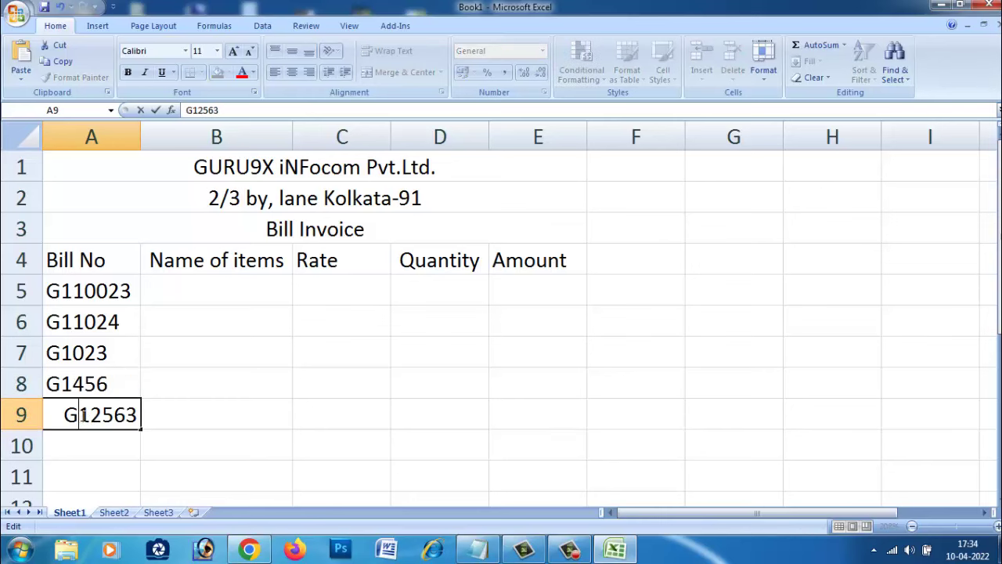
click(185, 411)
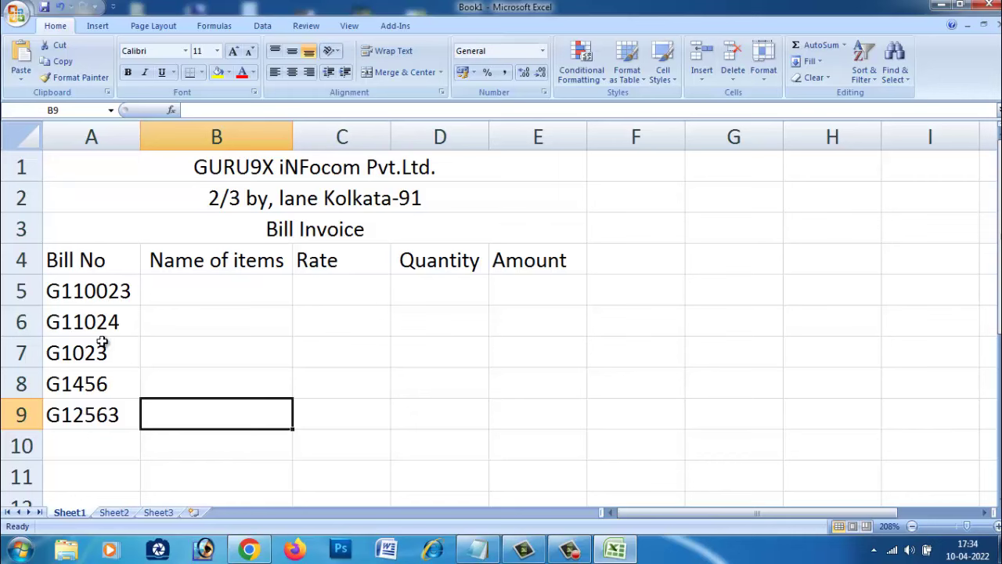
Enter Computer as the first item name in B5
double_click(212, 293)
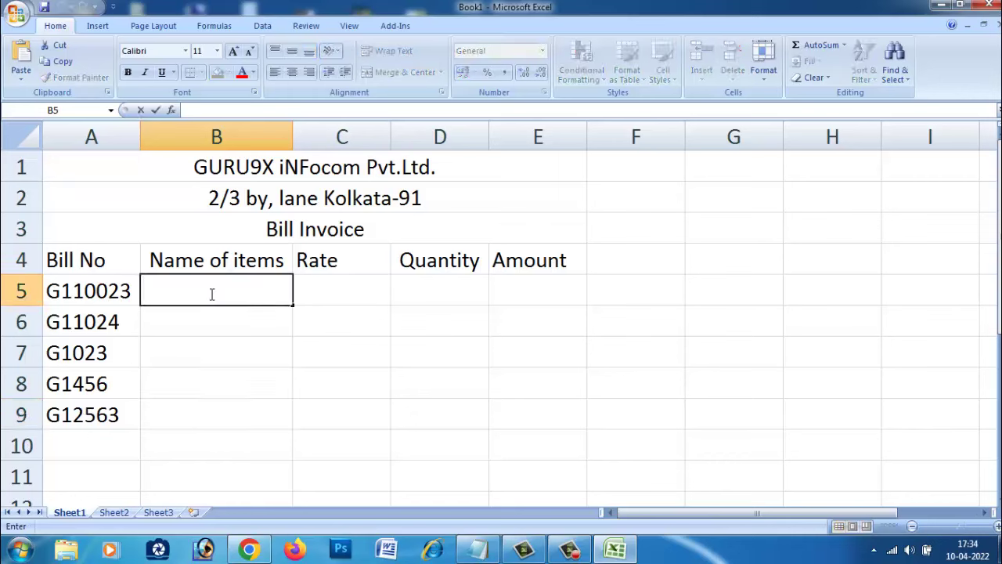
text(c)
text(Co)
text(mputer)
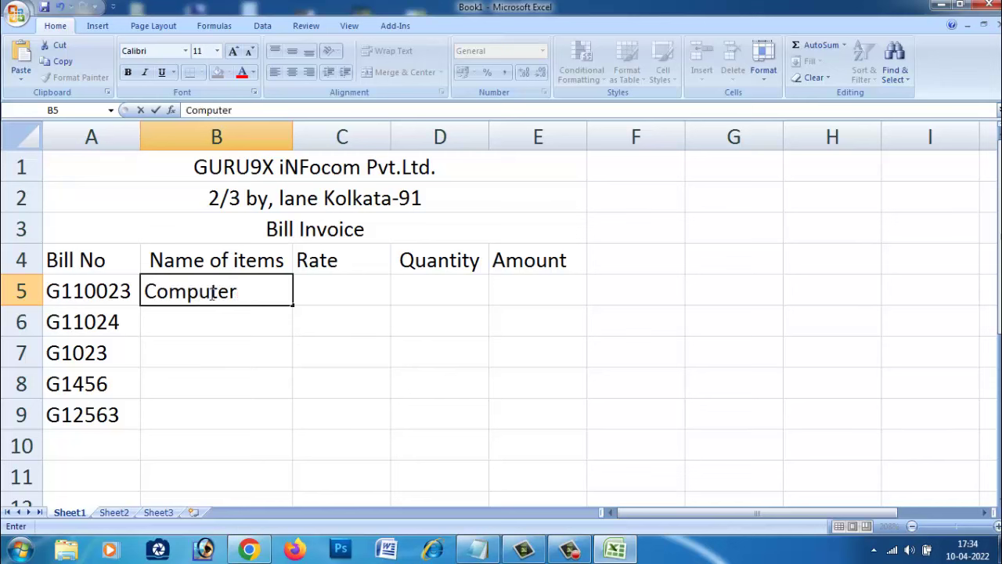
click(246, 326)
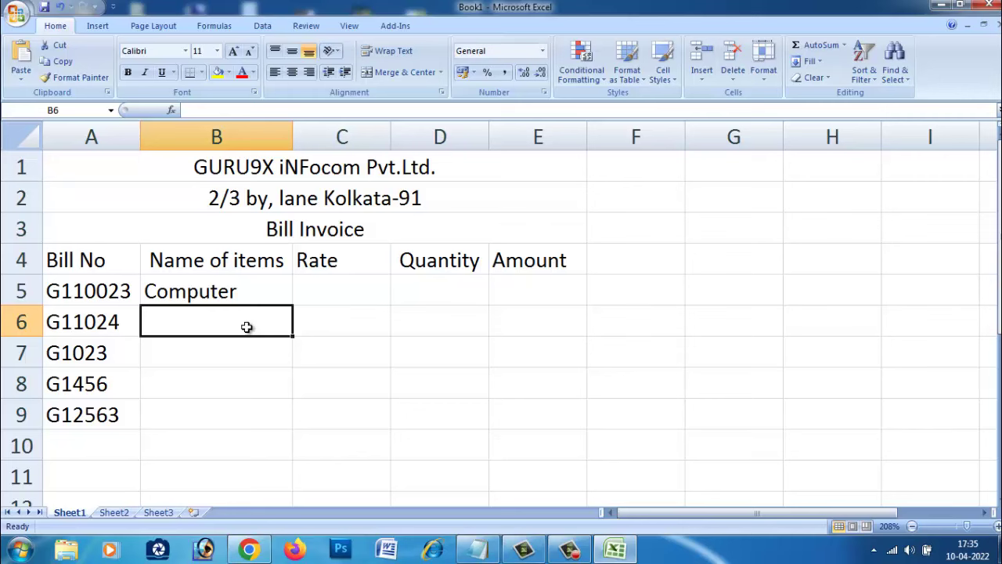
click(156, 298)
click(214, 319)
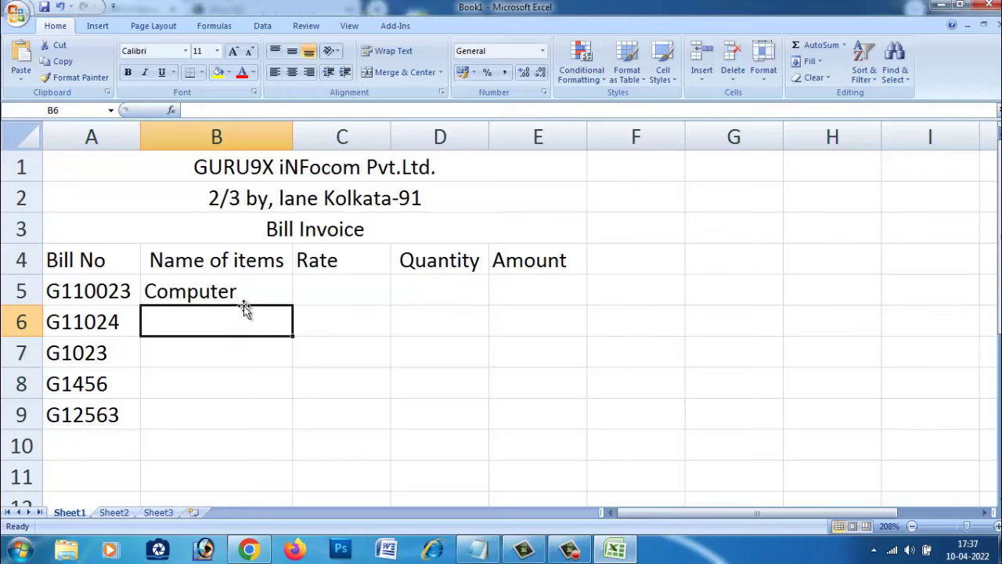
click(243, 293)
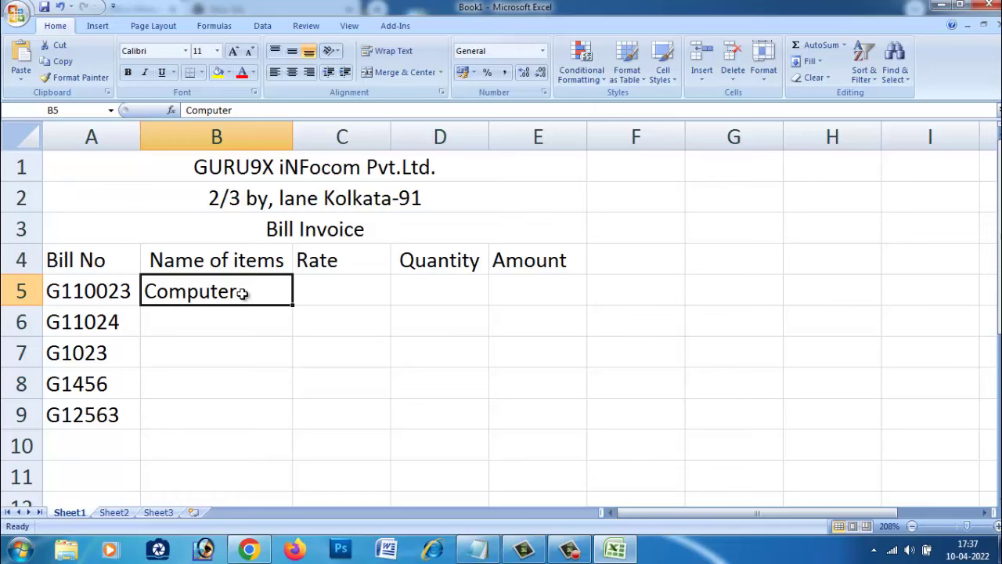
click(231, 313)
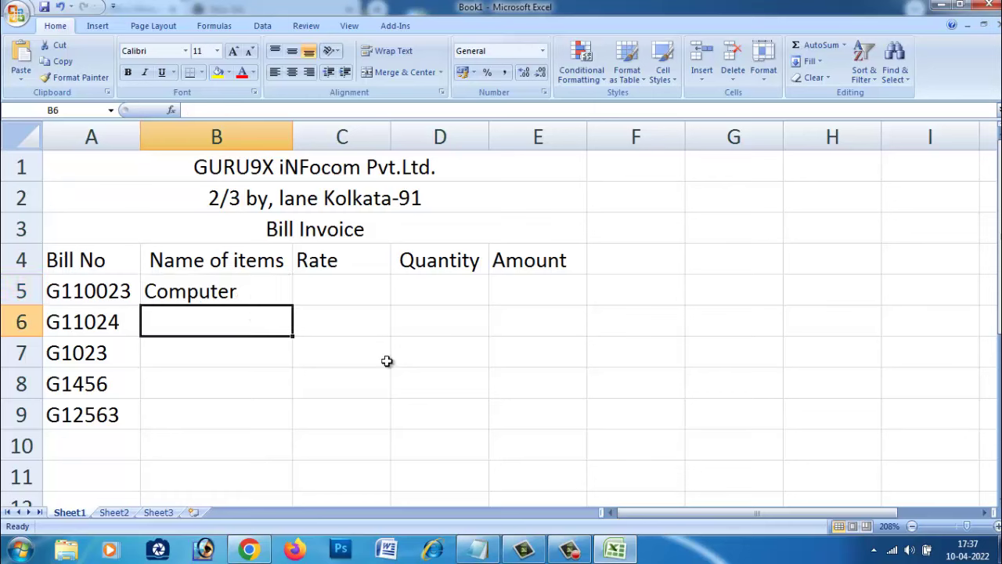
Cut the item names Mouse through PuS from Notepad and paste them into B6:B10
click(479, 551)
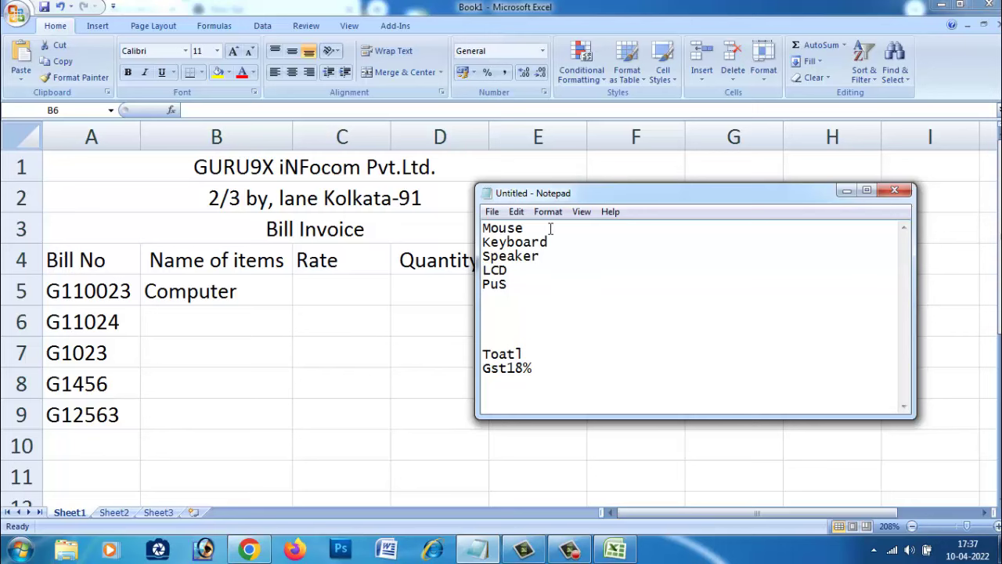
drag(550, 228, 484, 229)
drag(530, 283, 483, 227)
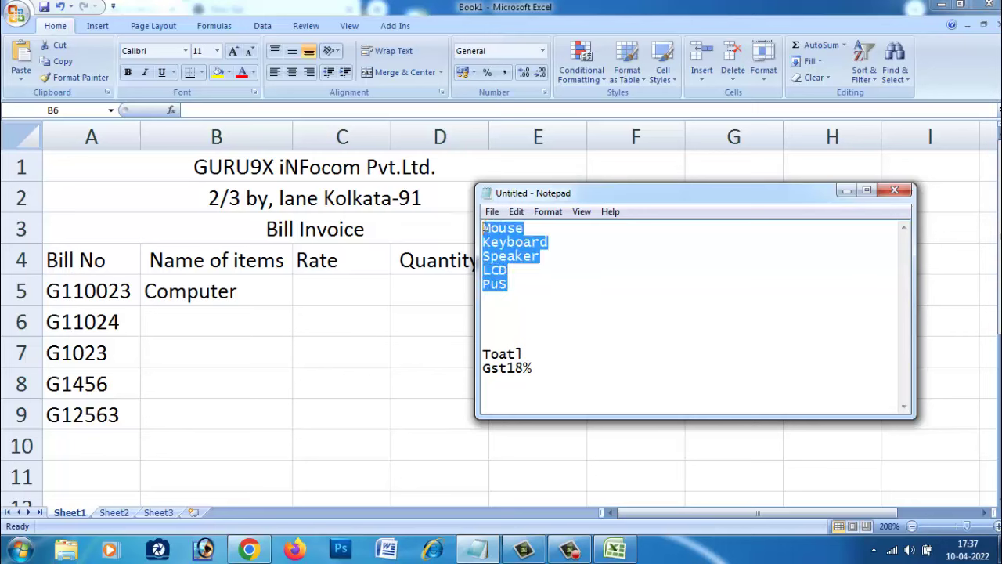
key(ctrl+x)
click(209, 317)
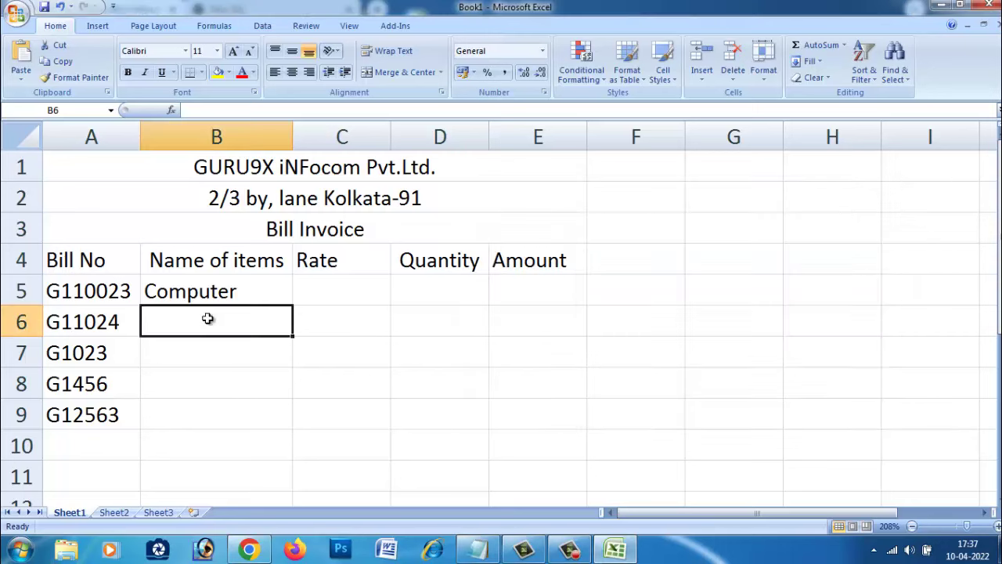
key(ctrl+v)
click(352, 415)
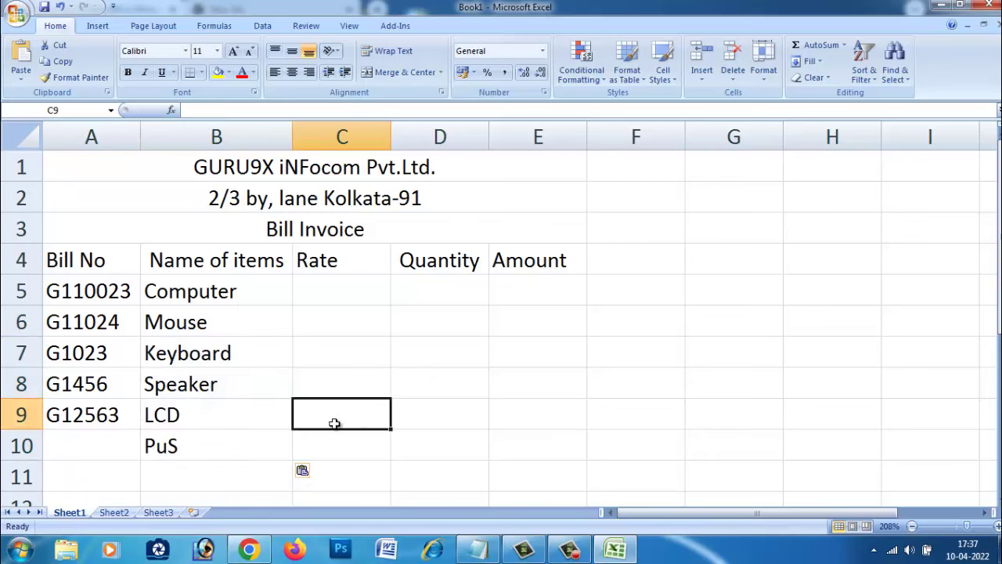
Enter bill number G45689 in A10
click(100, 446)
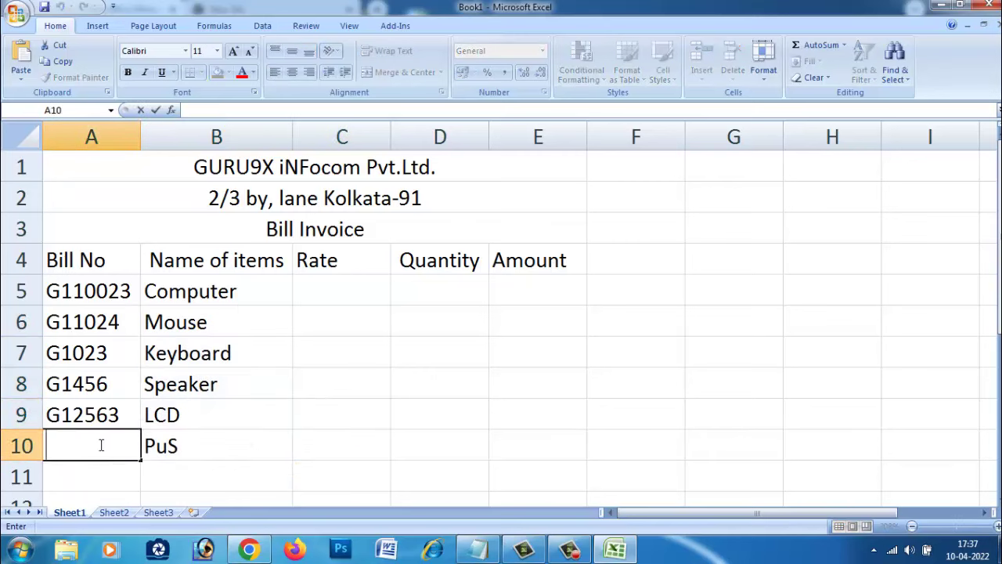
text(45689)
click(109, 472)
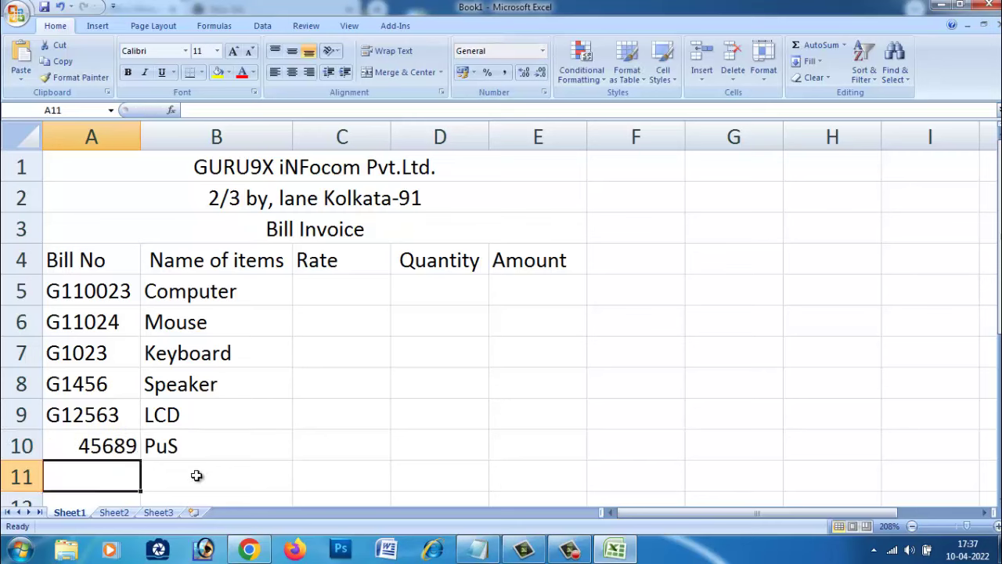
double_click(78, 448)
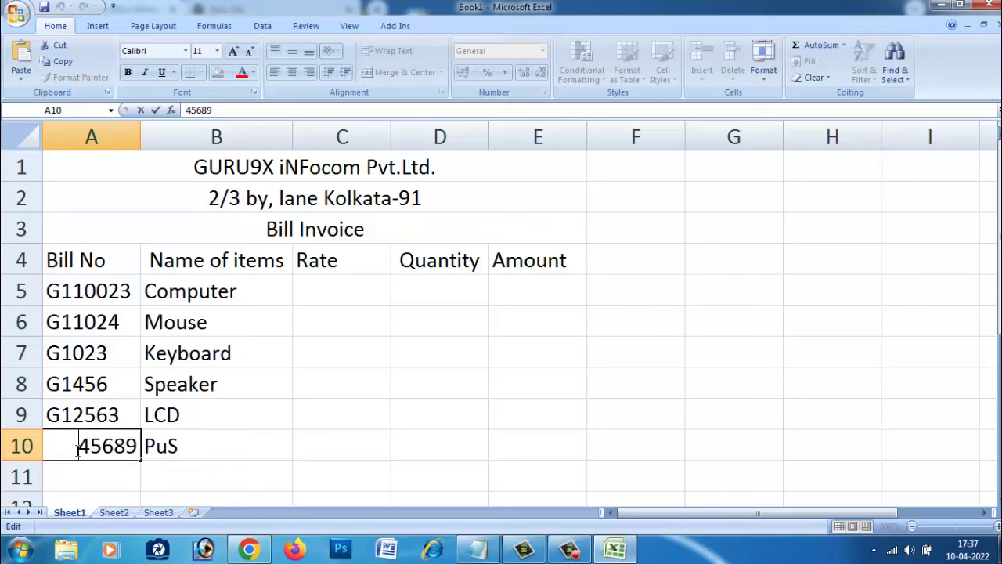
text(G)
click(198, 448)
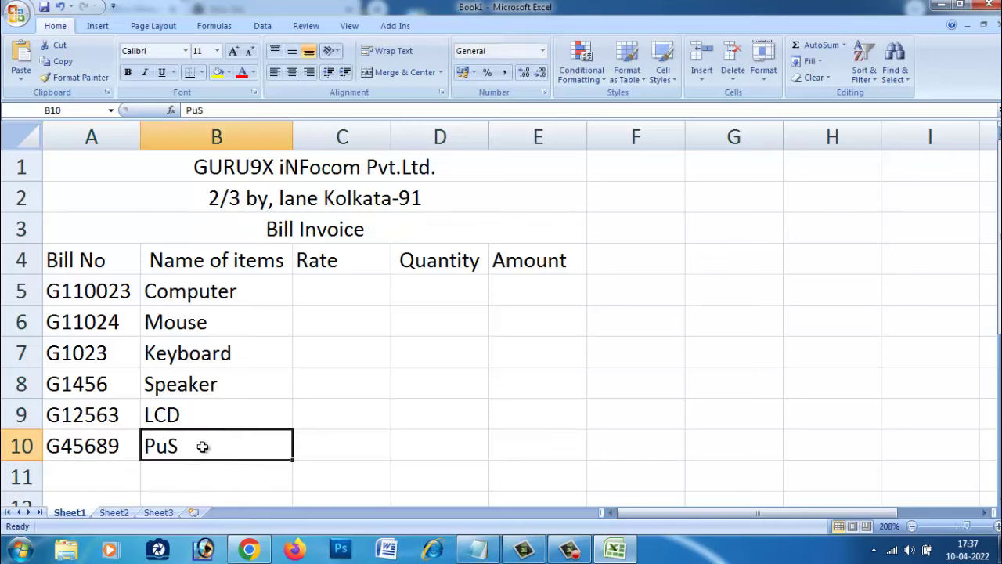
Check the item names and change B10 from PuS to UPS
click(182, 293)
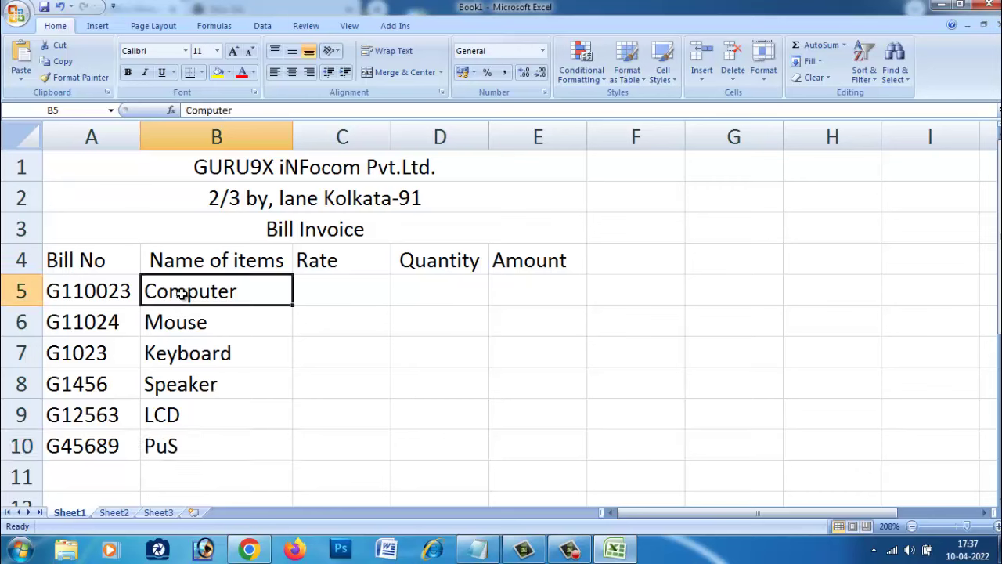
click(228, 329)
click(239, 353)
click(238, 382)
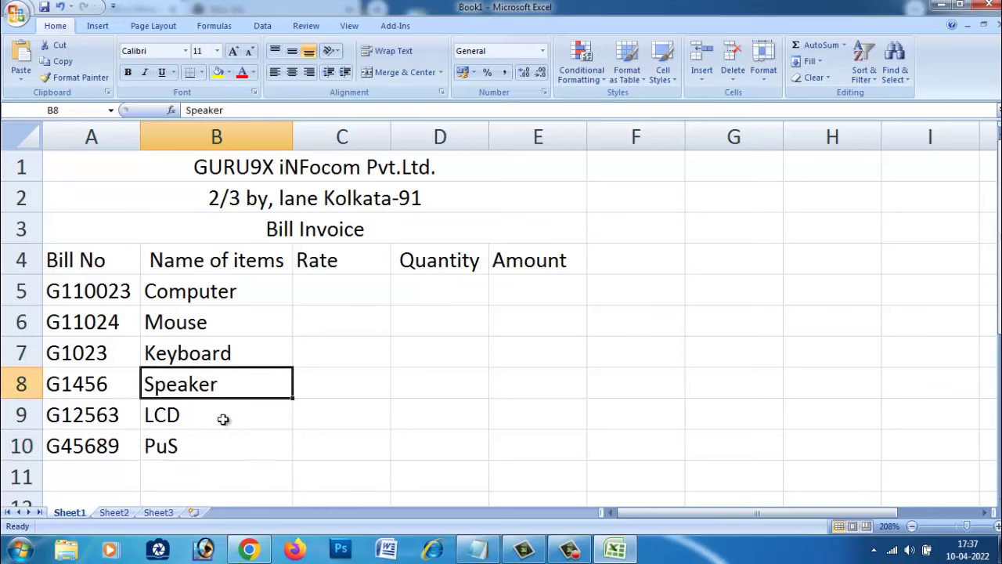
click(225, 416)
click(217, 448)
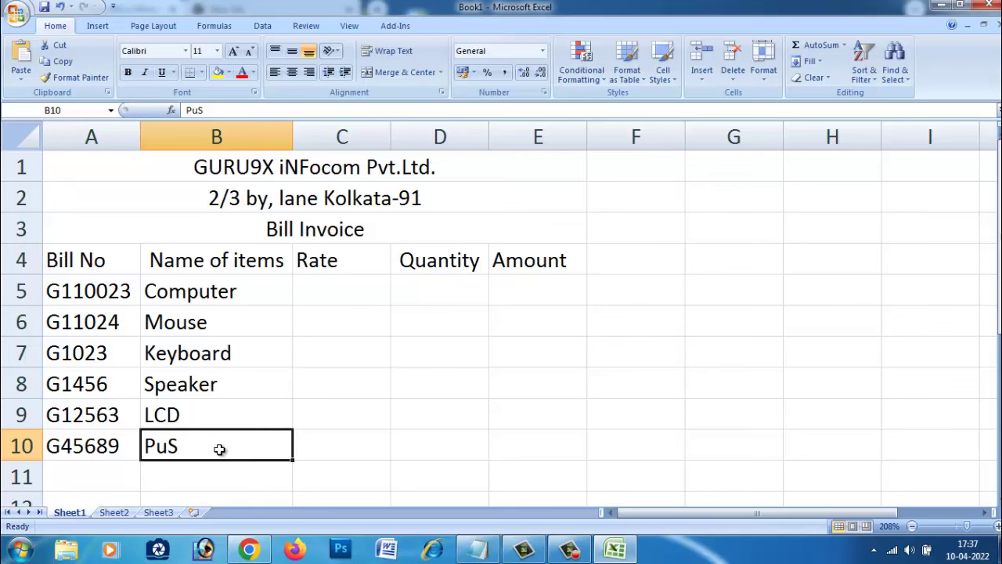
double_click(163, 449)
double_click(161, 448)
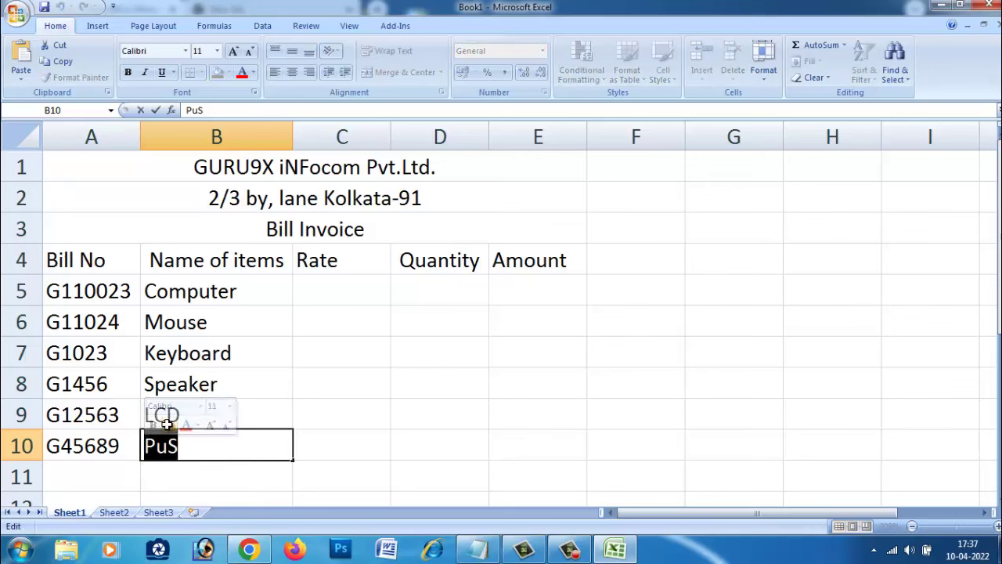
text(UPS)
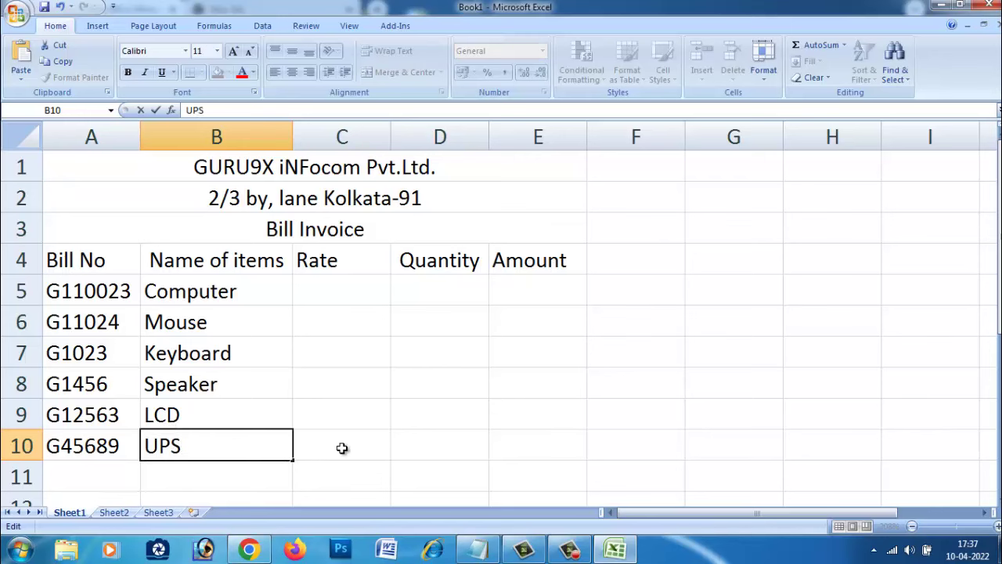
click(342, 451)
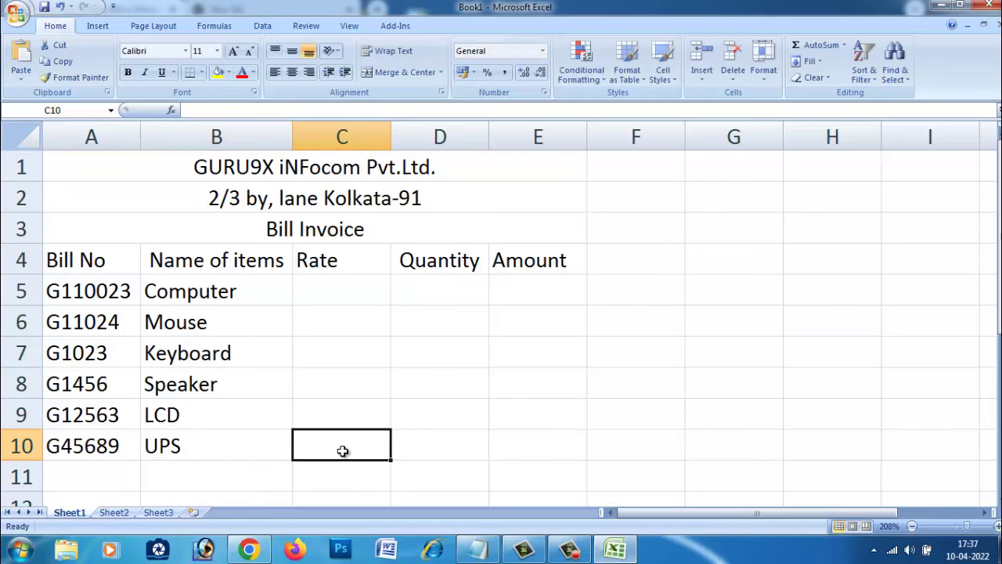
Enter rates 1200, 360, 520, 750, 4500 and 2500 into C5:C10
click(313, 285)
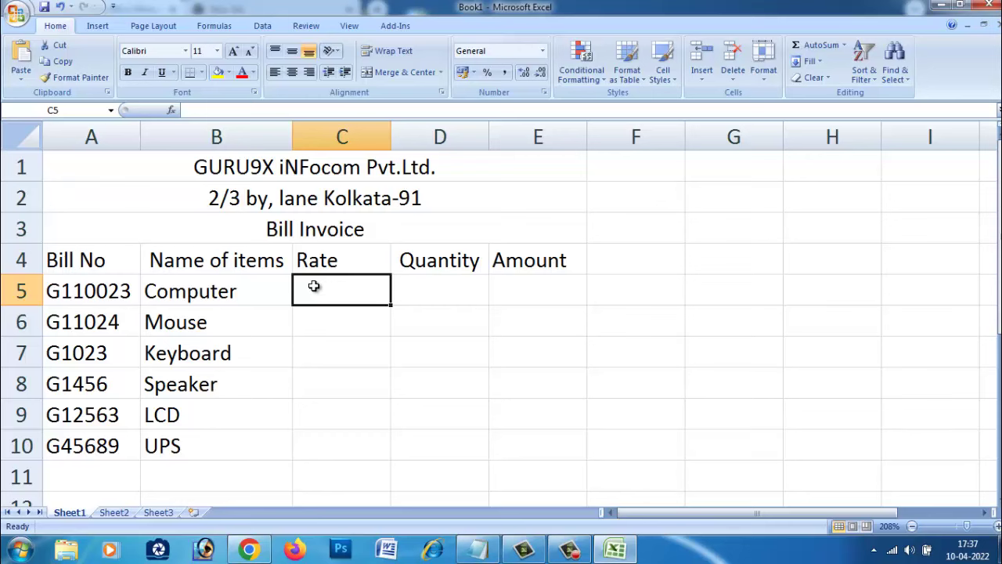
text(1200)
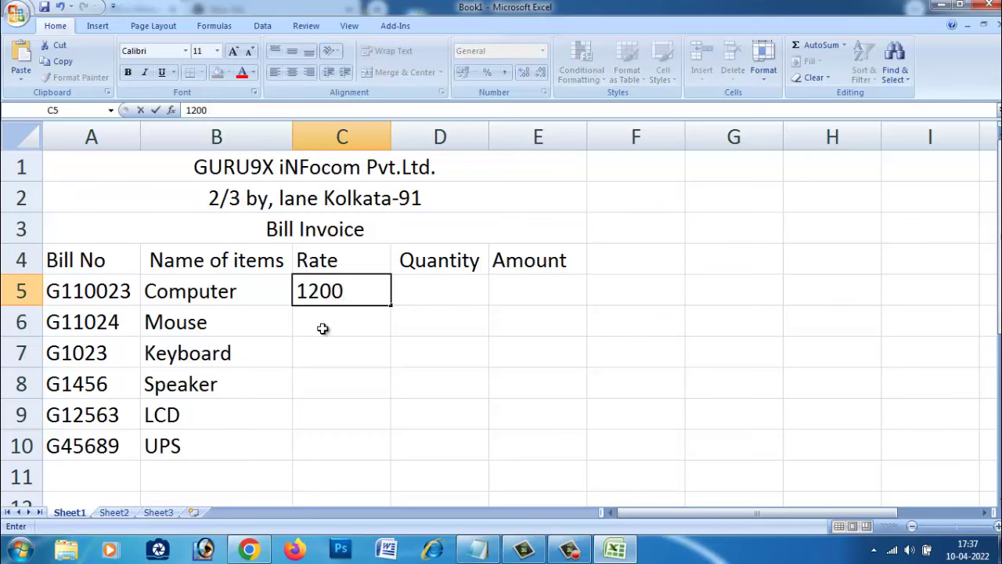
click(323, 328)
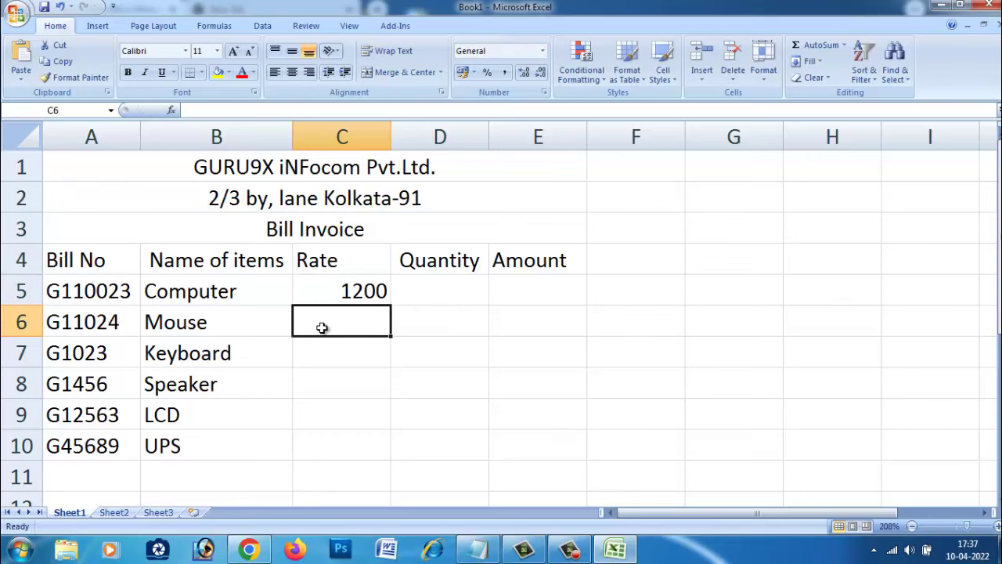
text(360)
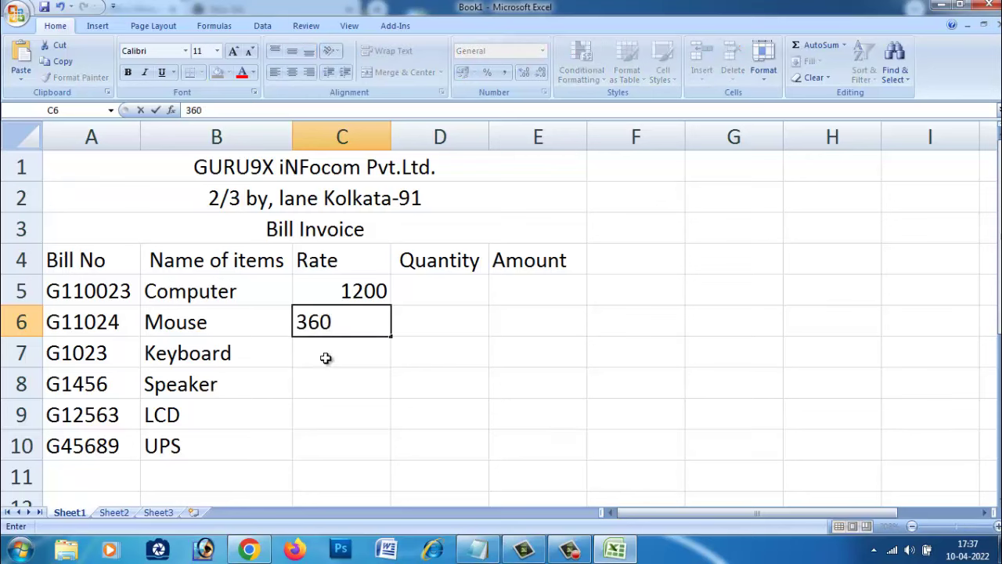
click(326, 354)
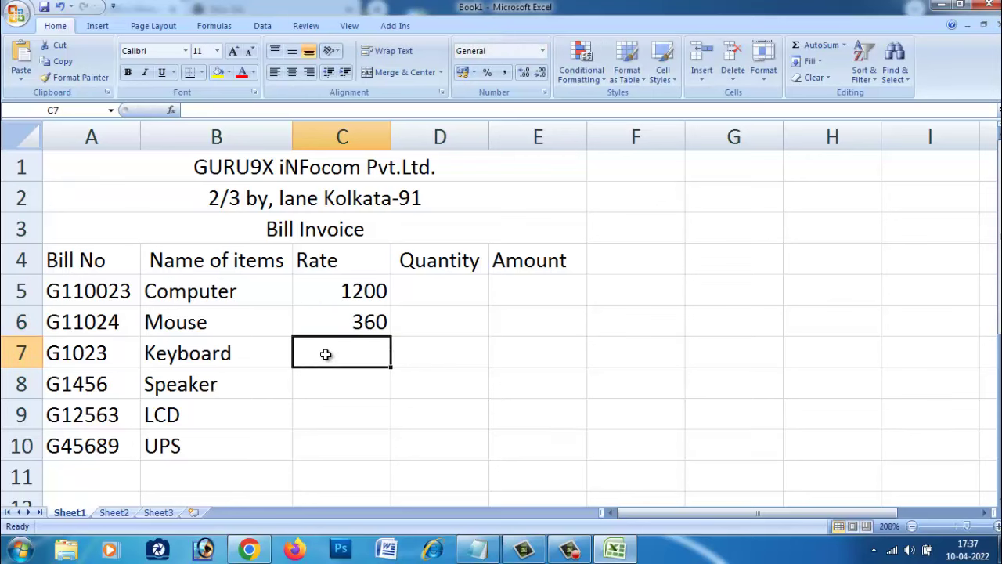
text(520)
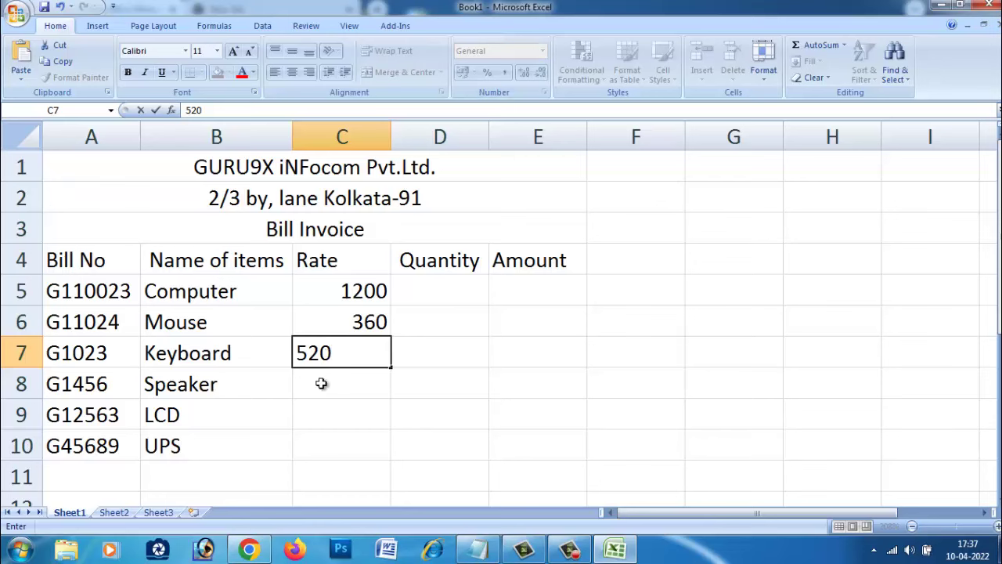
click(321, 383)
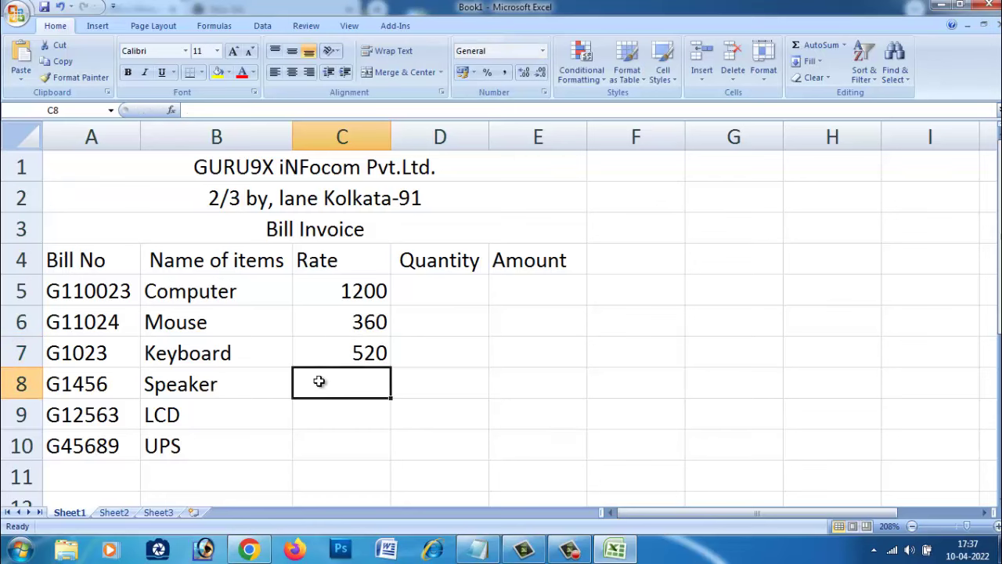
text(750)
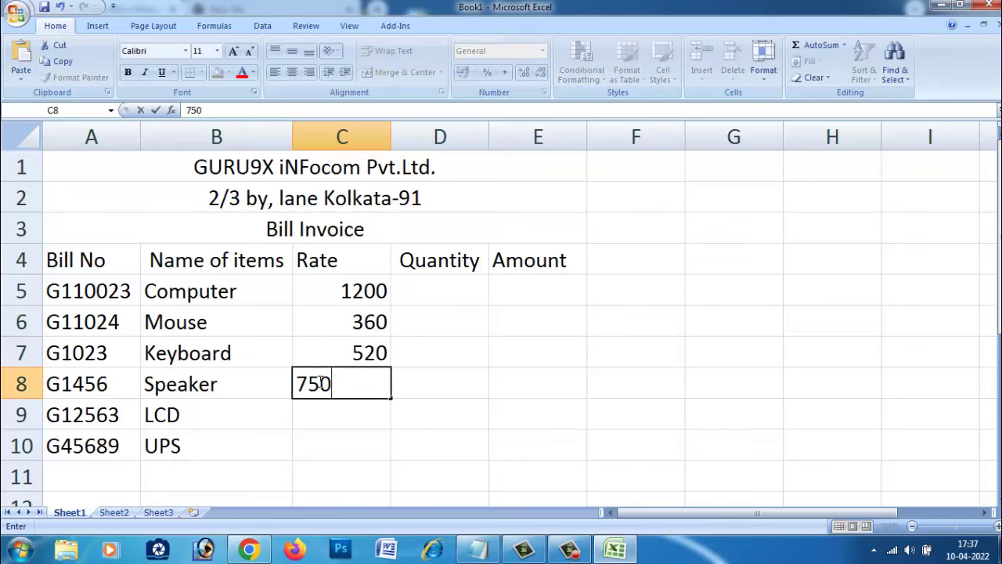
click(325, 415)
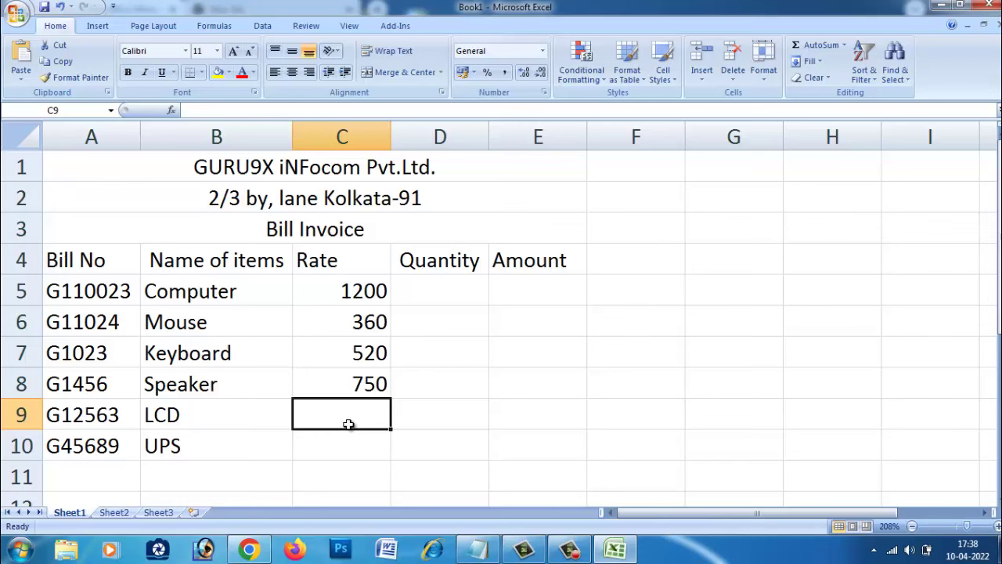
text(4500)
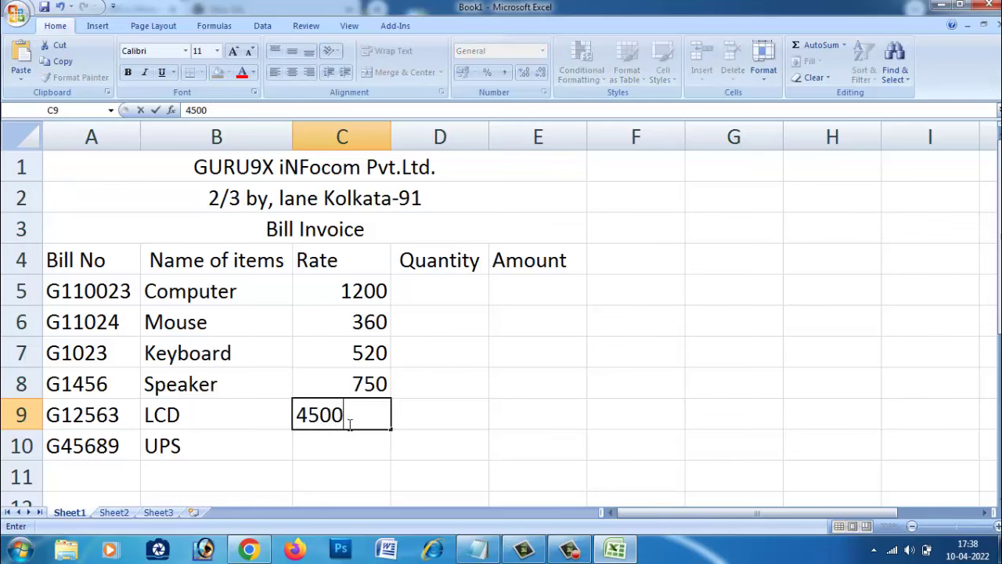
click(332, 453)
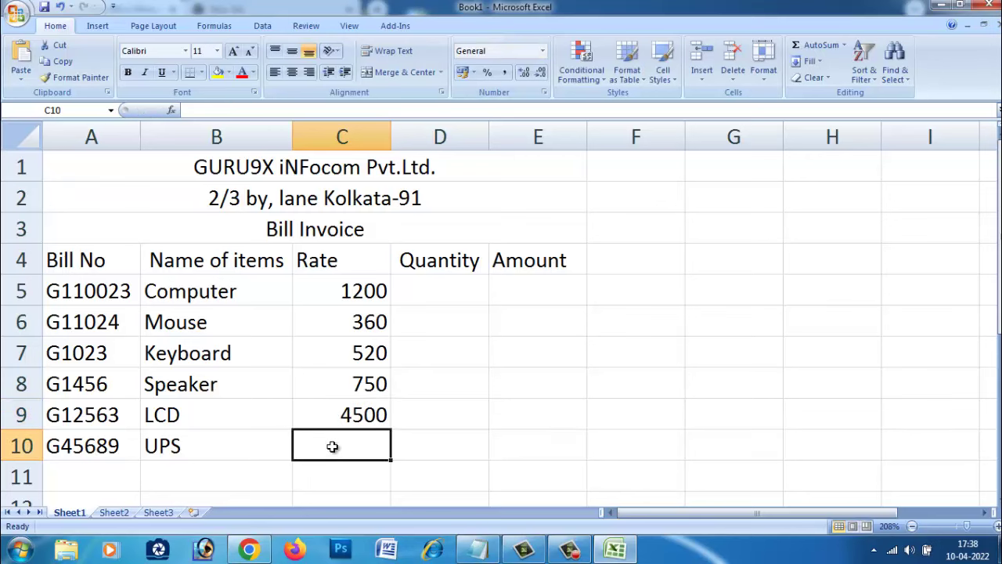
text(2500)
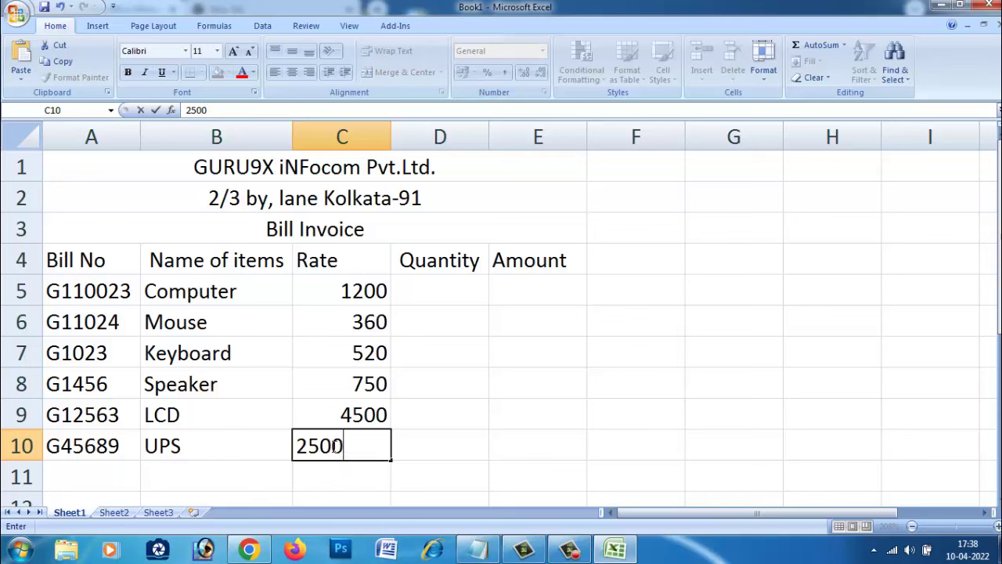
click(431, 444)
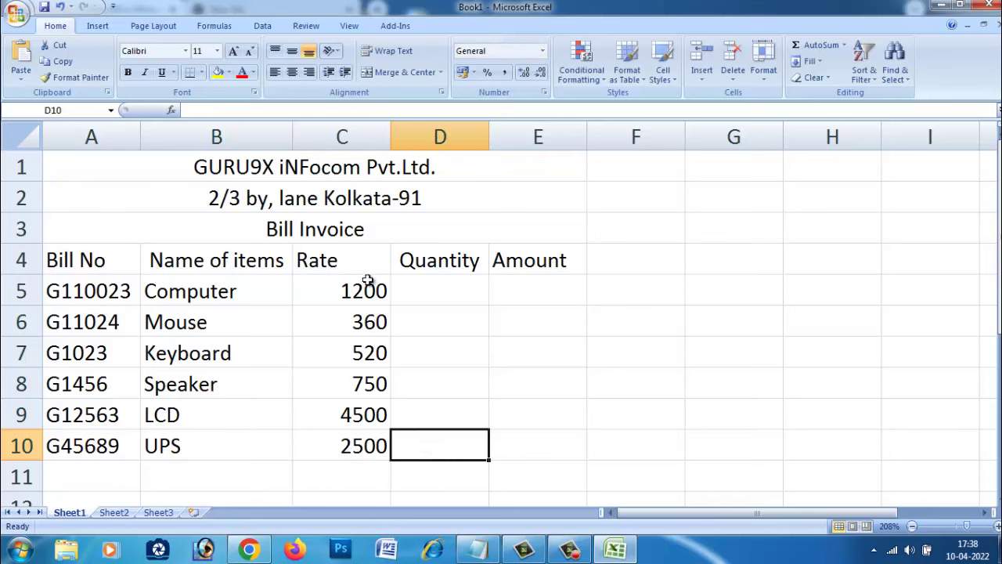
Select the rates in C5:C10 to check their sum in the status bar
drag(367, 280, 365, 429)
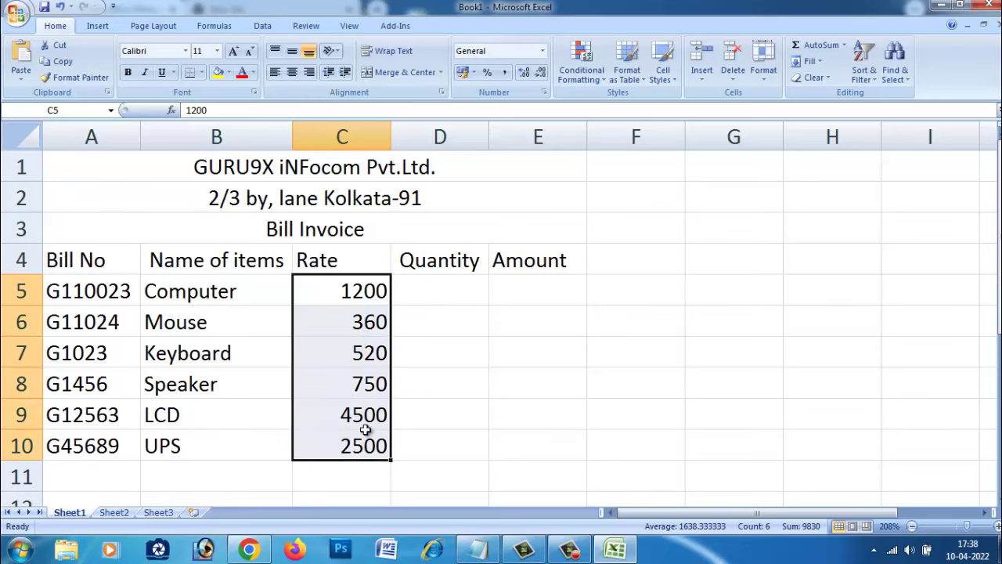
click(356, 313)
drag(347, 284, 360, 442)
click(346, 289)
drag(344, 290, 356, 442)
click(367, 403)
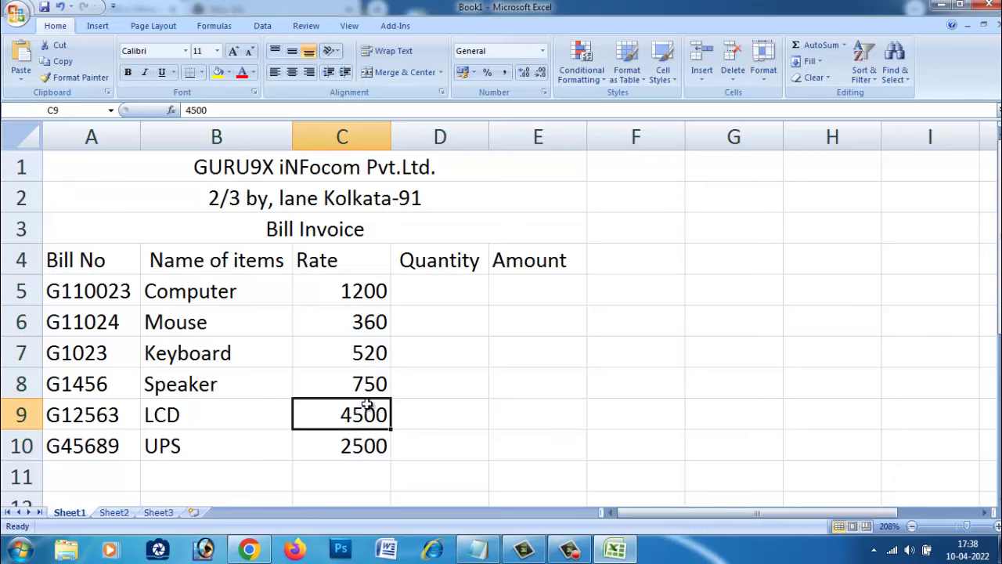
click(430, 287)
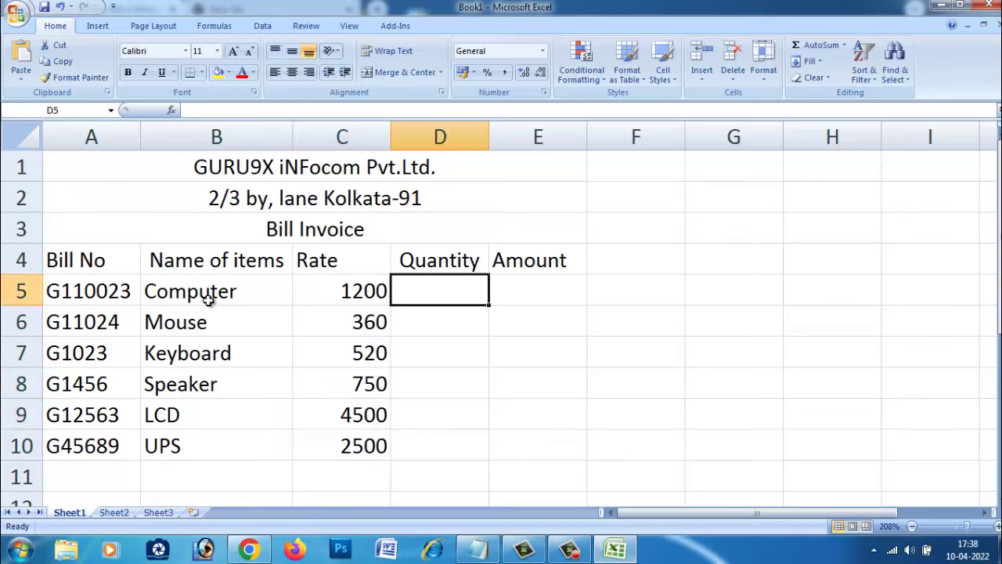
Change the Computer rate in C5 from 1200 to 12000
click(327, 298)
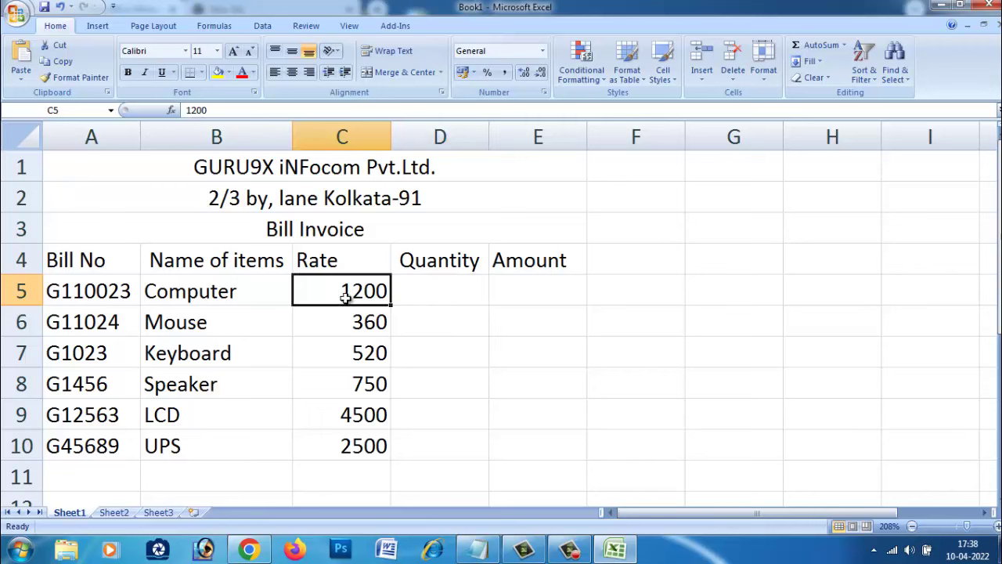
double_click(375, 291)
text(0)
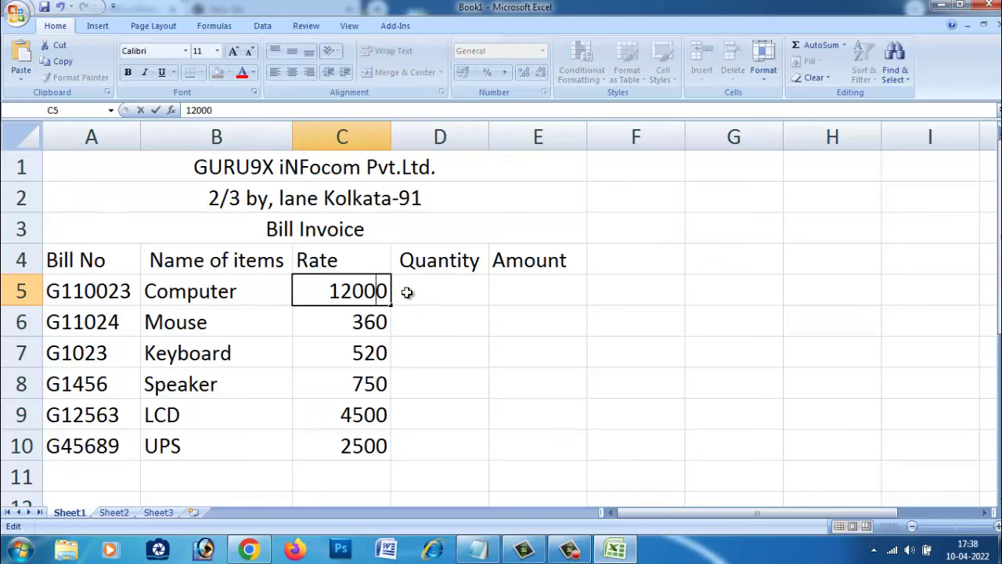
click(410, 289)
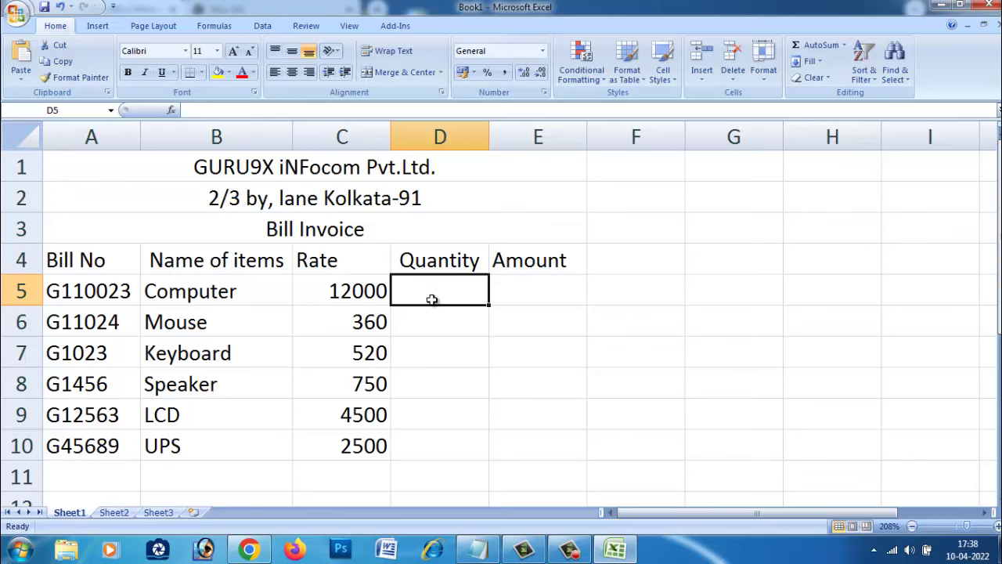
Enter quantities 5, 10, 20, 10, 5 and 3 into D5:D10
text(5)
click(431, 320)
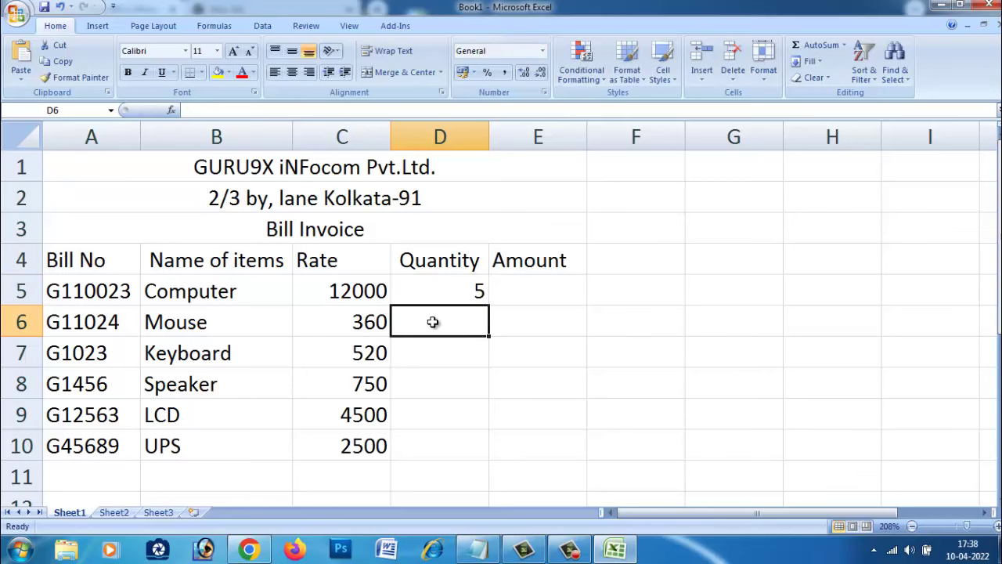
text(1)
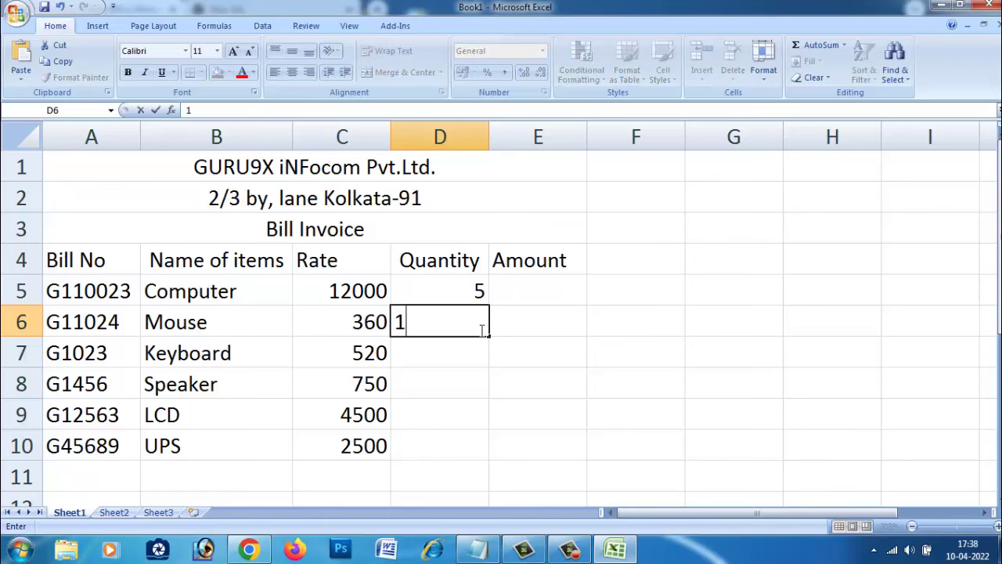
text(0)
click(451, 351)
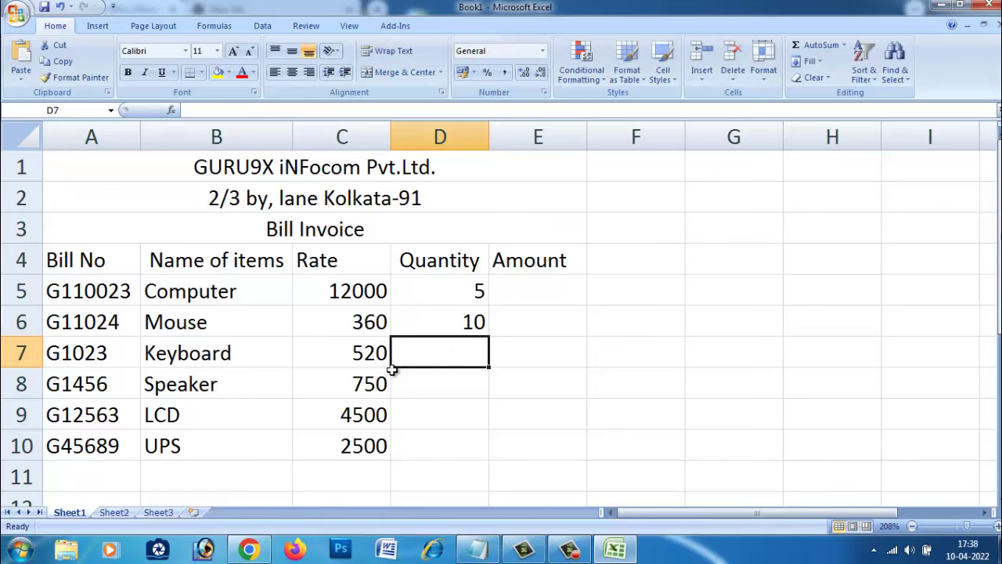
text(20)
click(438, 387)
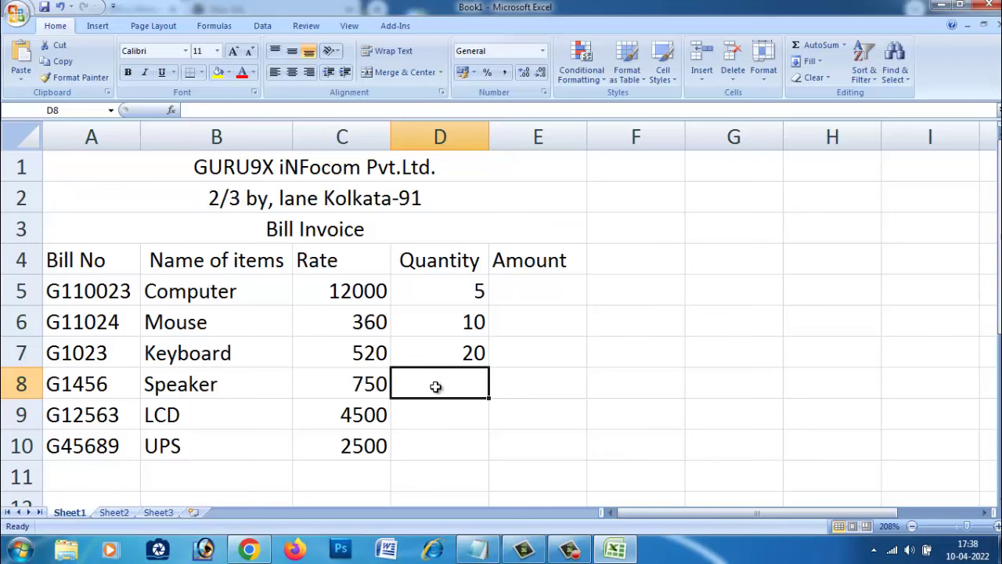
text(10)
click(437, 415)
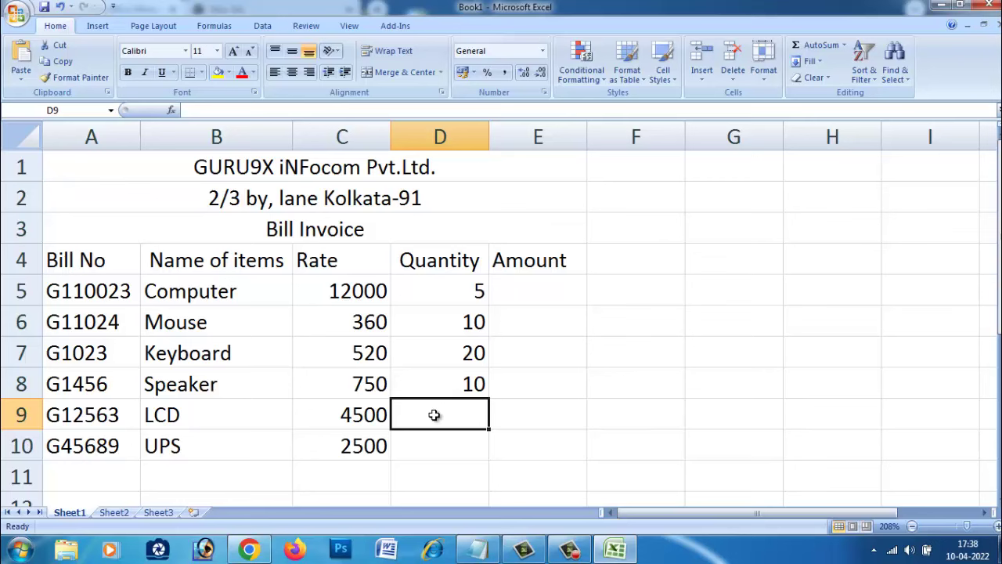
text(5)
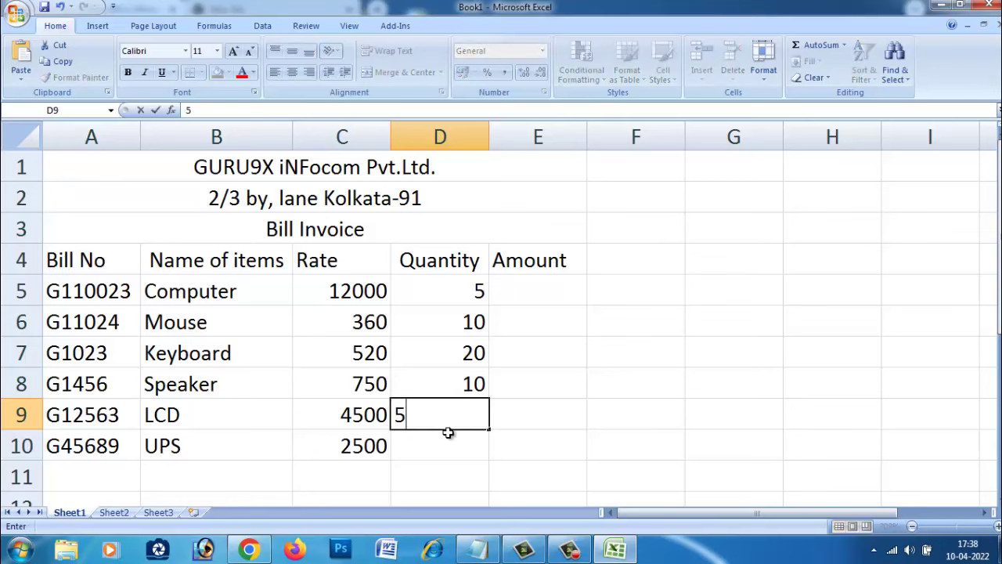
click(451, 440)
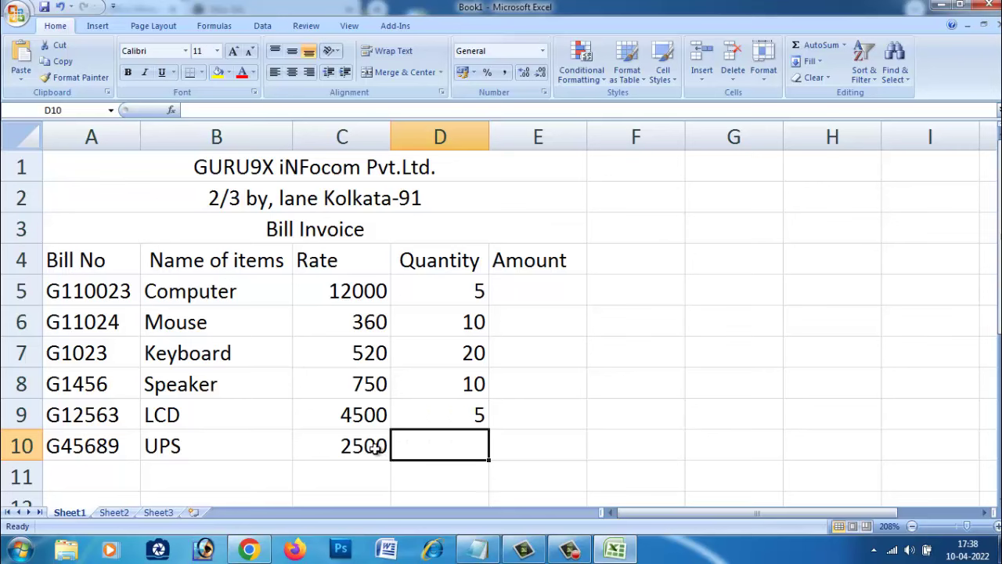
text(3)
click(530, 445)
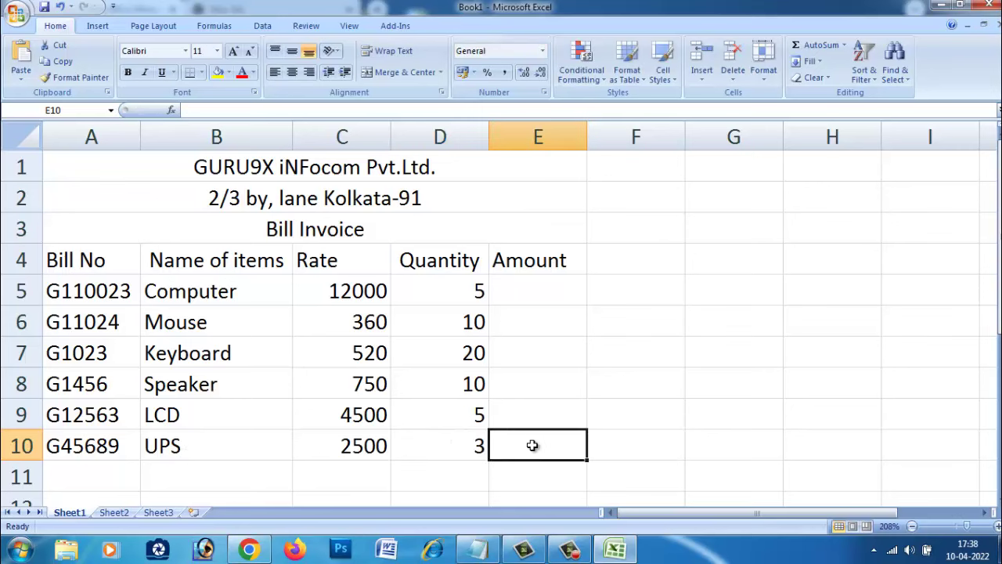
Review the entered quantities in D5:D10
drag(470, 290, 462, 446)
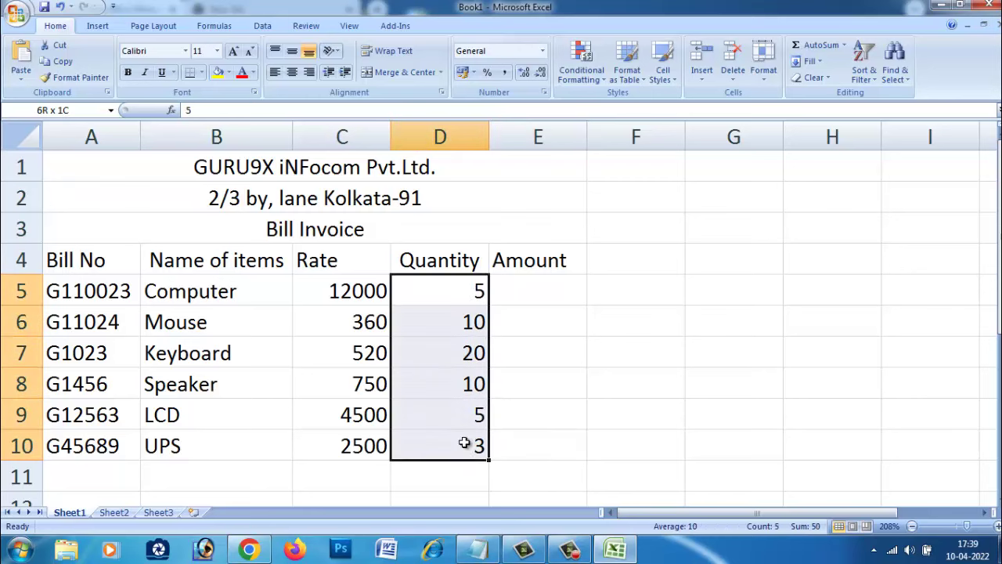
click(465, 291)
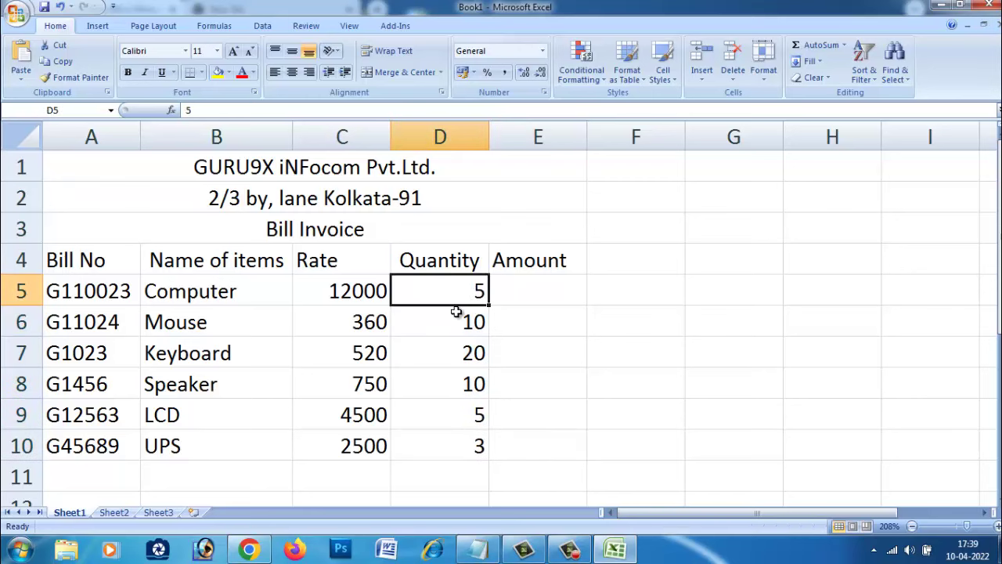
click(462, 317)
click(465, 296)
click(462, 319)
click(463, 351)
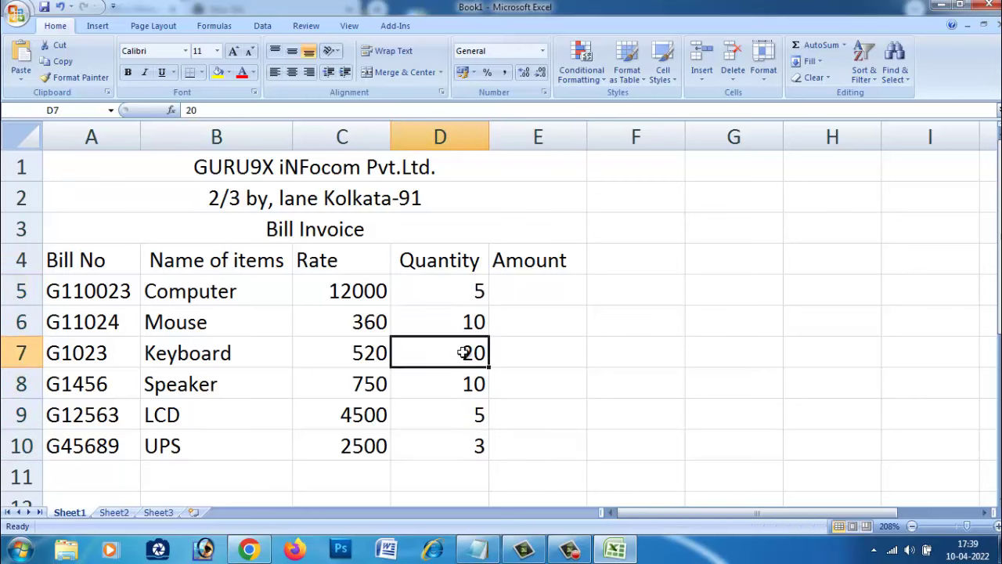
click(470, 385)
click(469, 407)
click(459, 448)
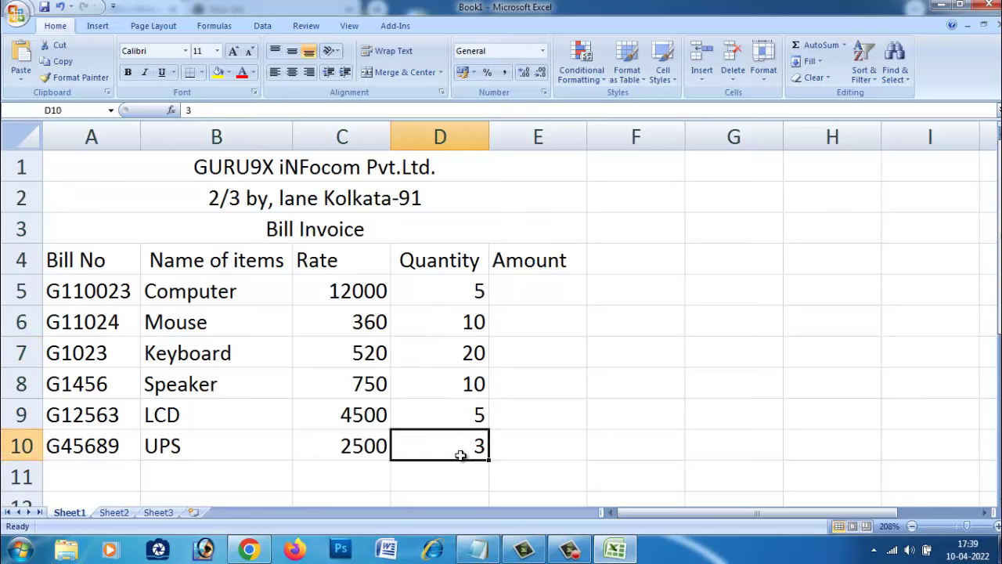
drag(456, 291, 446, 431)
click(520, 299)
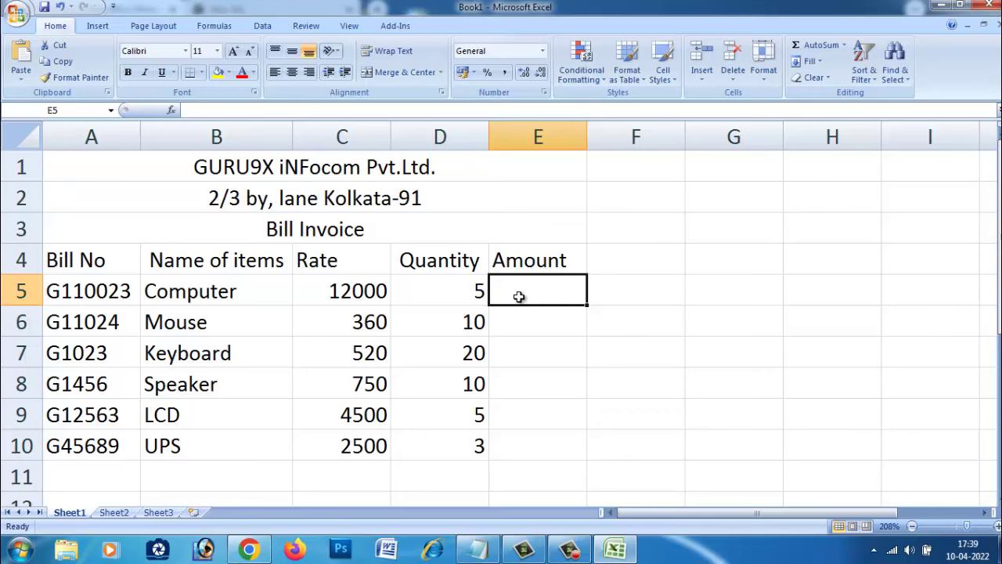
Enter =C5*D5 in E5 so the Computer amount shows 60000
text(=)
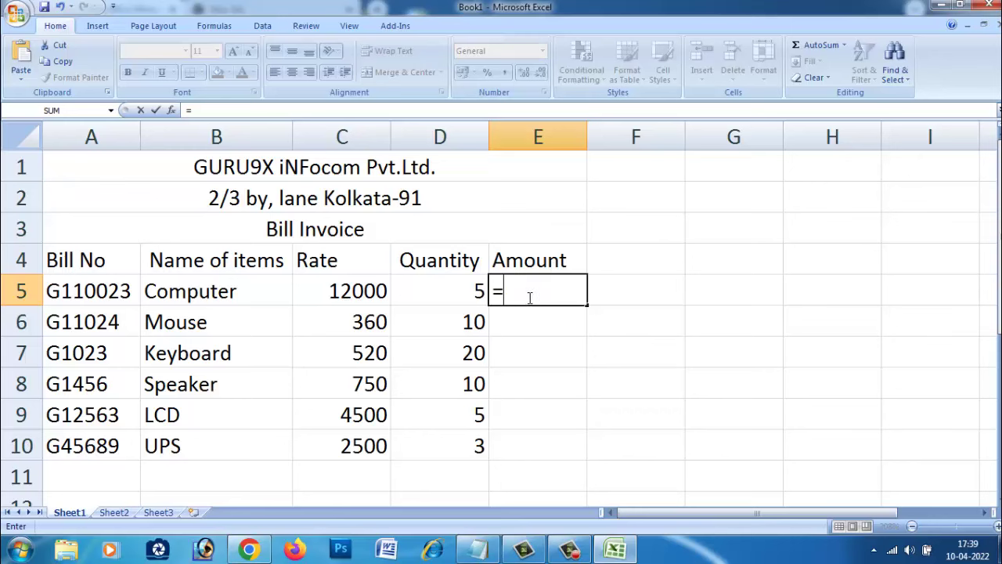
click(347, 292)
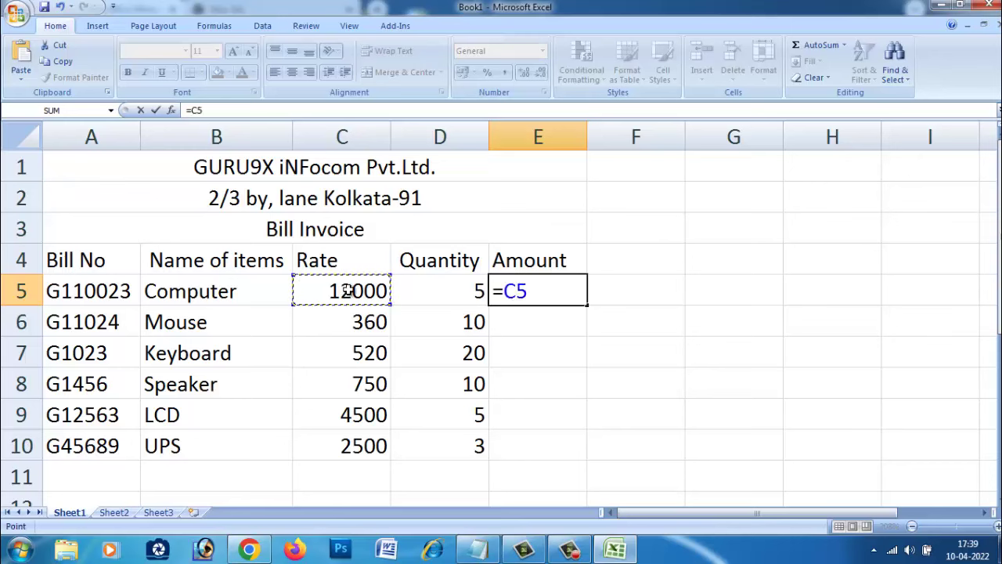
text(*)
click(481, 295)
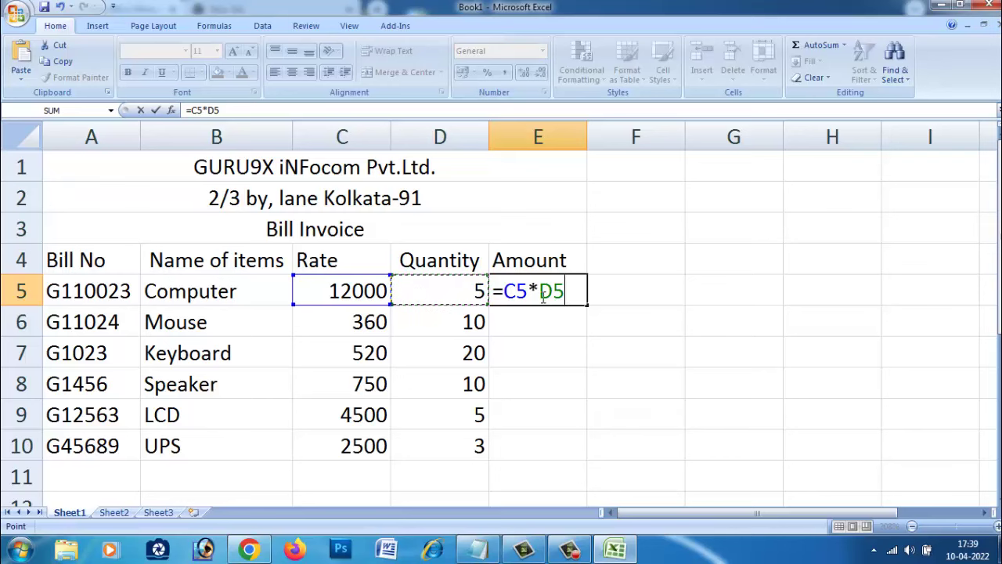
key(Return)
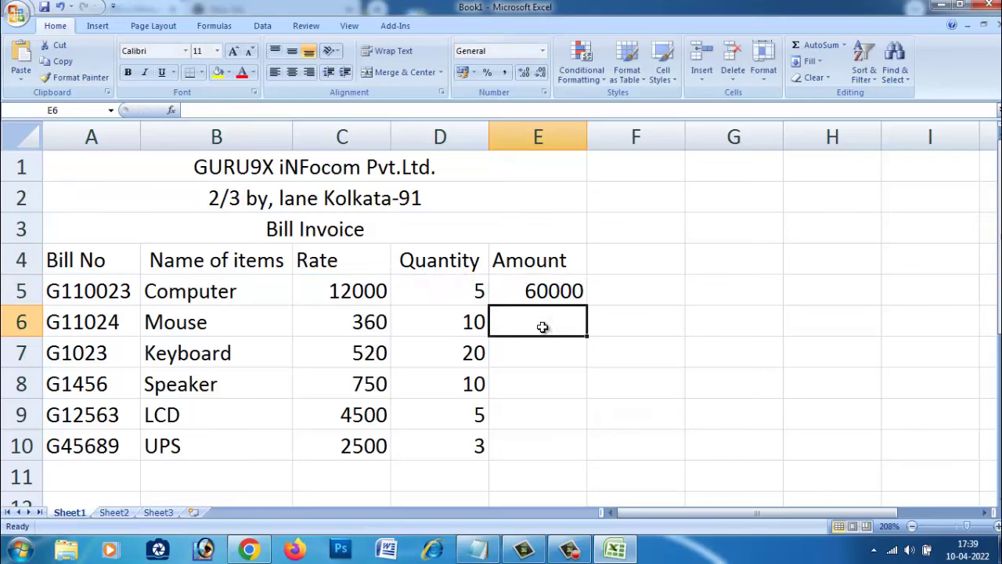
click(562, 292)
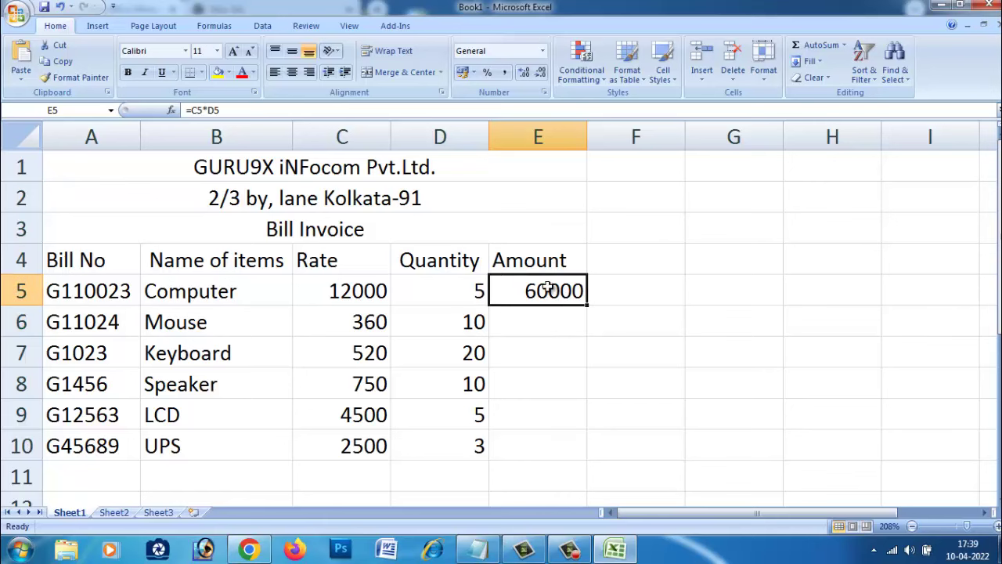
click(537, 313)
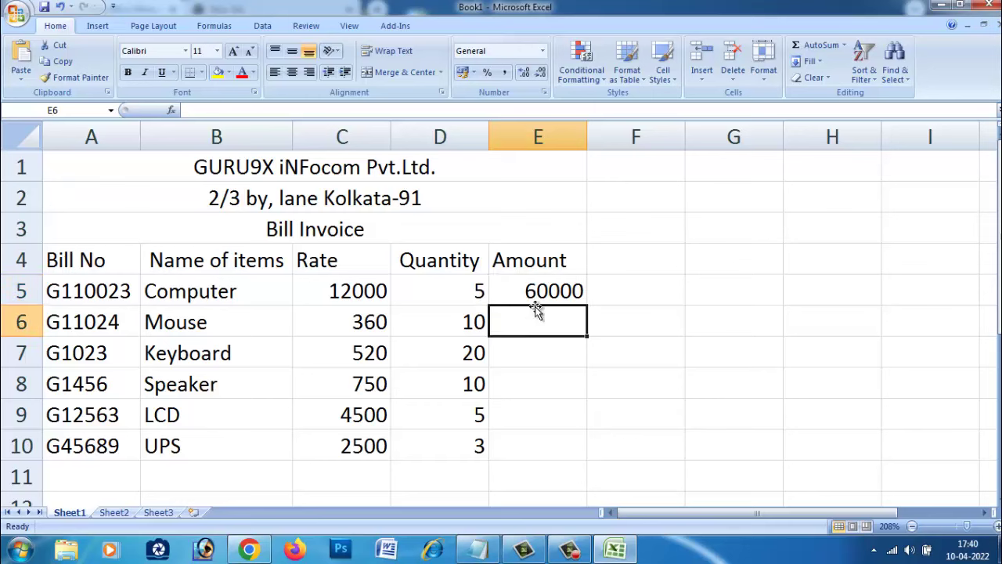
click(529, 290)
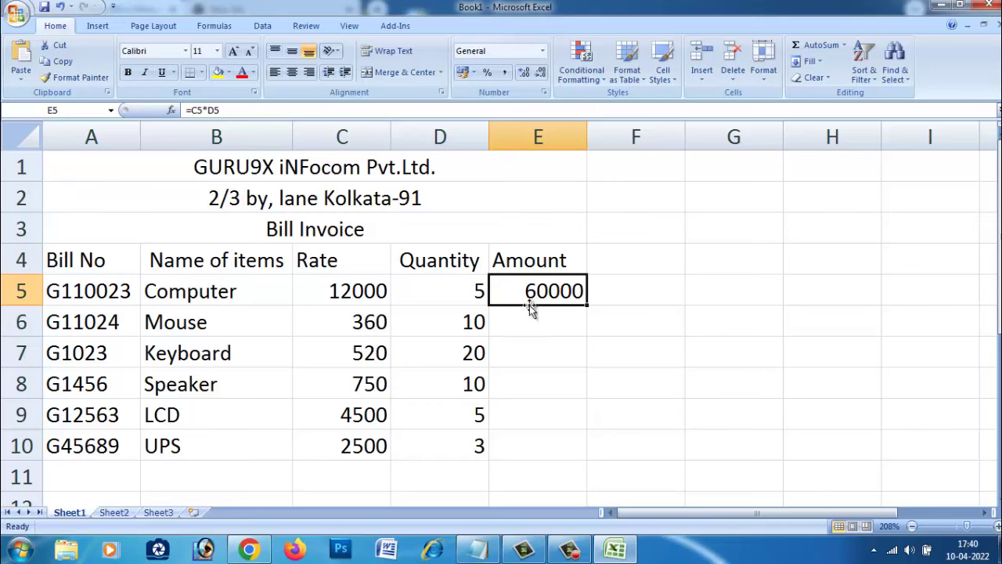
click(522, 330)
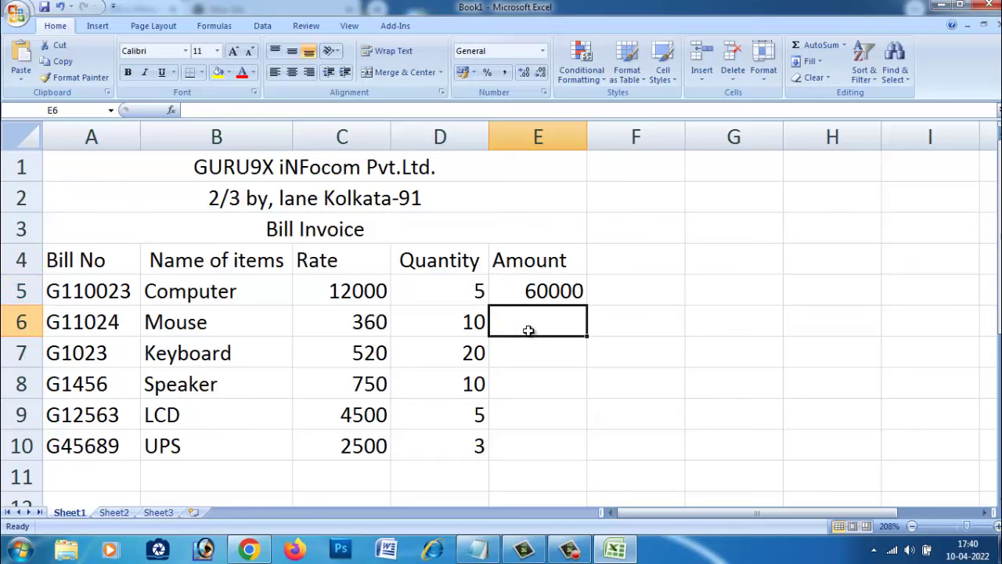
text(=)
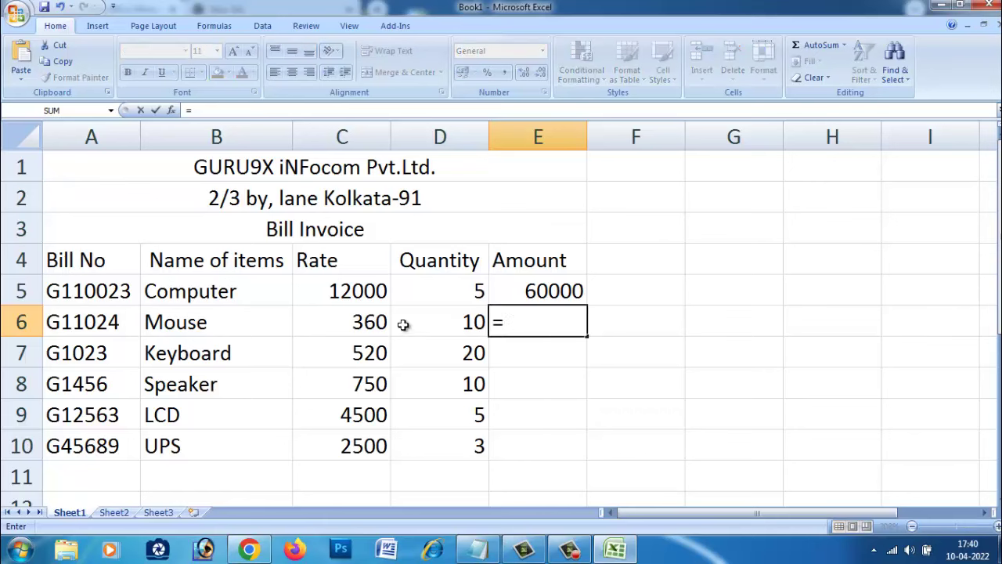
click(357, 322)
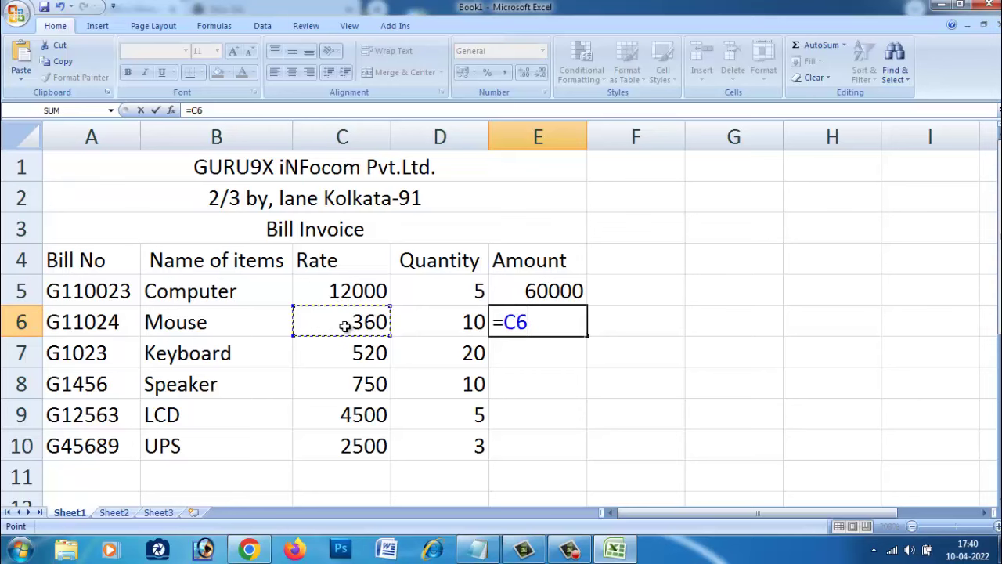
text(*)
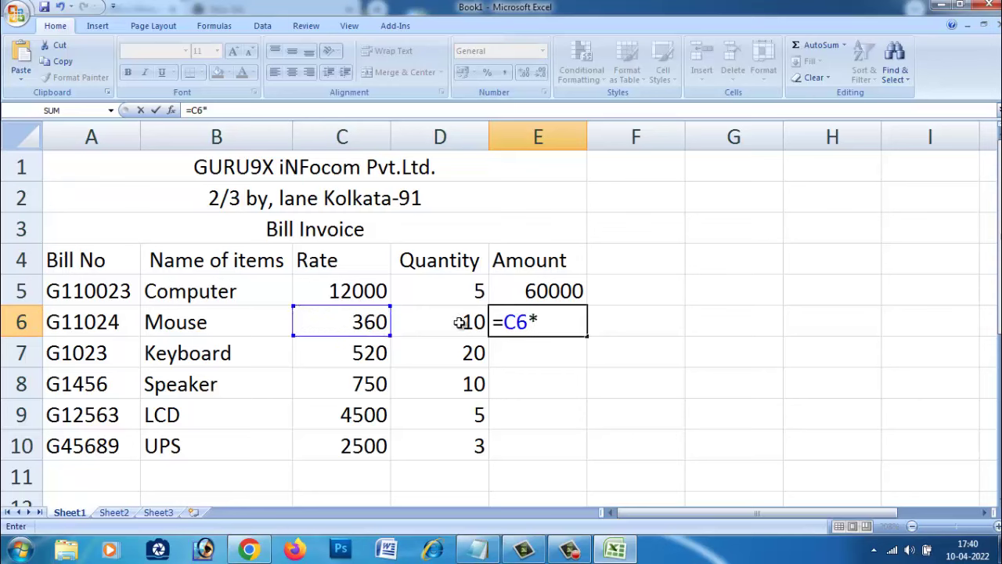
click(460, 323)
key(Return)
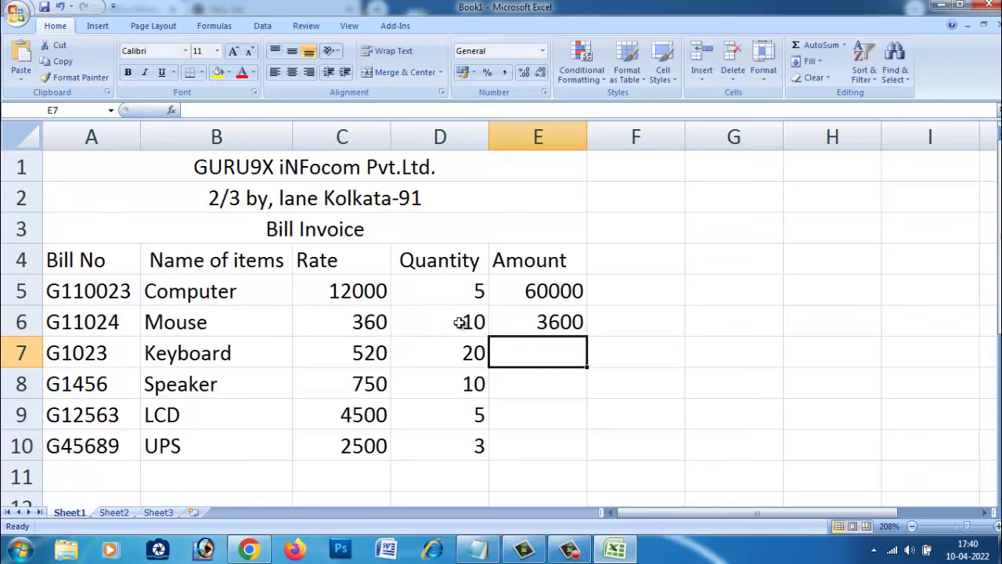
click(563, 325)
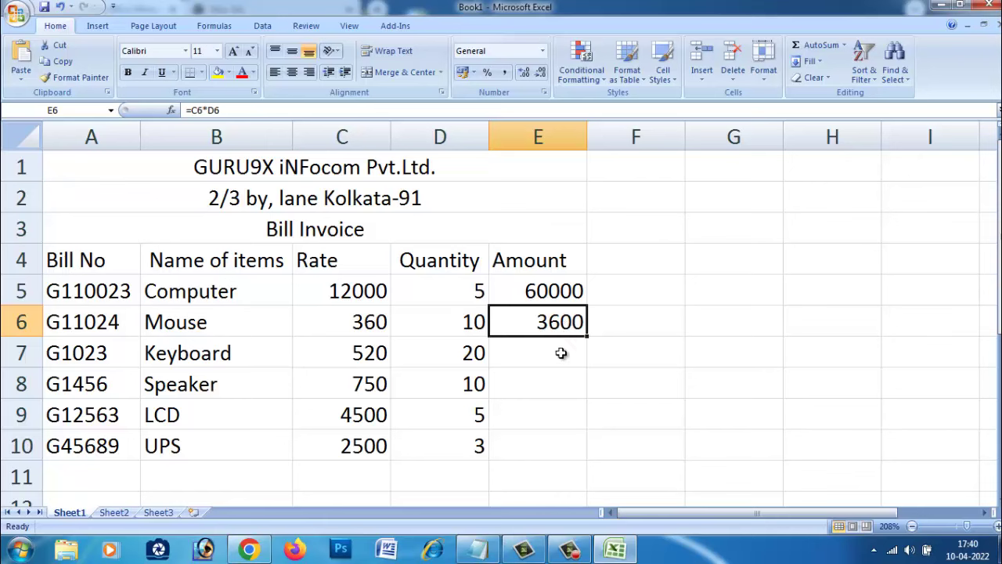
click(559, 352)
click(533, 391)
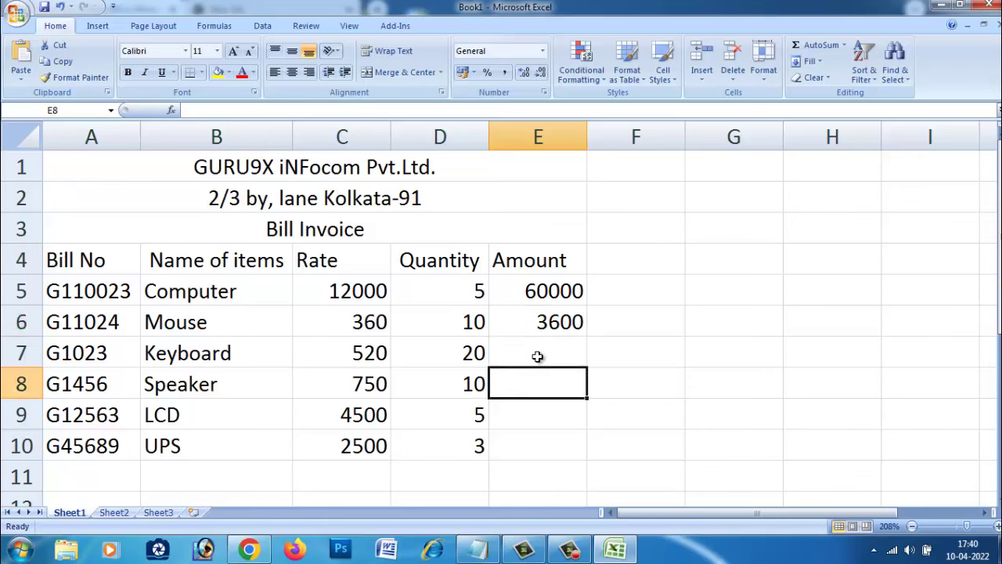
click(538, 356)
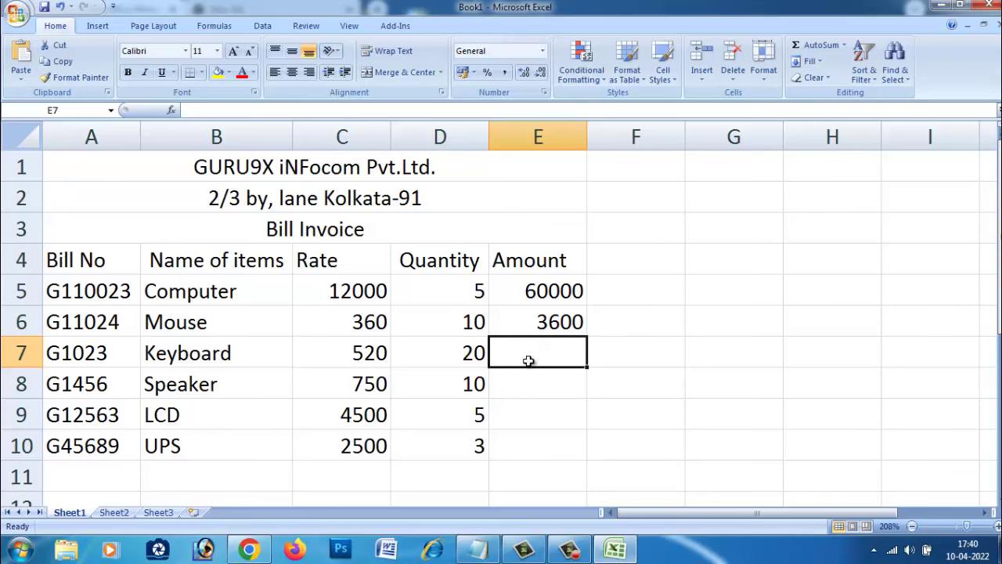
click(541, 321)
double_click(538, 321)
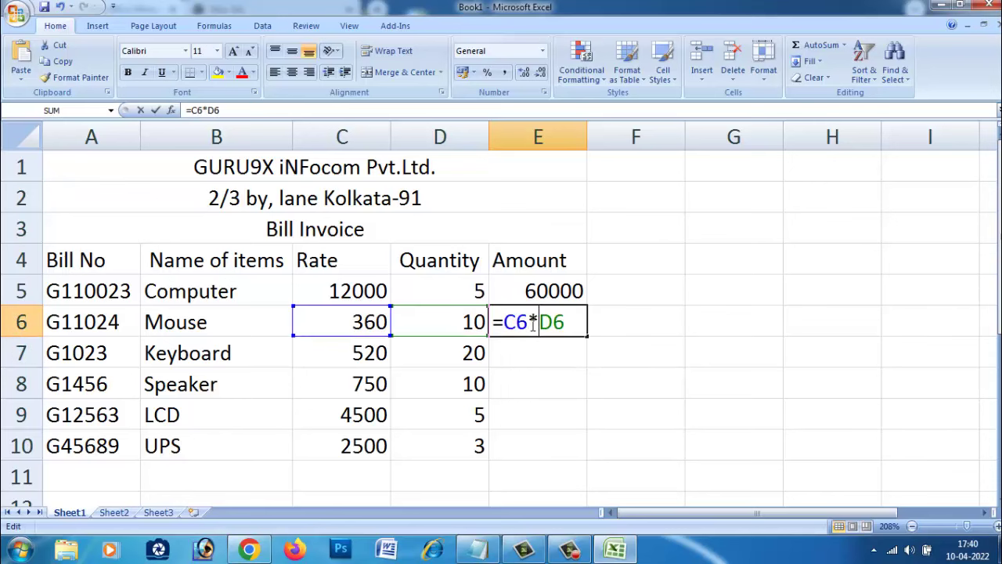
drag(568, 322, 493, 322)
key(Delete)
key(Return)
key(Return)
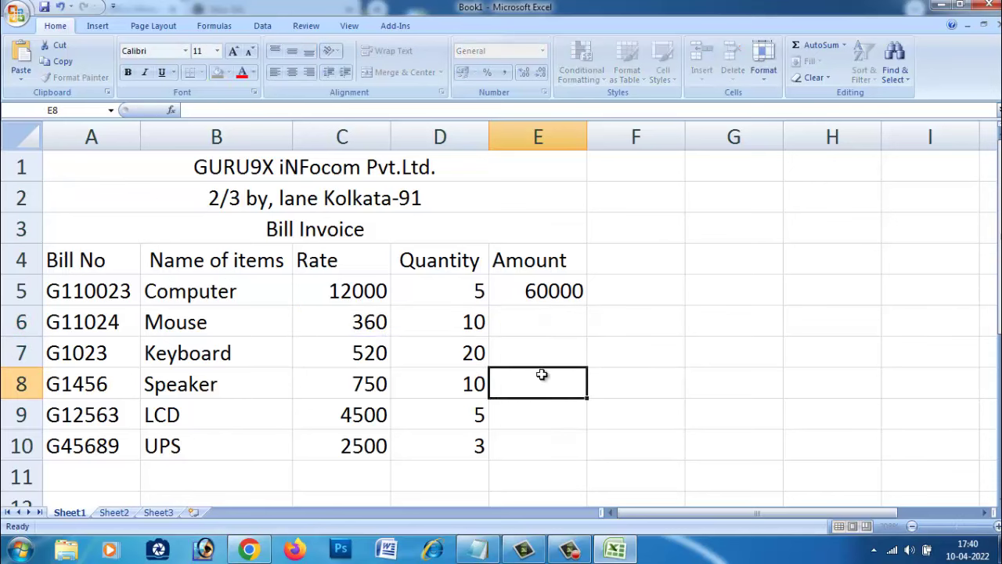
click(546, 291)
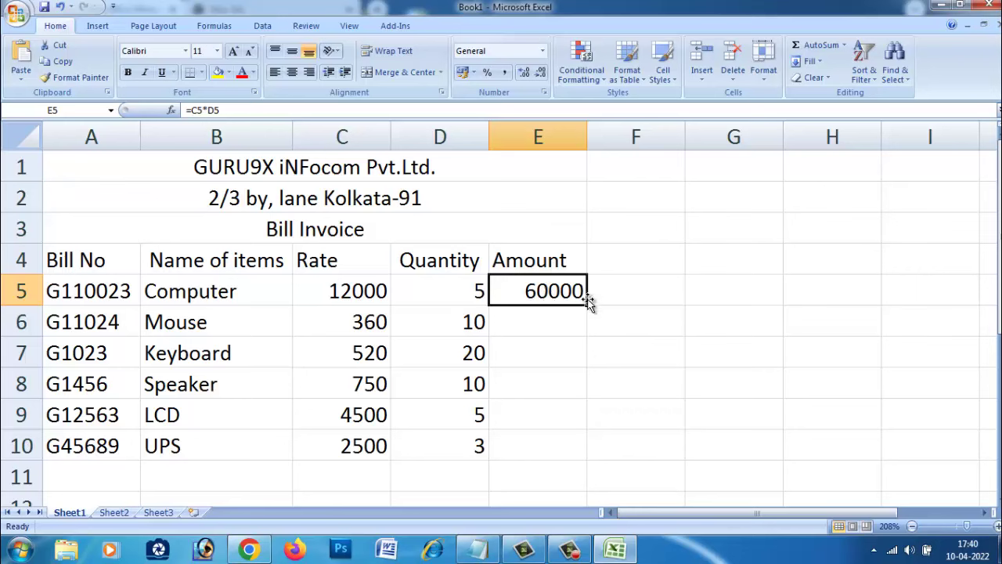
Fill E5's formula down to E10, giving amounts 3600, 10400, 7500, 22500 and 7500
drag(586, 305, 595, 449)
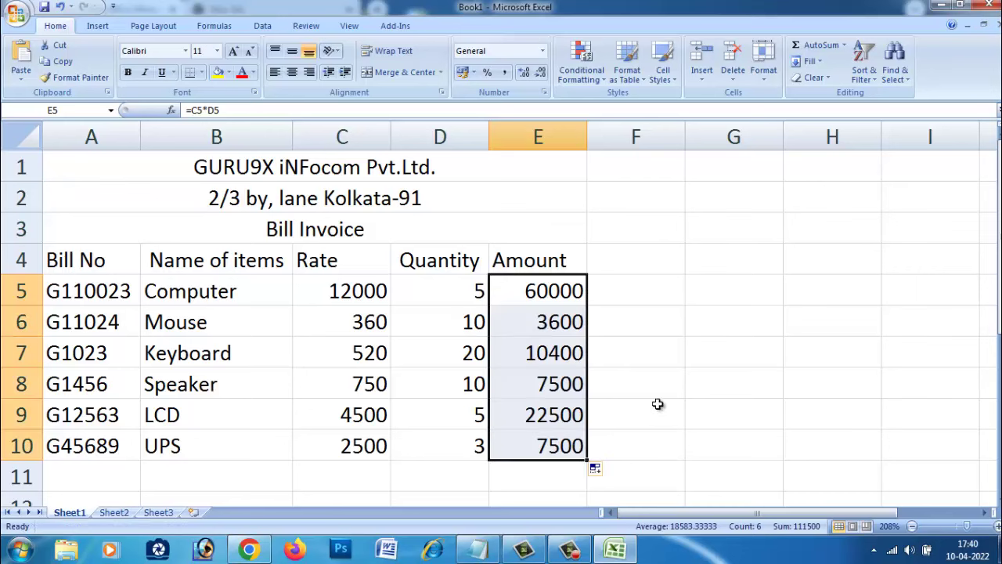
scroll(656, 406, down, 1)
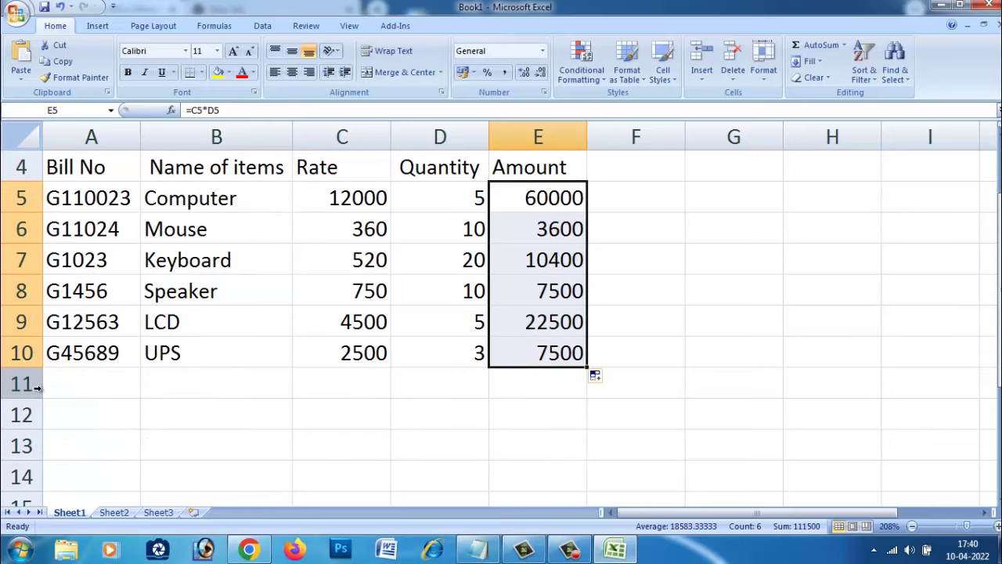
click(518, 388)
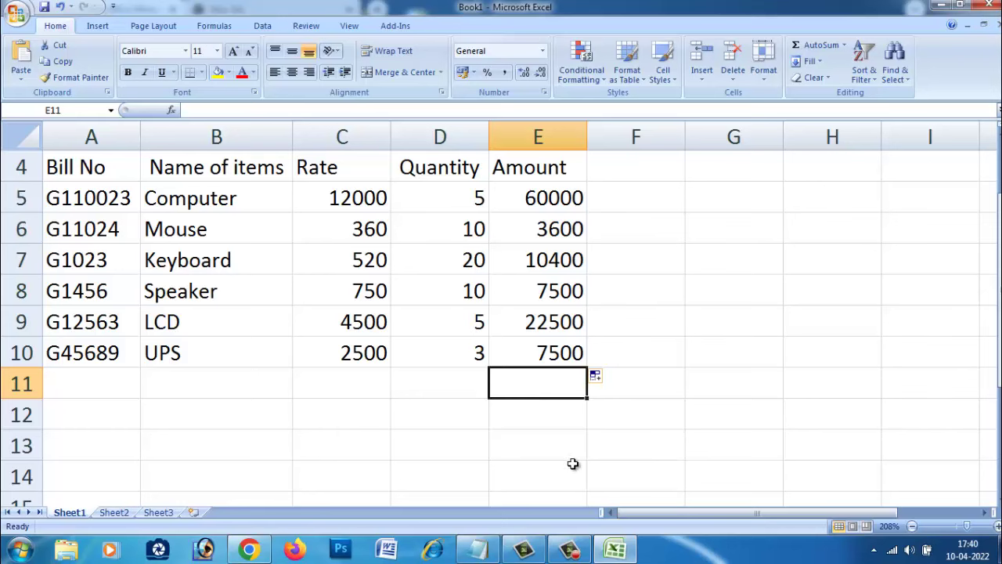
Move the Toatl and Gst18% labels from Notepad into D11:D12
click(477, 550)
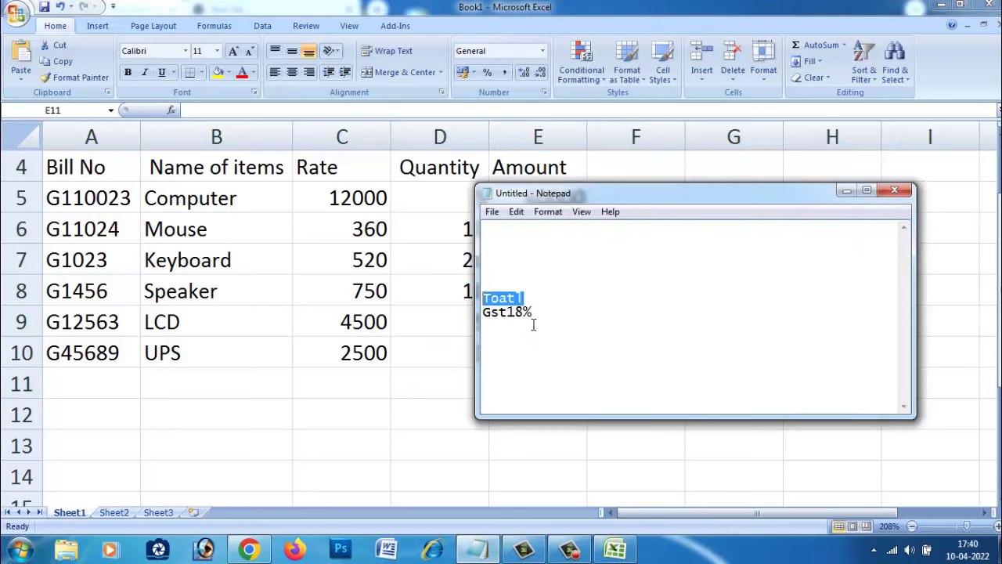
key(ctrl+a)
key(ctrl+x)
key(alt+Tab)
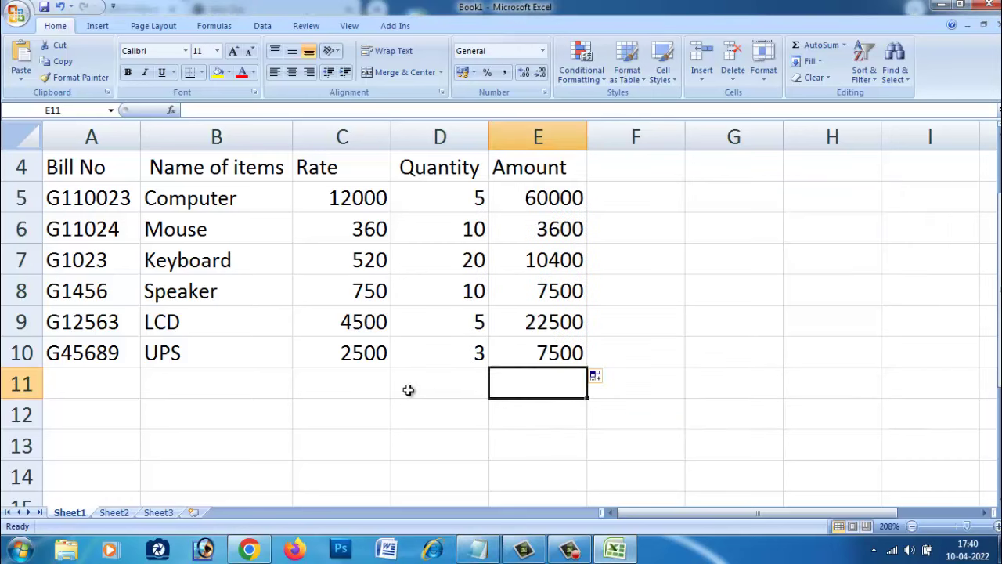
drag(444, 388, 450, 413)
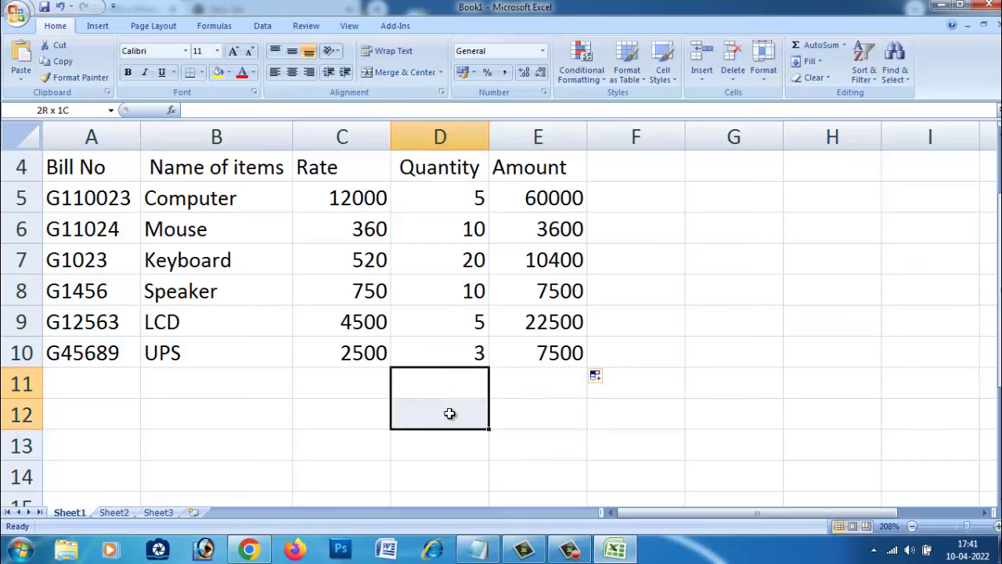
key(ctrl+v)
click(459, 440)
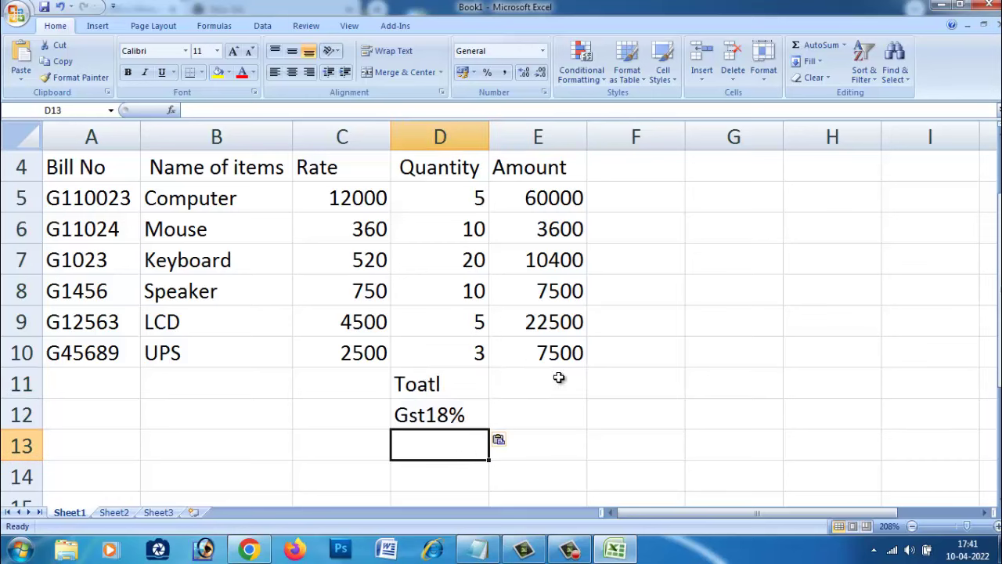
AutoSum the amounts E5:E10 into E11, giving 111500
click(535, 387)
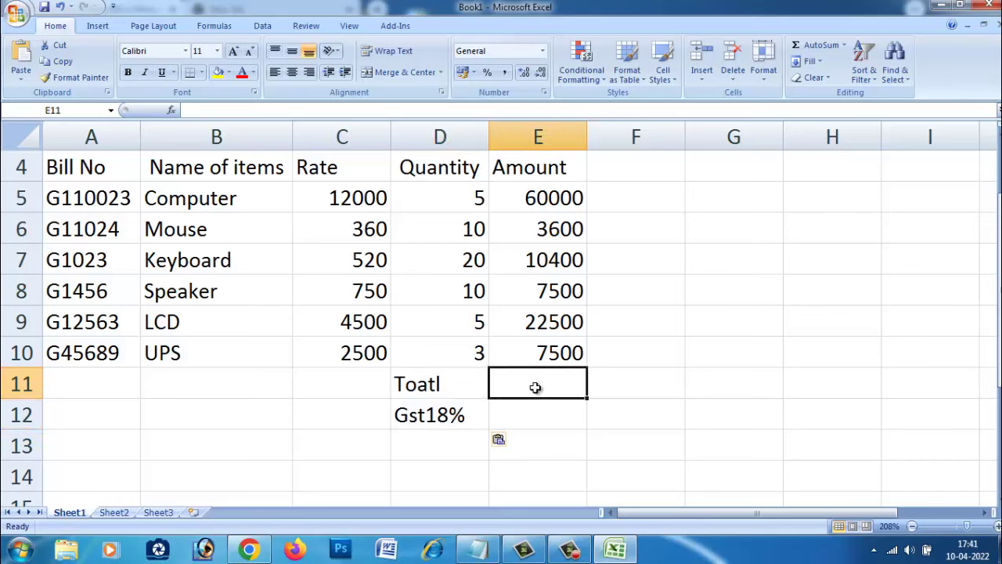
drag(558, 198, 555, 379)
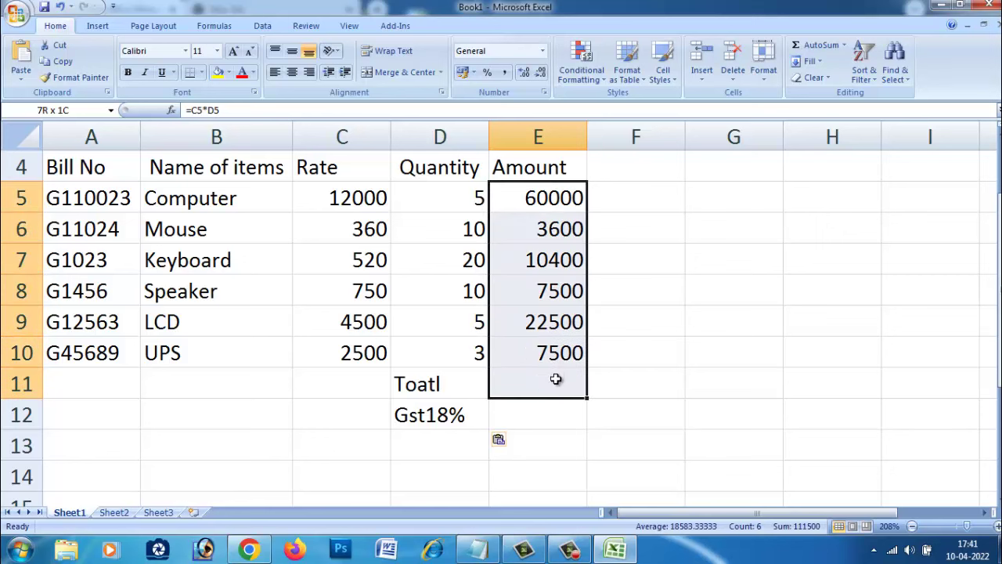
drag(552, 196, 551, 378)
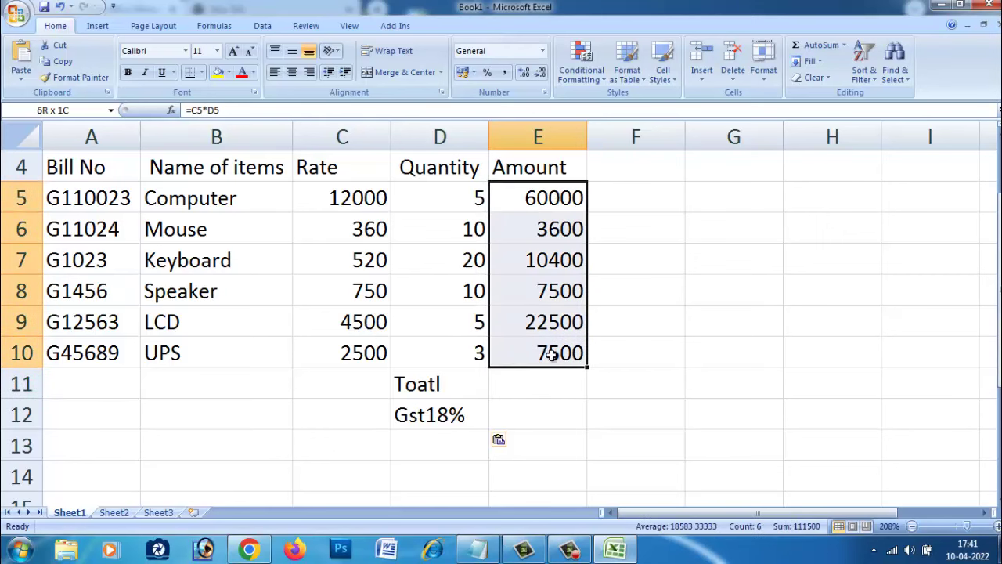
click(821, 44)
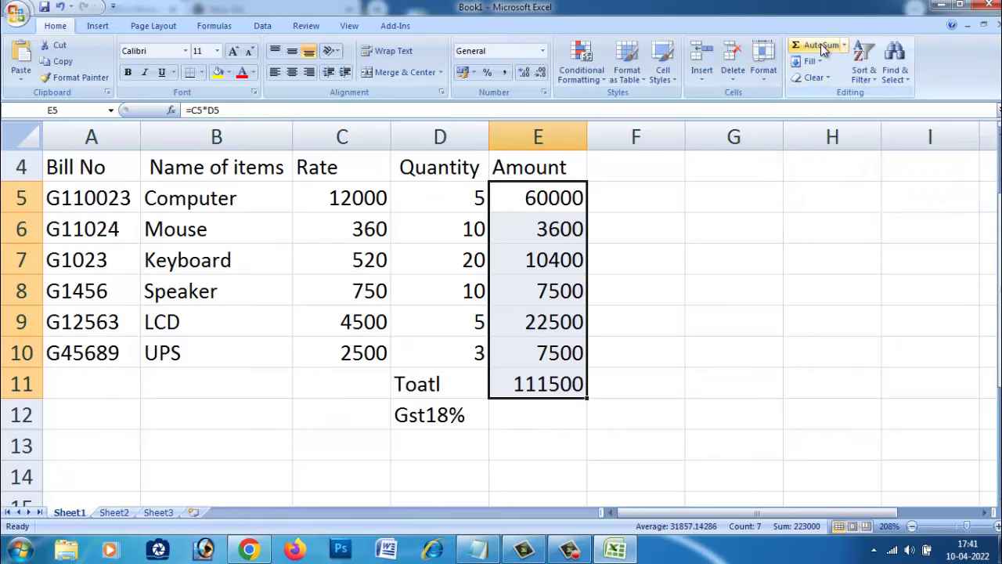
click(548, 409)
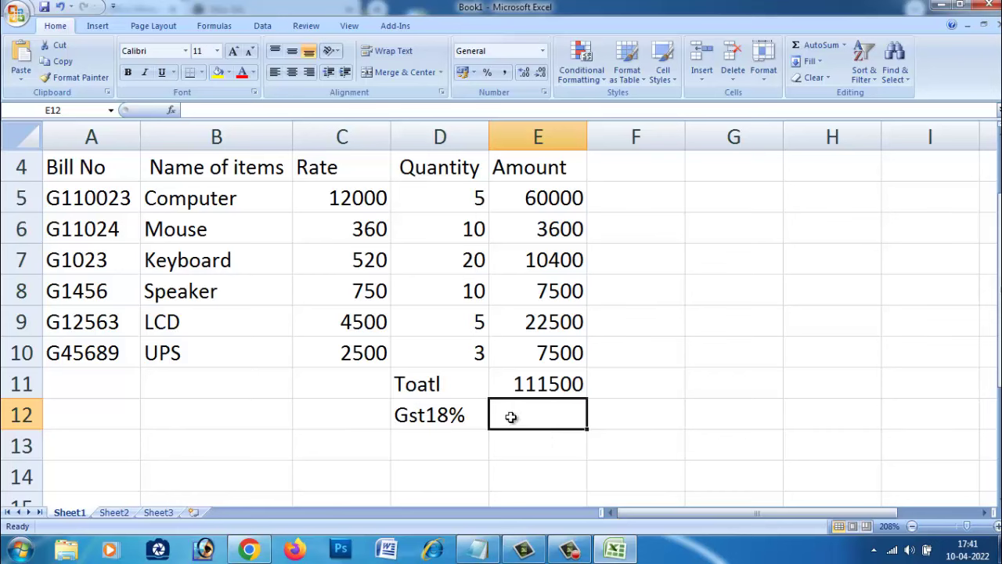
Enter =E11*18/100 in E12 to get a GST of 20070
click(526, 384)
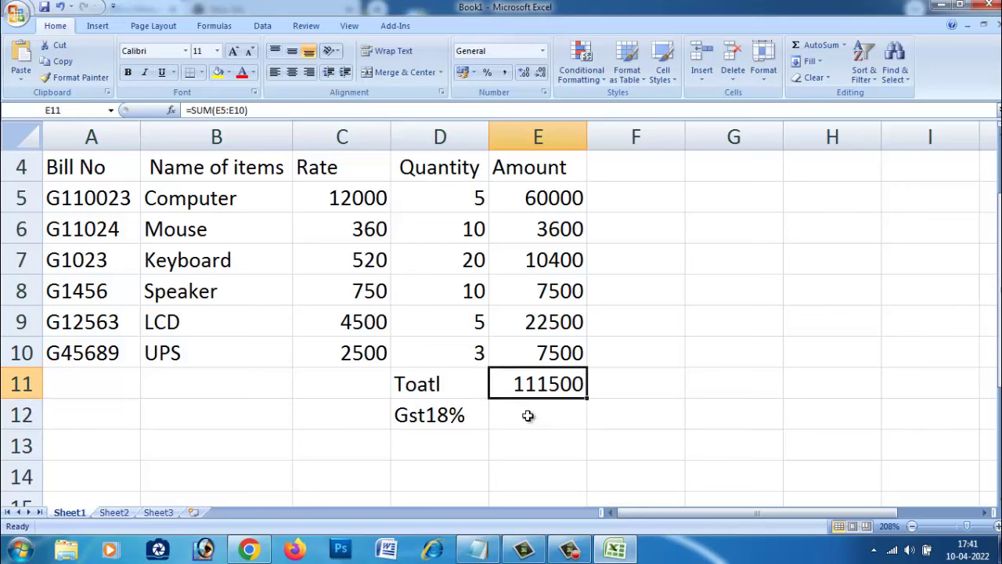
click(528, 416)
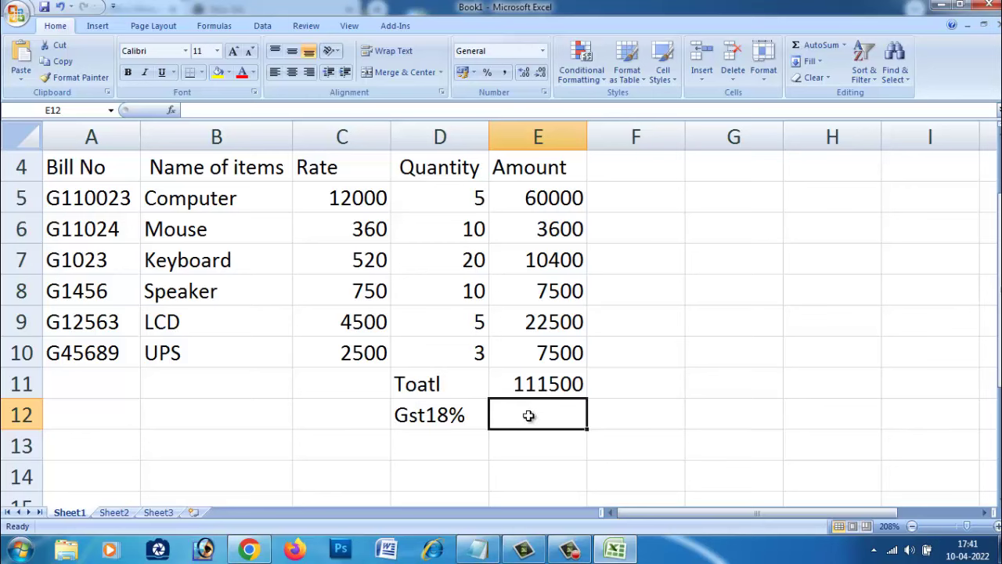
text(=)
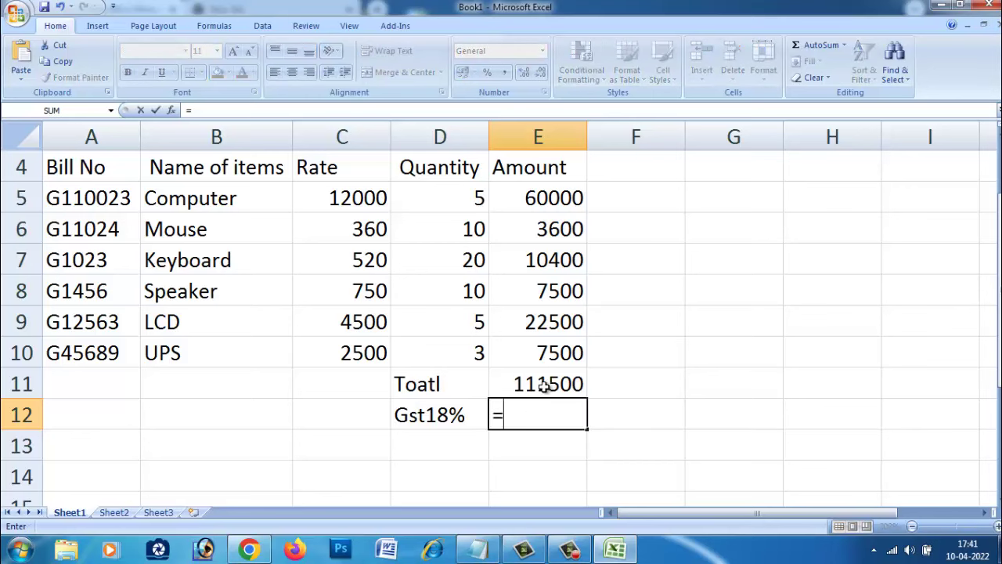
click(546, 386)
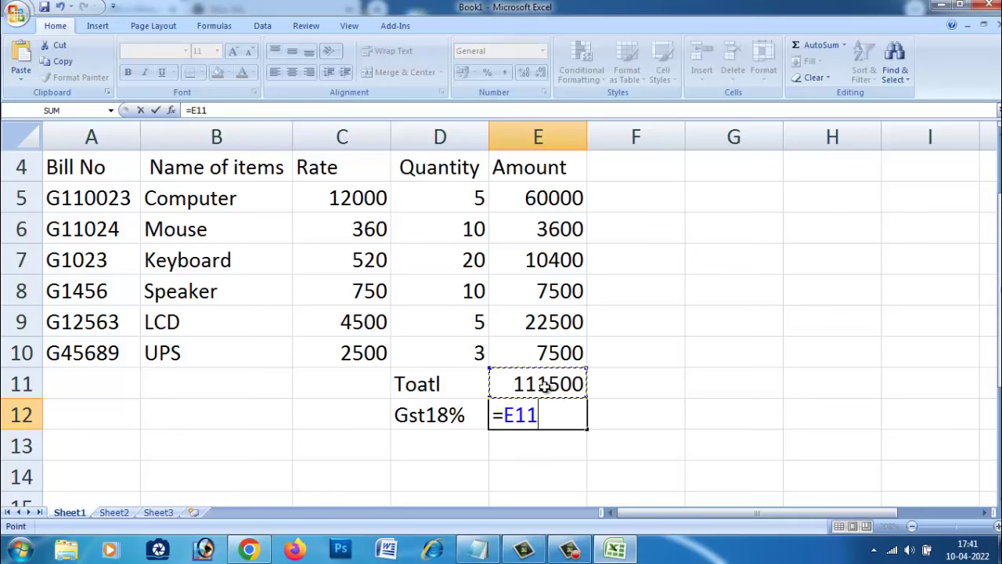
text(*)
text(18)
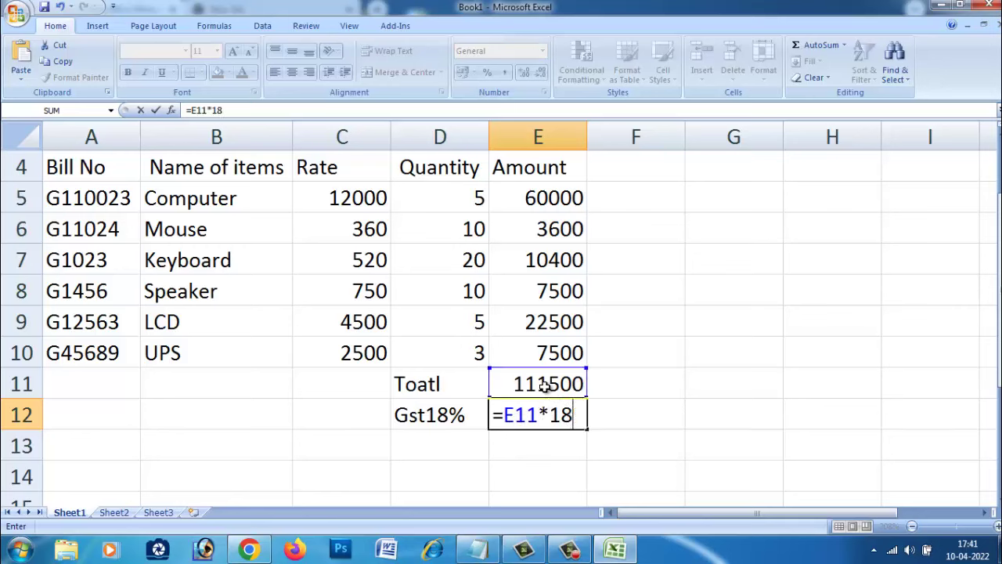
text(/10)
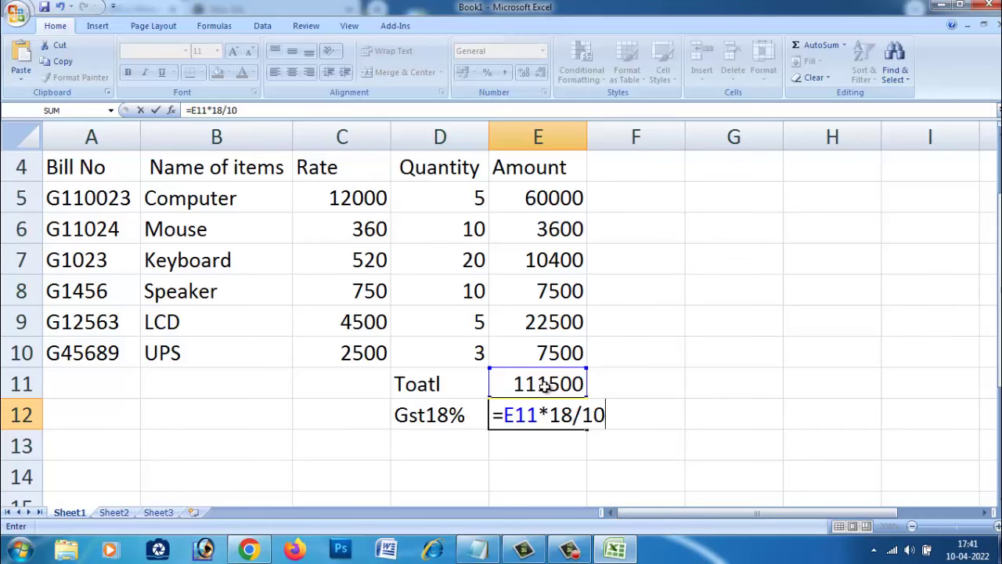
text(0)
key(Return)
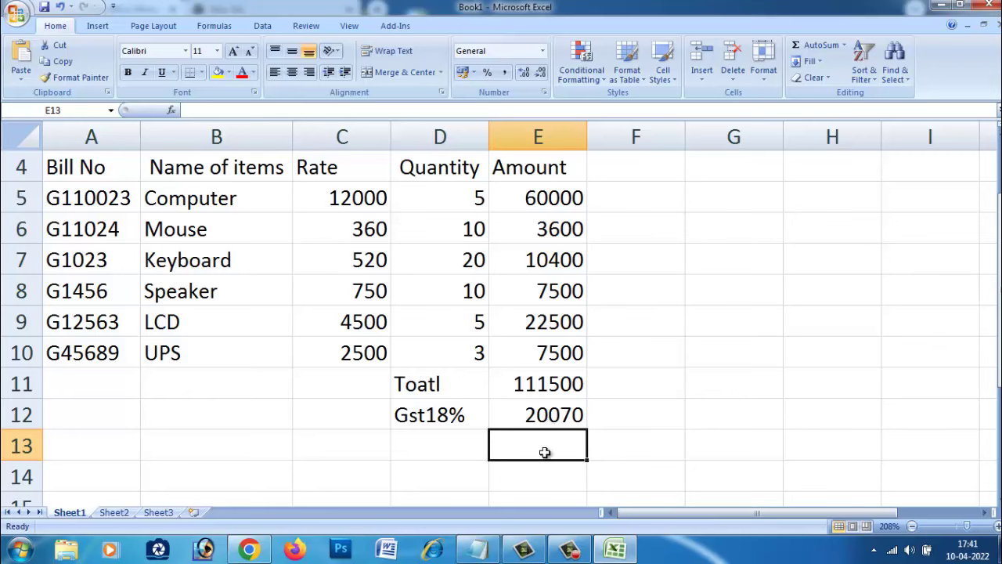
key(Up)
key(Right)
click(510, 418)
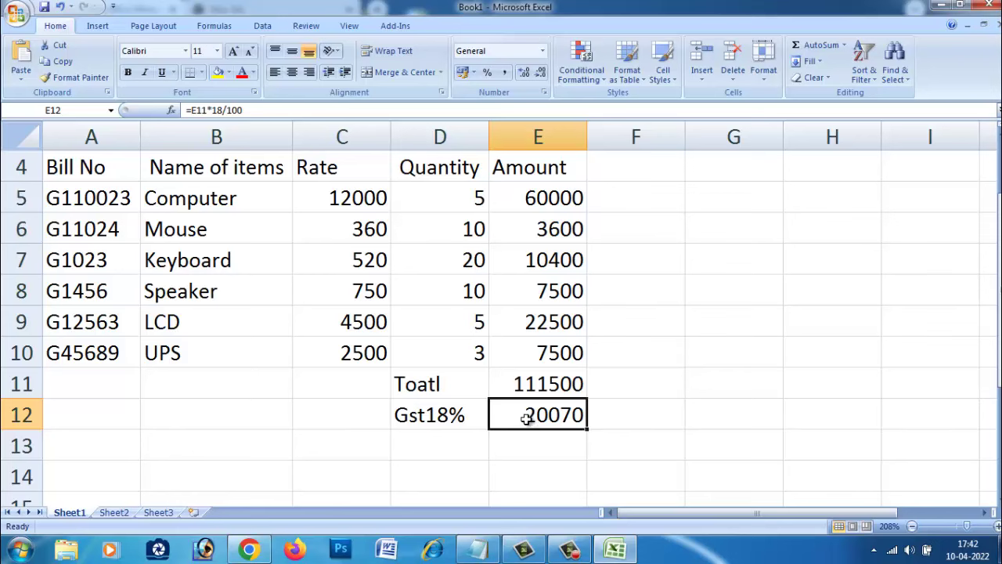
Enter the label 'GR Total' in D13 below Gst18%, fixing the misplaced 'GR'
click(509, 448)
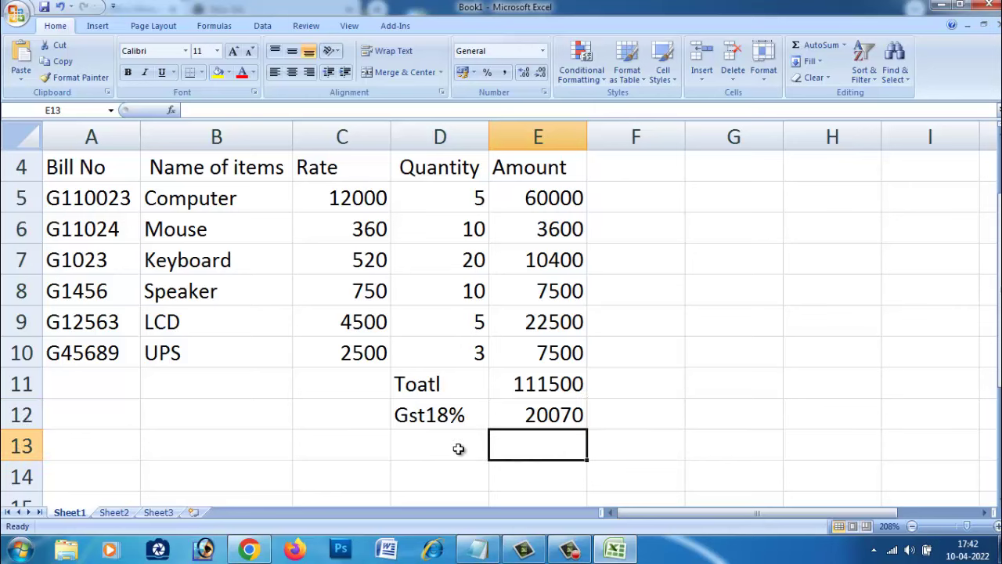
double_click(459, 449)
text(T)
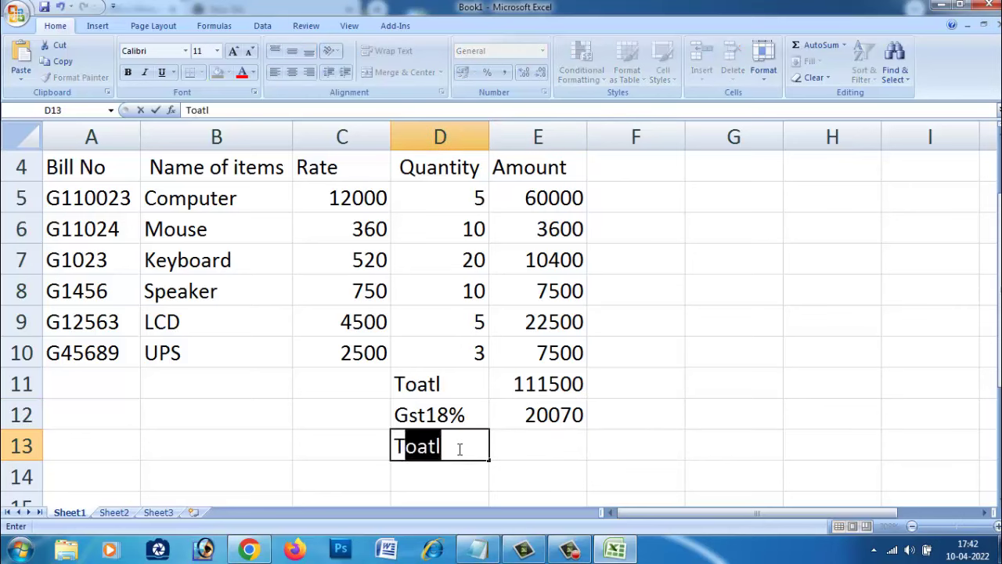
text(otal)
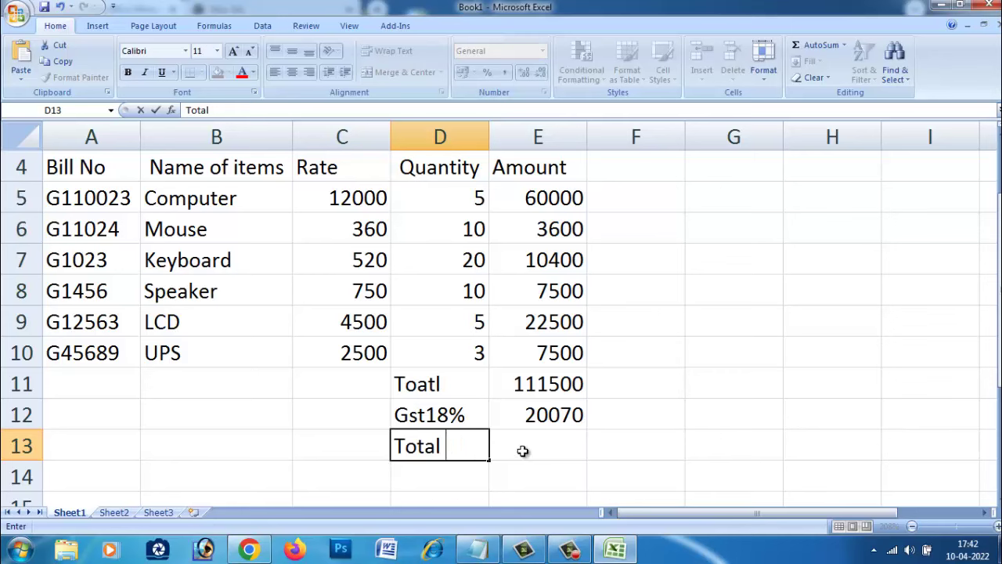
text(GR)
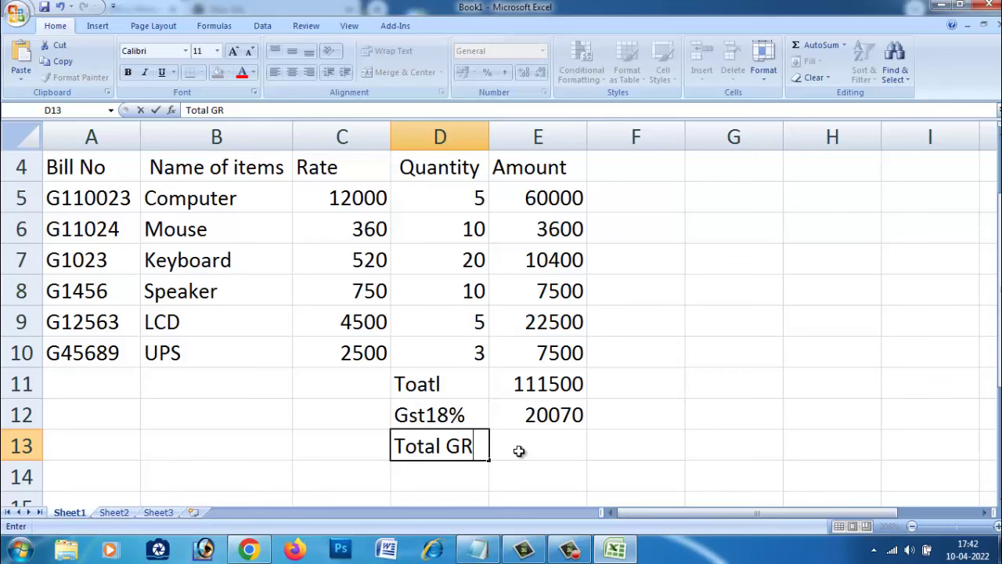
double_click(457, 452)
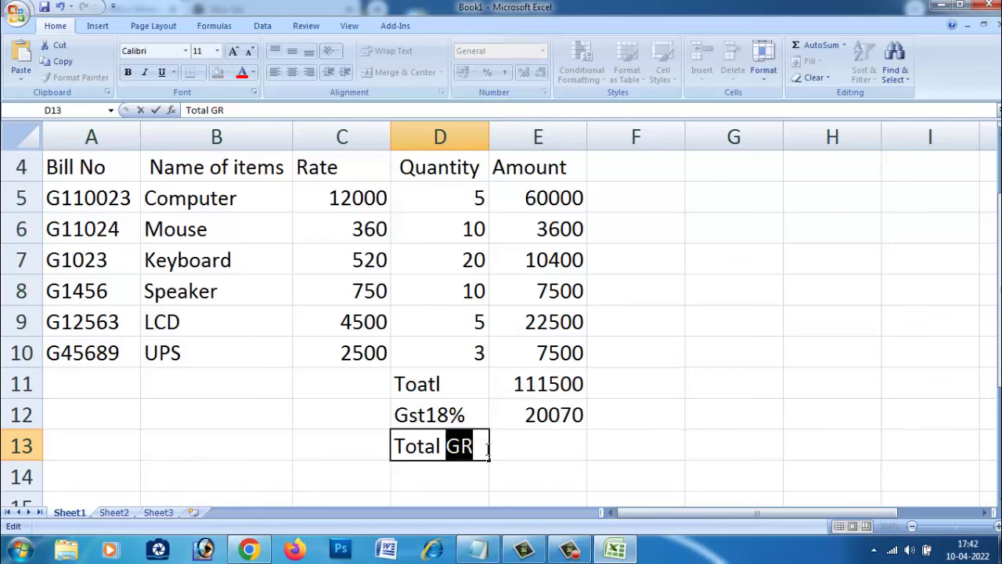
key(BackSpace)
text(GR)
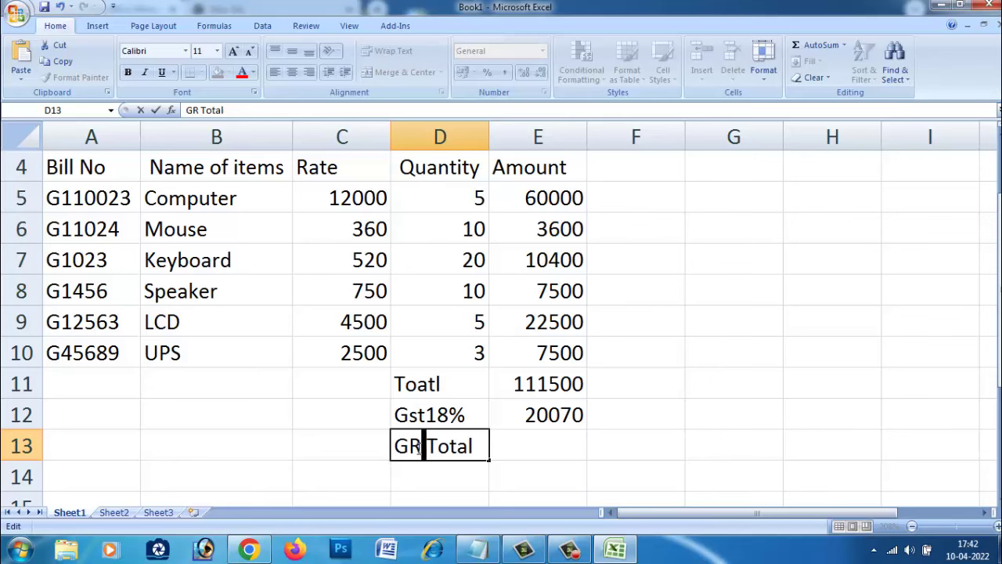
drag(426, 447, 420, 448)
click(538, 450)
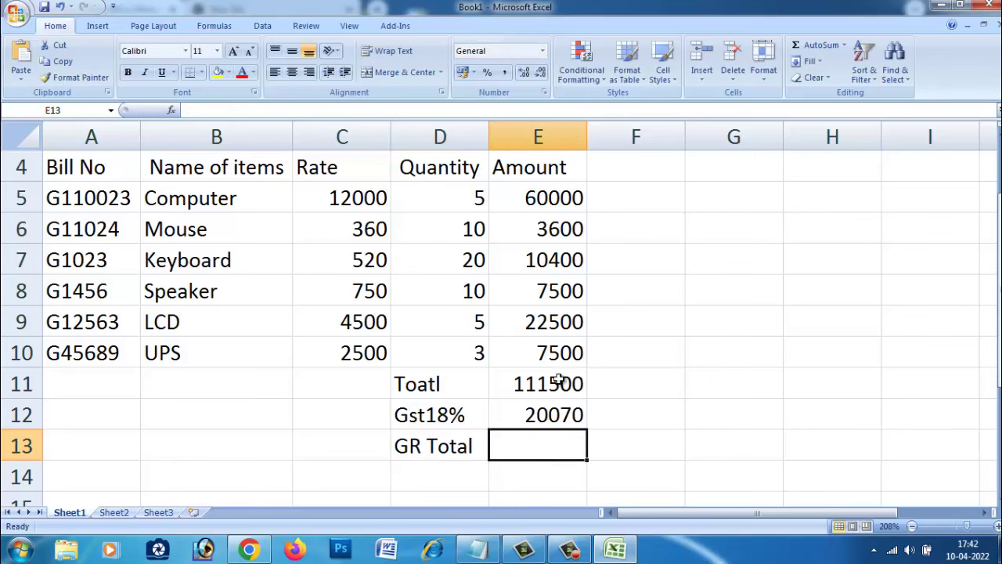
AutoSum E11:E12 into E13 to get the grand total of 131570
drag(555, 382, 552, 448)
drag(552, 382, 545, 442)
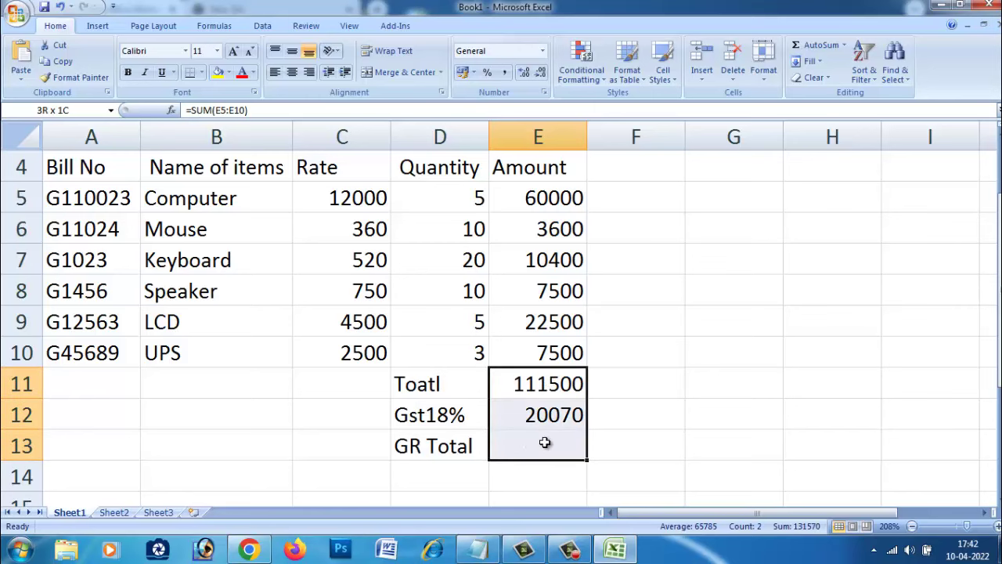
click(819, 48)
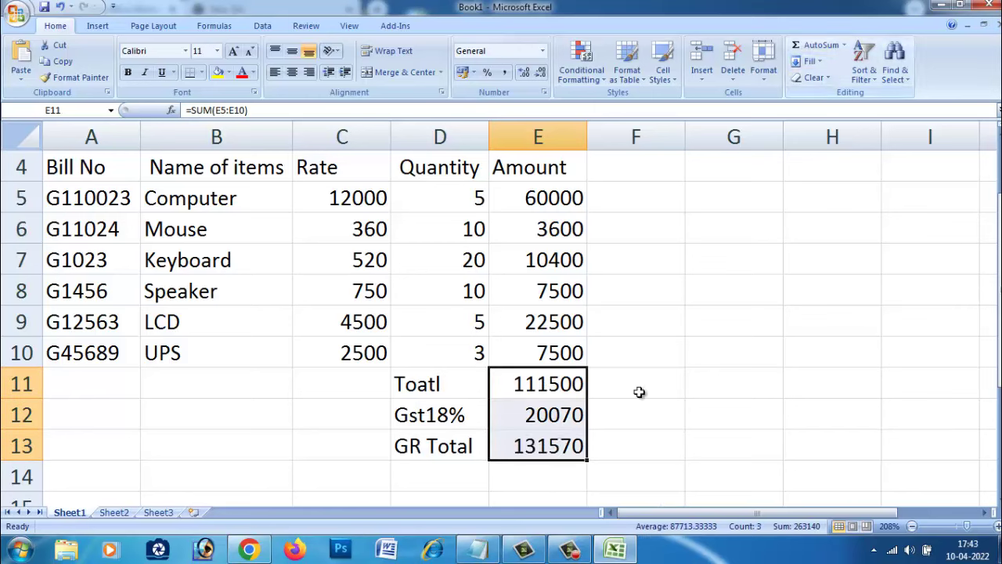
click(534, 460)
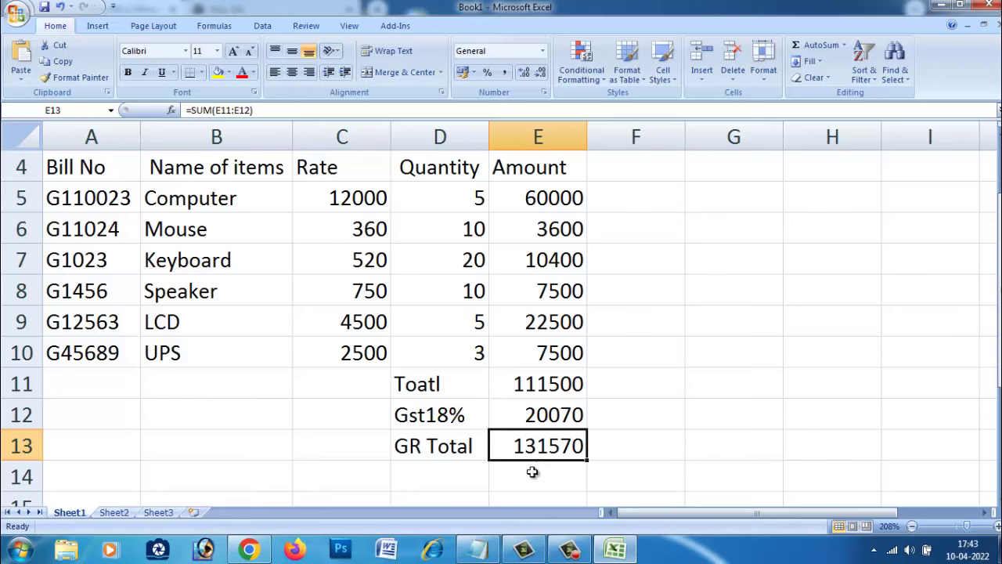
Check the GST formula in E12, the Gst18% label in D12 and the E13 sum
click(525, 480)
scroll(528, 459, down, 1)
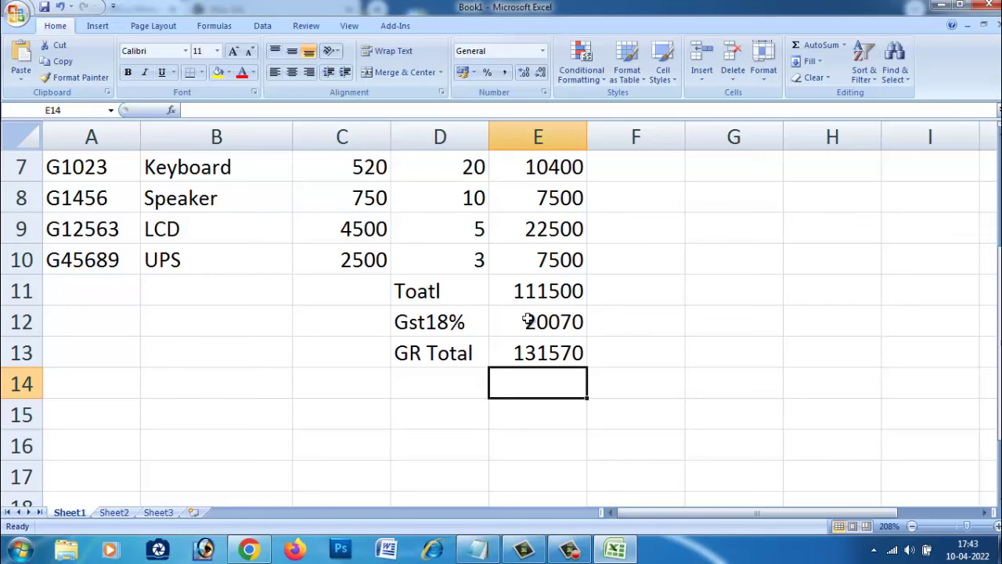
click(562, 323)
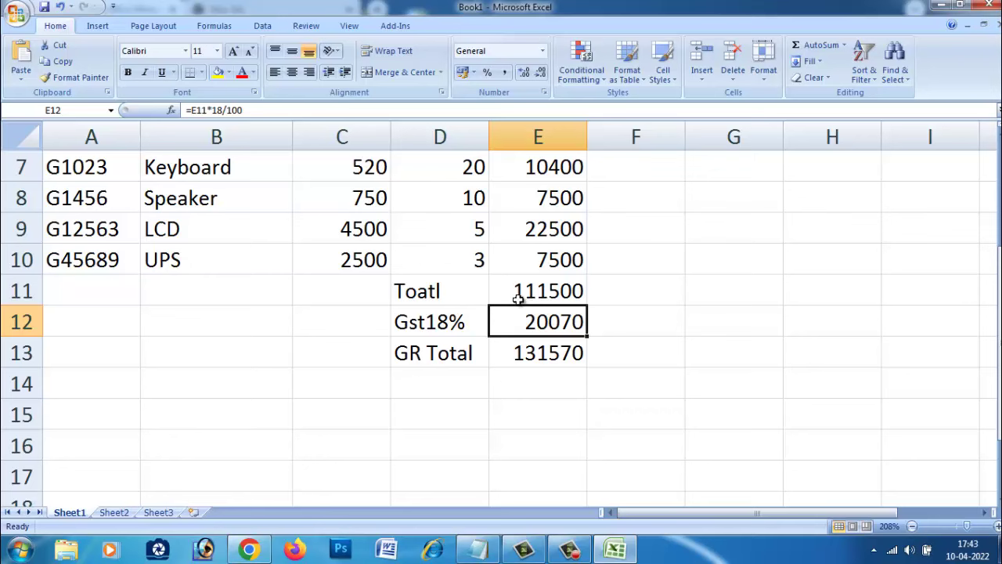
click(530, 377)
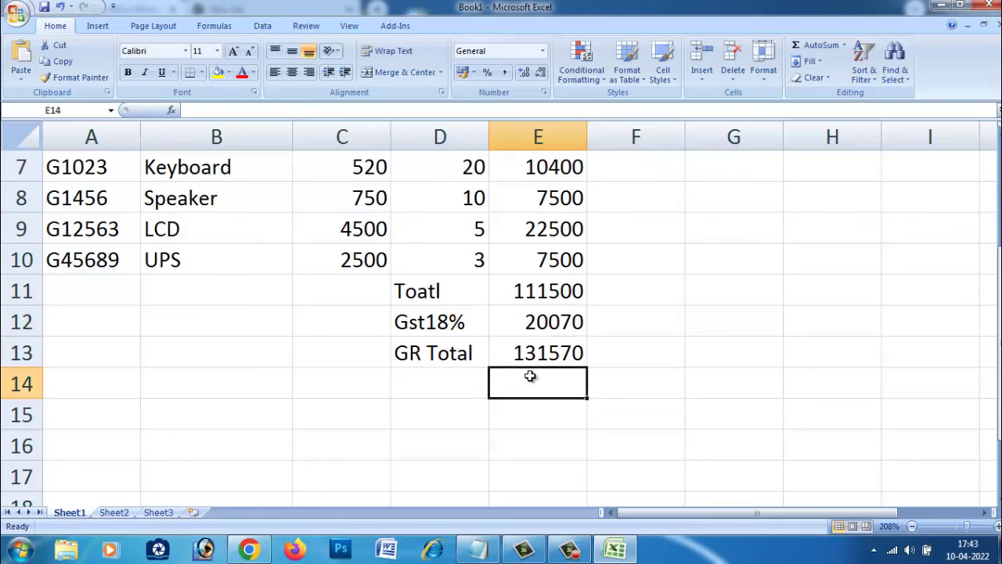
click(514, 322)
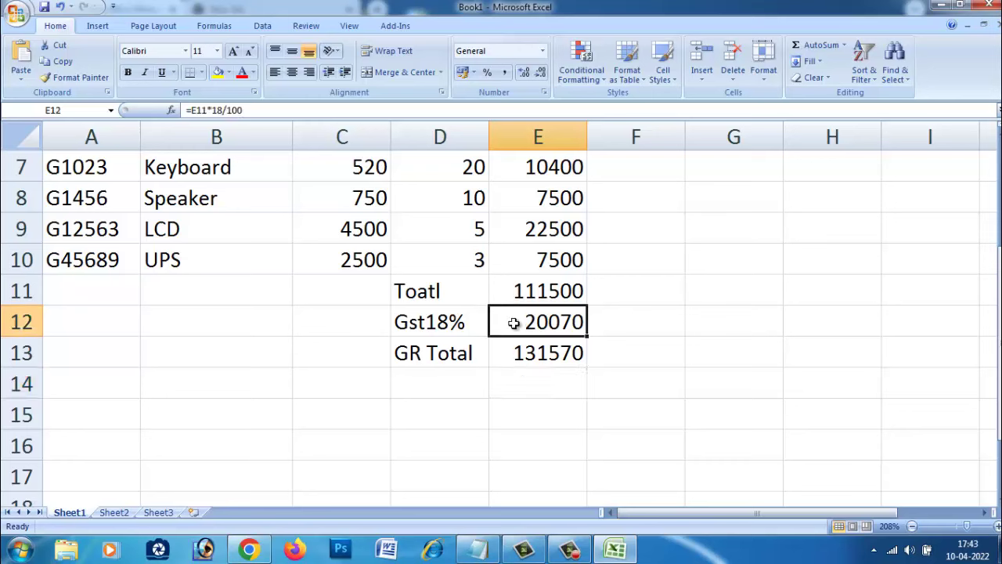
click(450, 329)
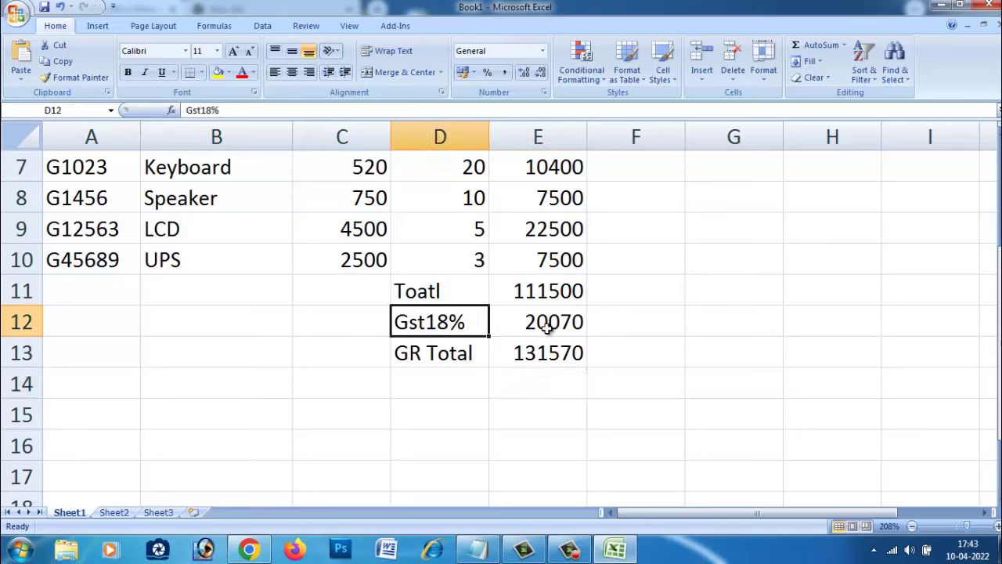
click(553, 357)
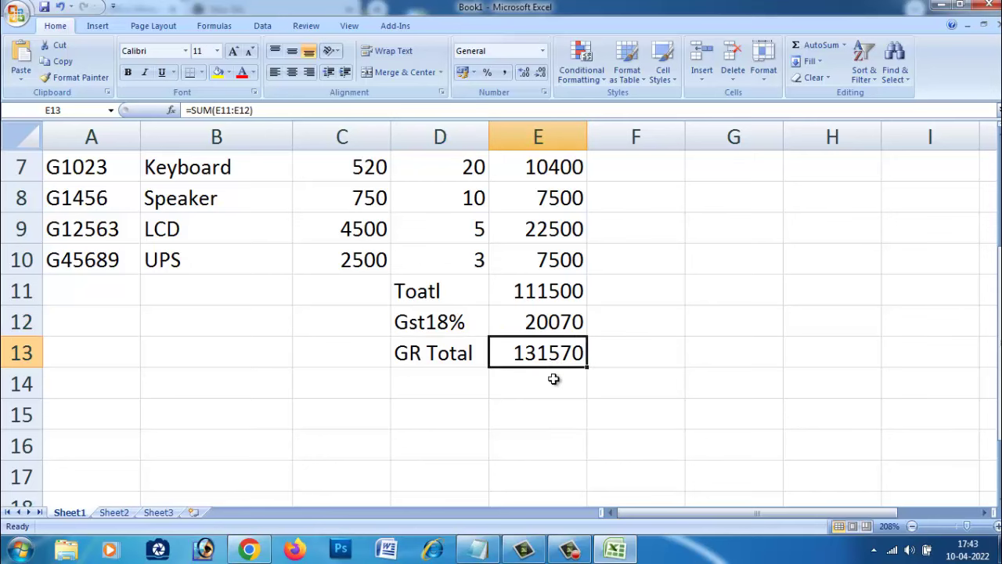
scroll(552, 378, up, 2)
Apply All Borders to the invoice range A1:E10
drag(79, 166, 517, 531)
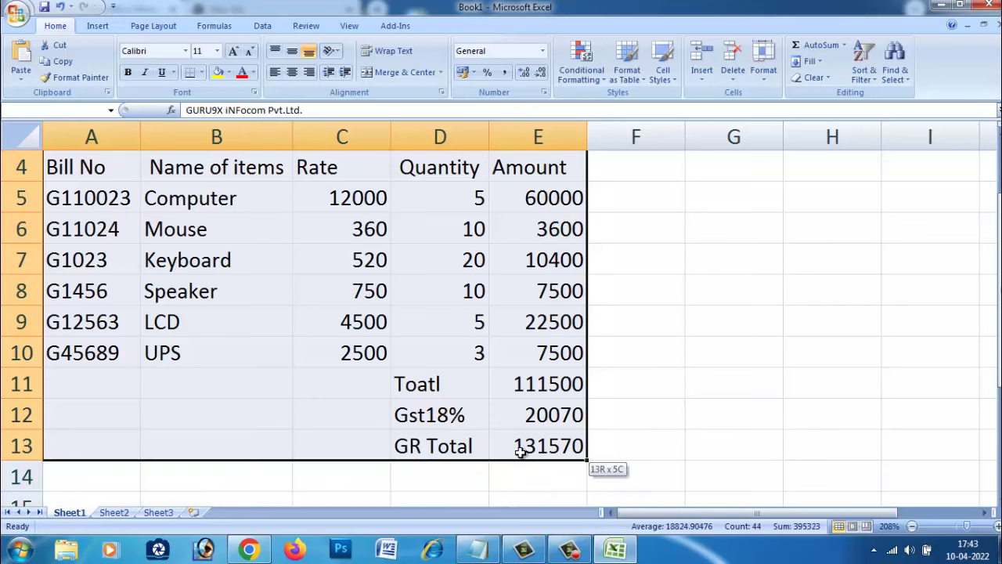
drag(516, 451, 522, 355)
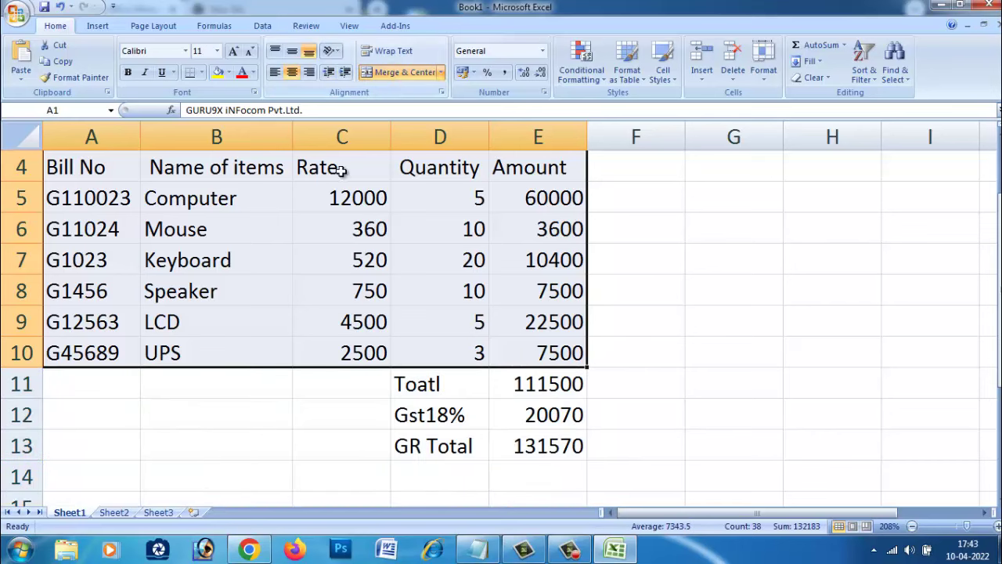
click(101, 27)
click(152, 27)
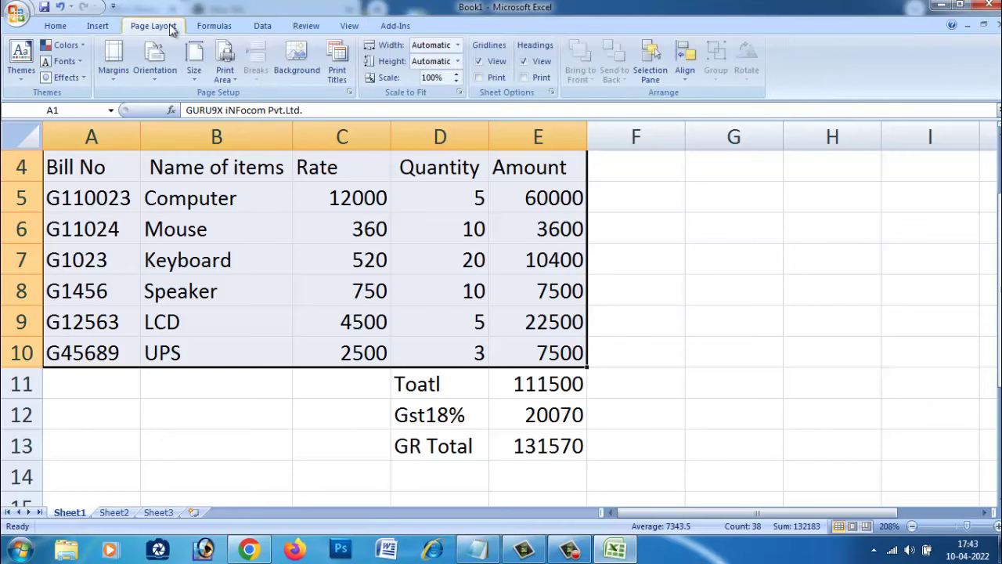
click(54, 27)
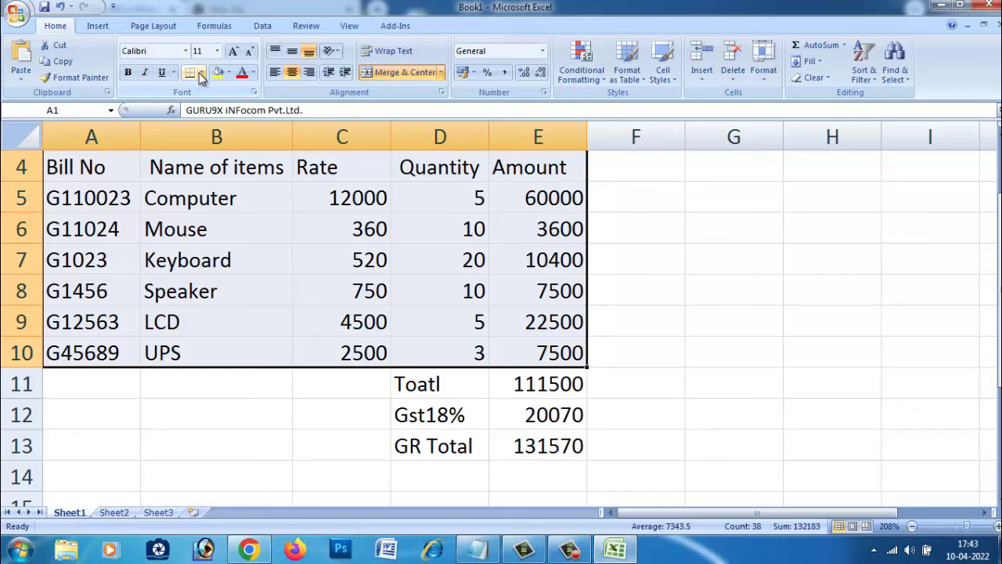
click(201, 73)
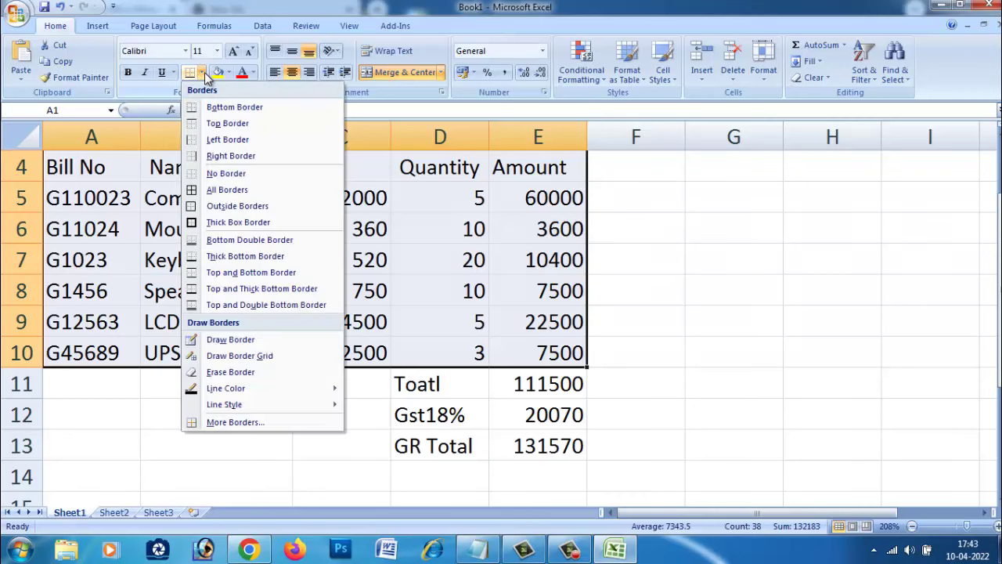
click(227, 190)
scroll(227, 235, up, 1)
click(426, 384)
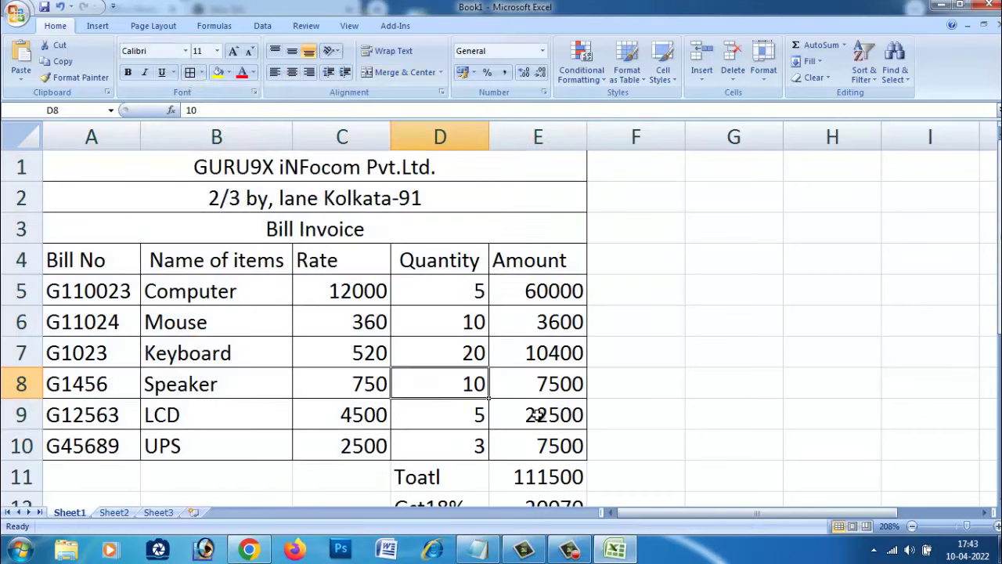
scroll(438, 384, down, 2)
Add borders to the Total, Gst18% and GR Total block D11:E13
drag(421, 294, 538, 354)
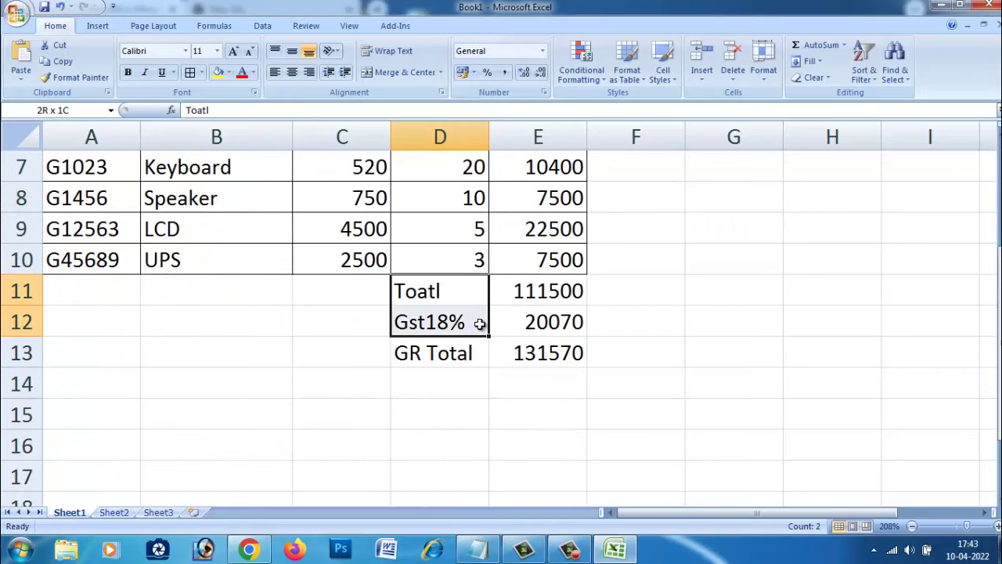
click(190, 72)
click(497, 349)
scroll(434, 221, up, 1)
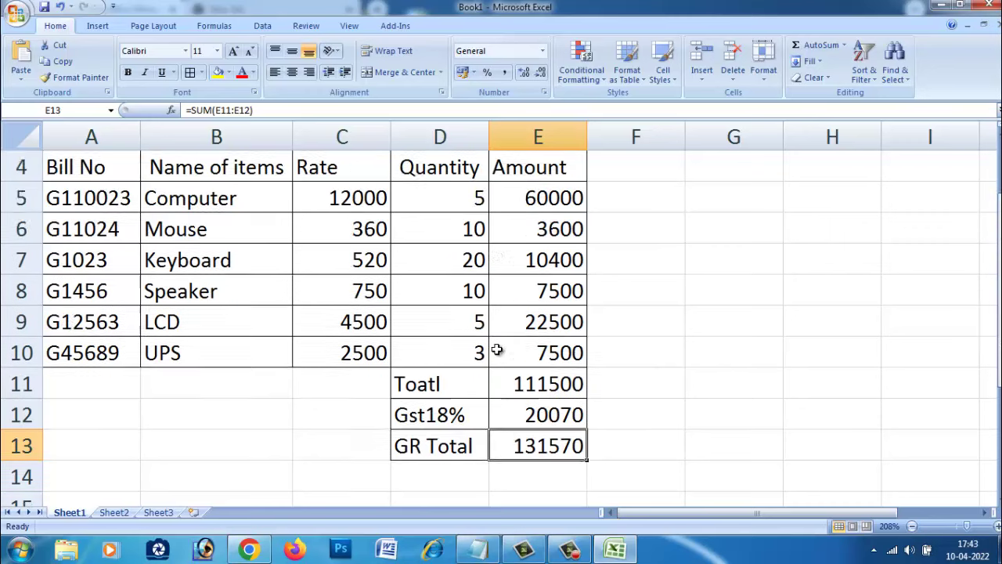
scroll(406, 322, up, 1)
Choose a new border line style for A1:E10
drag(78, 166, 507, 454)
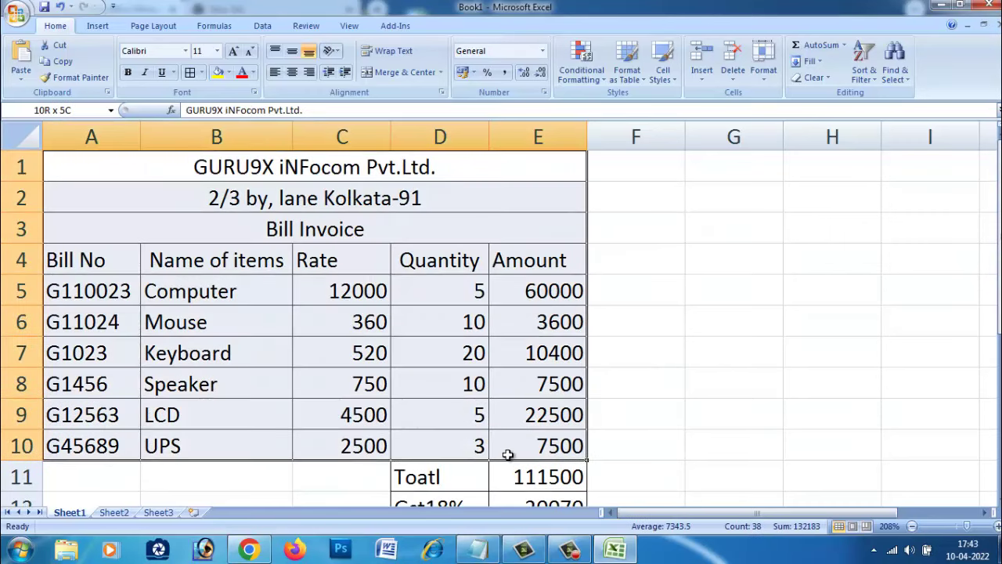
click(201, 72)
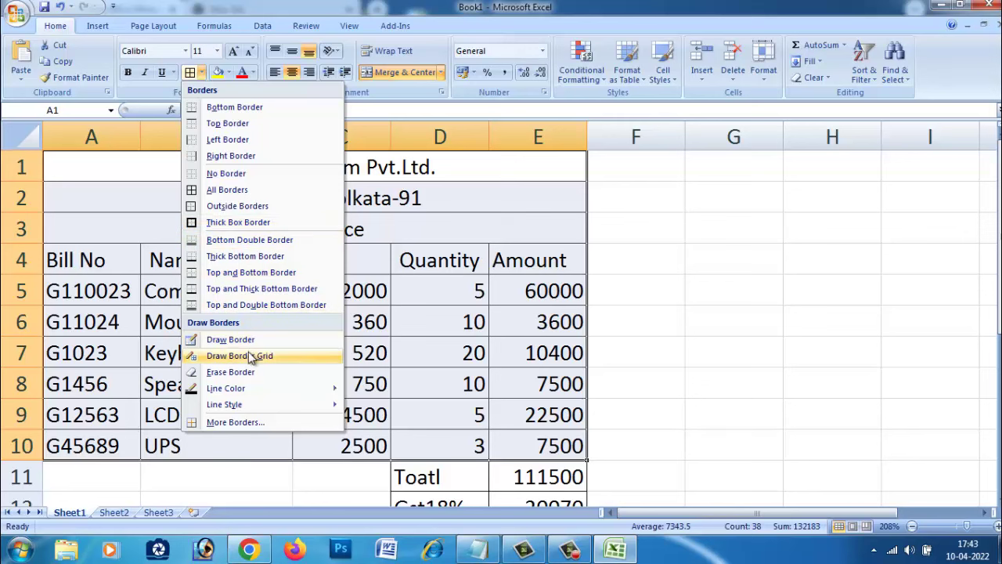
mouse_move(256, 406)
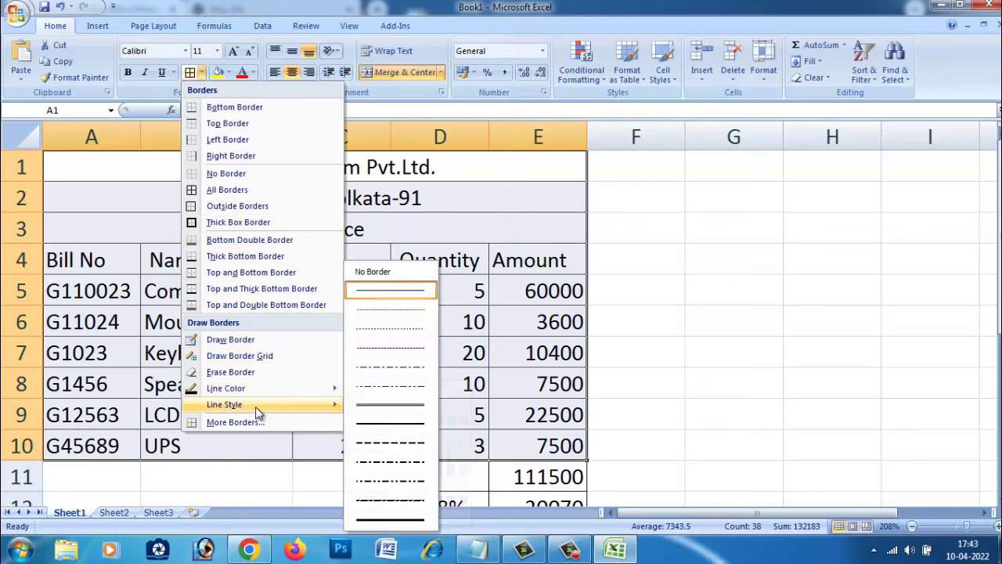
click(398, 429)
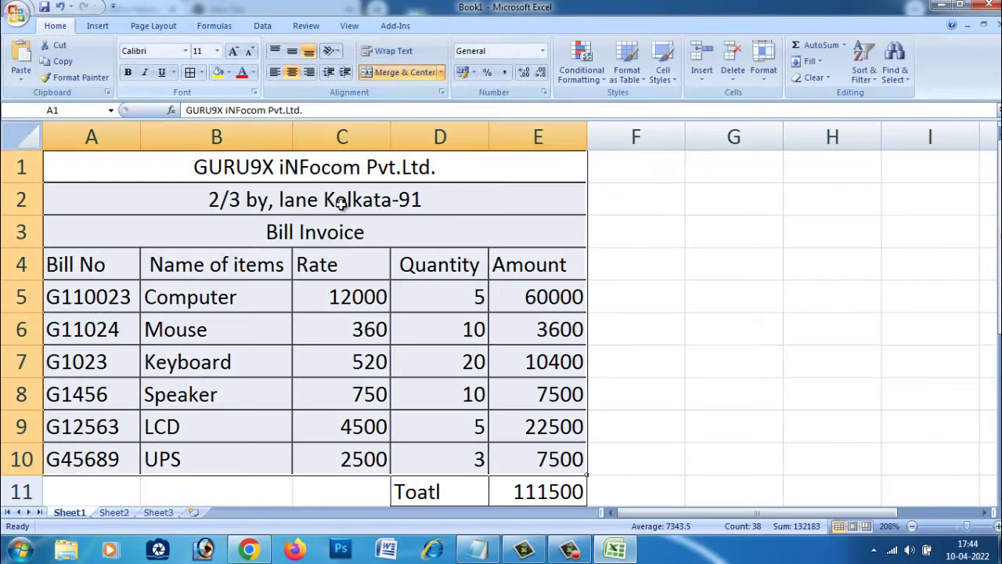
click(498, 293)
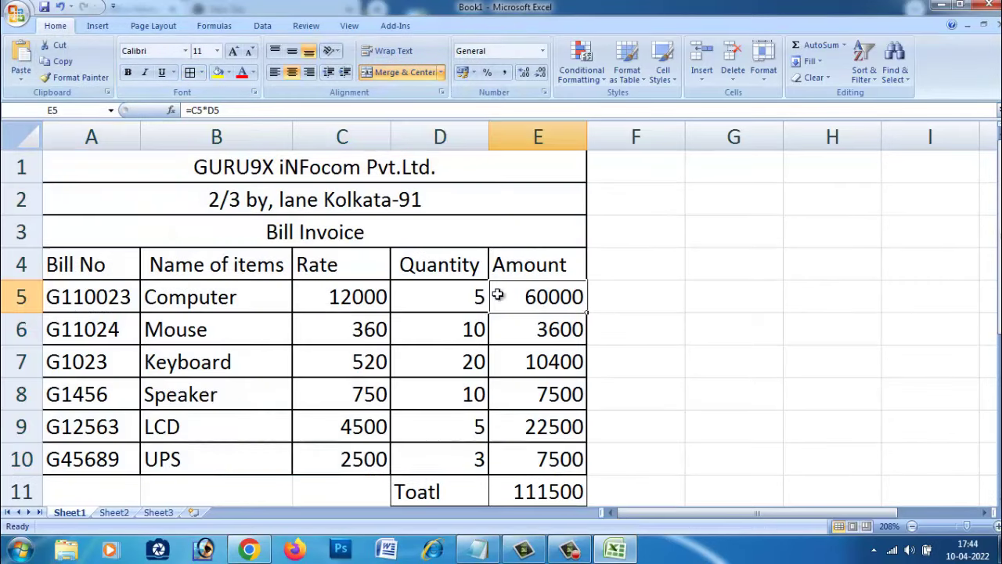
scroll(633, 353, down, 1)
scroll(633, 353, down, 1)
click(630, 350)
Reapply the borders to the totals block D11:E13
drag(412, 292, 543, 351)
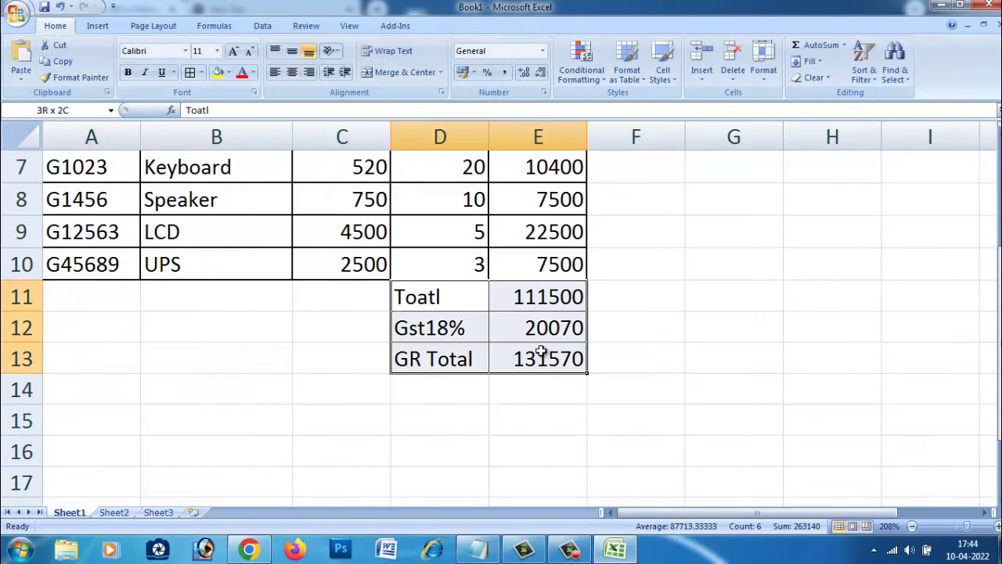
click(190, 72)
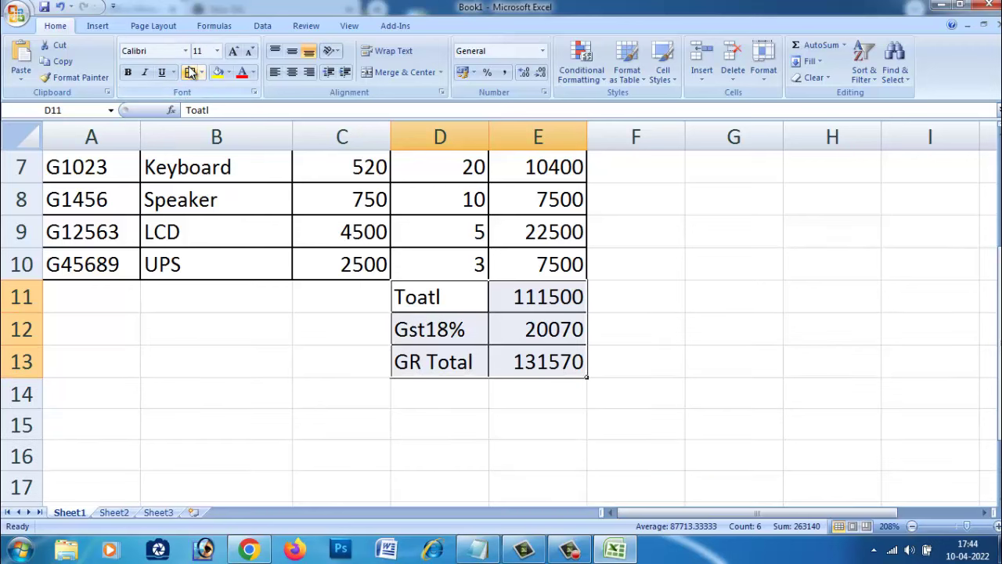
click(485, 435)
scroll(495, 396, up, 2)
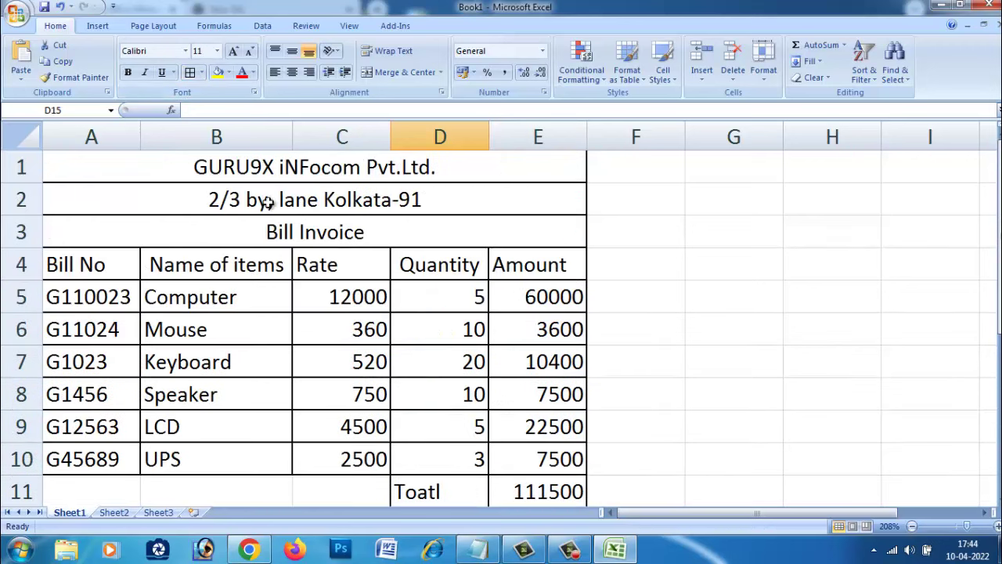
Fill the header row A4:E4 with yellow
drag(53, 263, 519, 266)
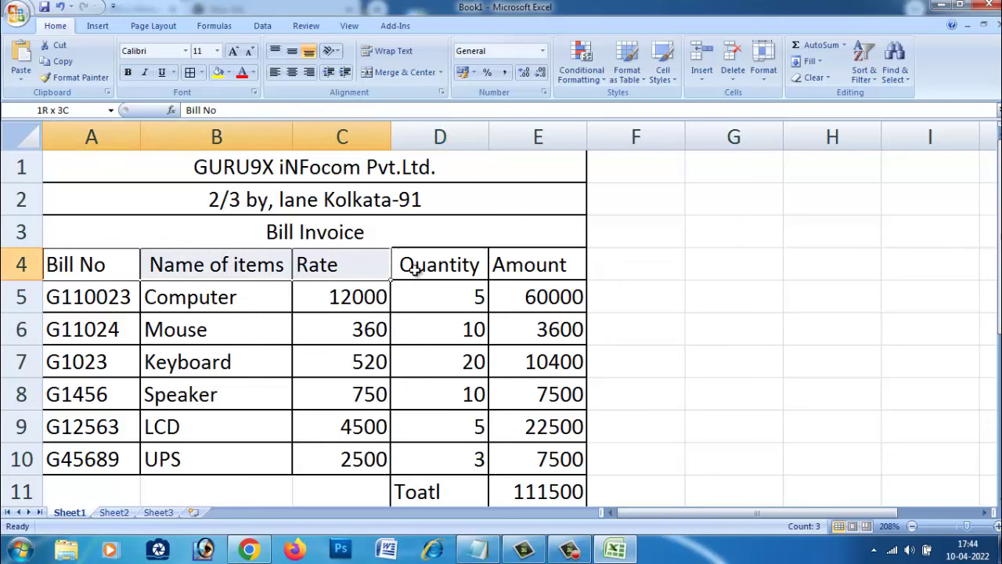
click(216, 72)
click(289, 361)
scroll(451, 410, down, 1)
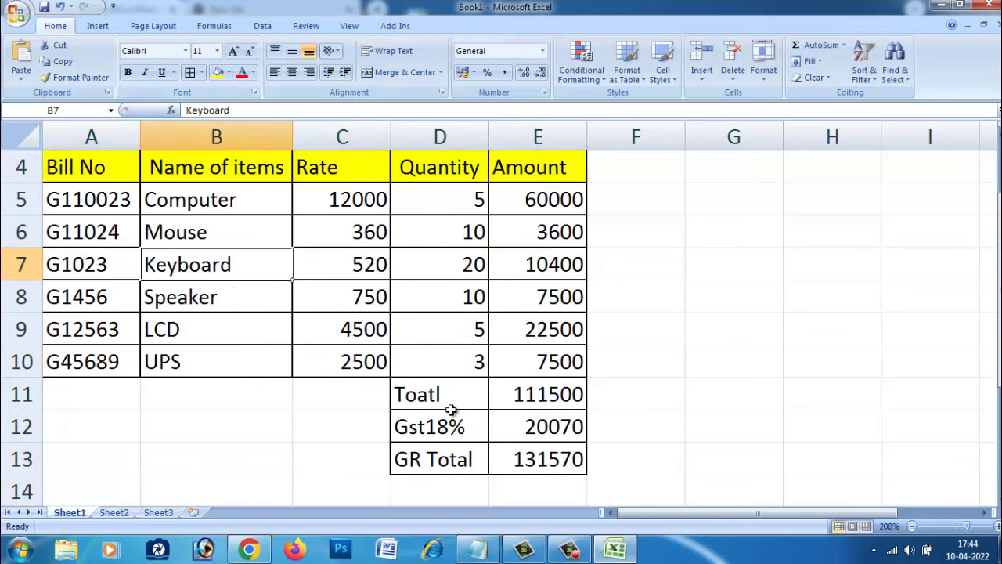
Fill the Total, Gst18% and GR Total block D11:E13 with yellow
drag(425, 384, 552, 459)
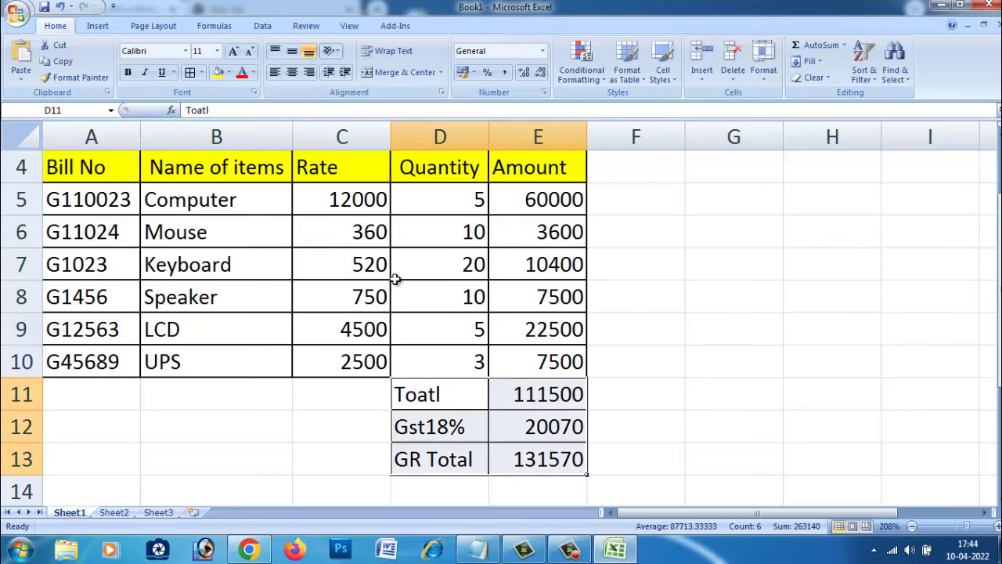
click(217, 72)
click(543, 397)
click(654, 424)
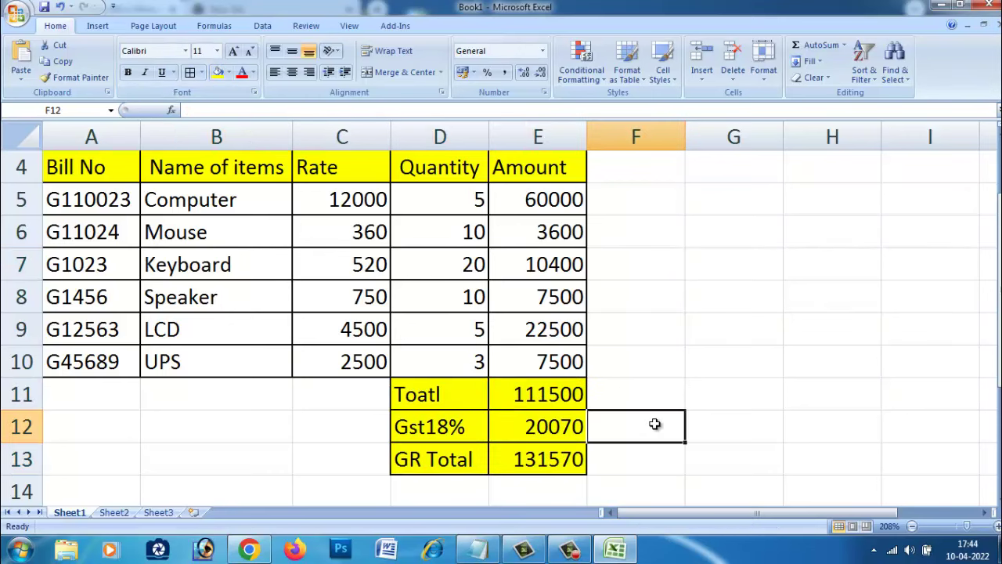
scroll(654, 424, up, 1)
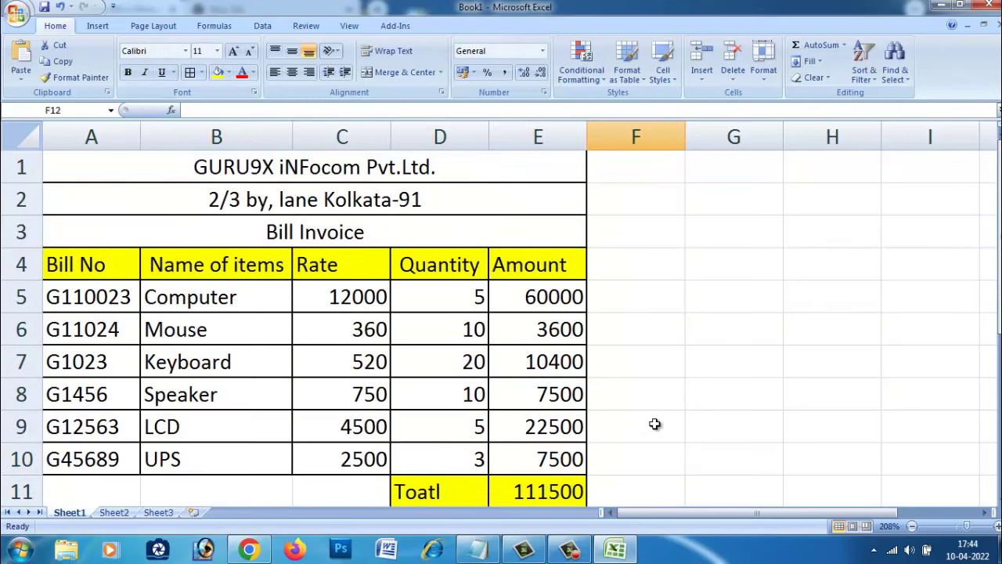
Make the company title text in A1 red
drag(971, 525, 955, 525)
click(959, 526)
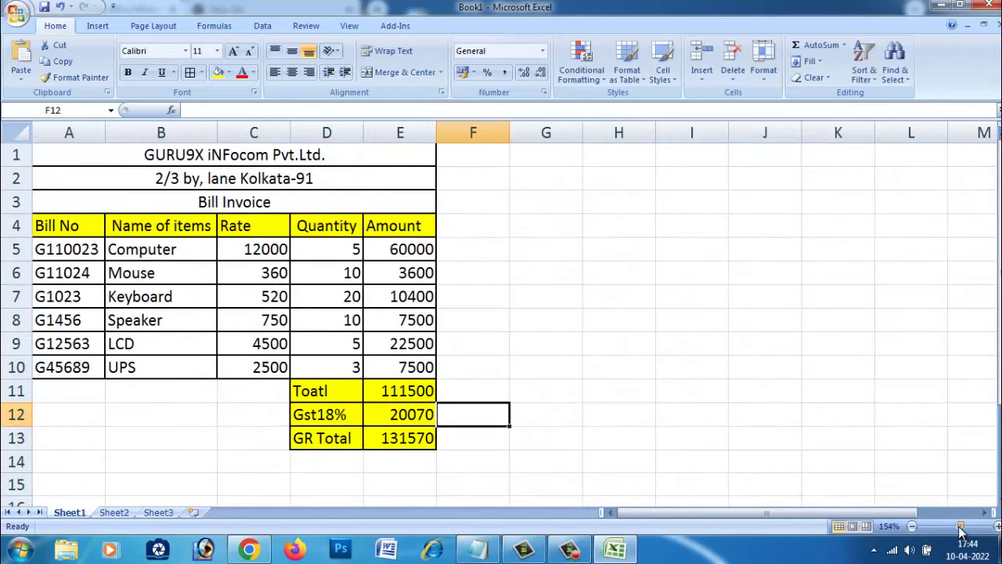
click(232, 422)
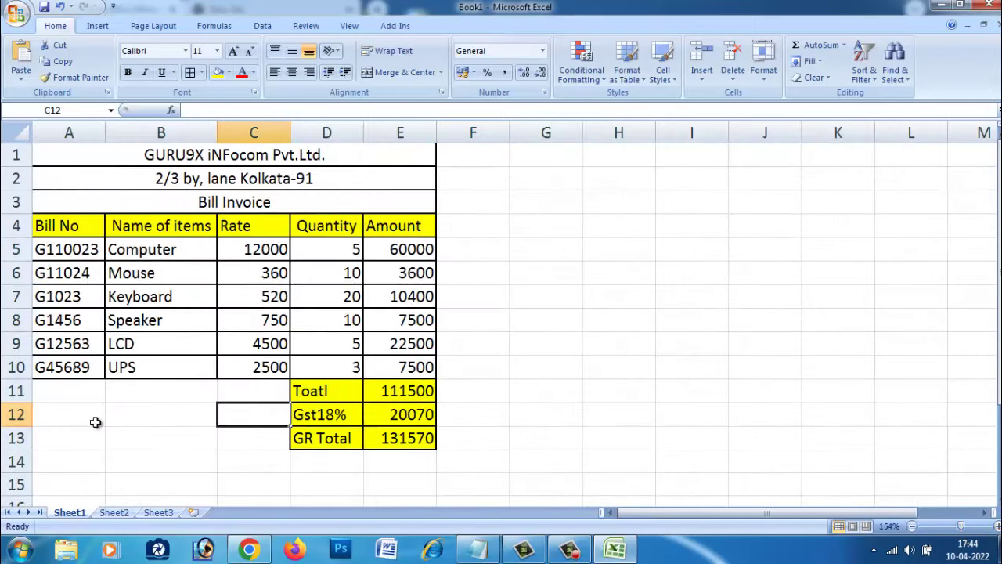
click(214, 390)
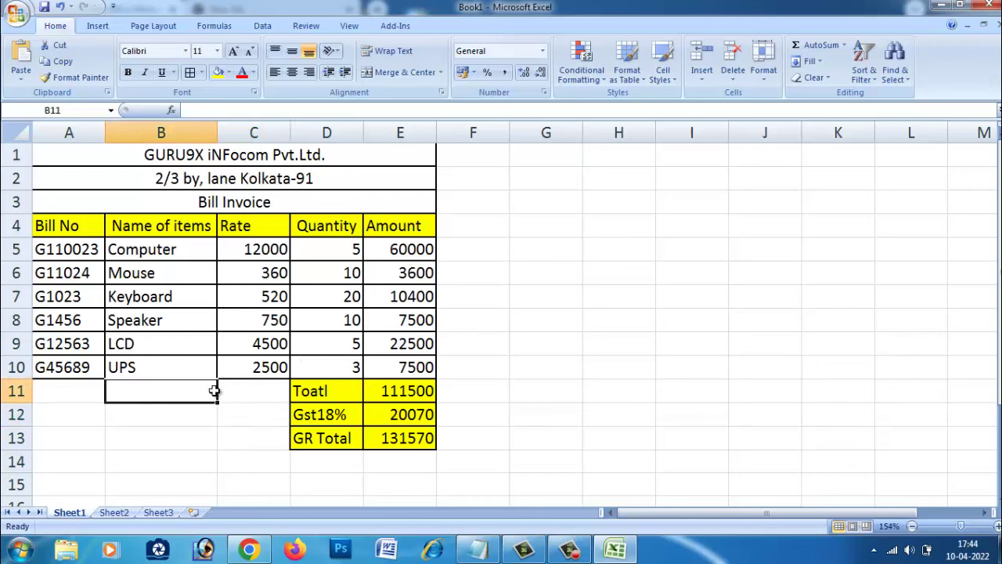
double_click(144, 155)
drag(144, 154, 348, 154)
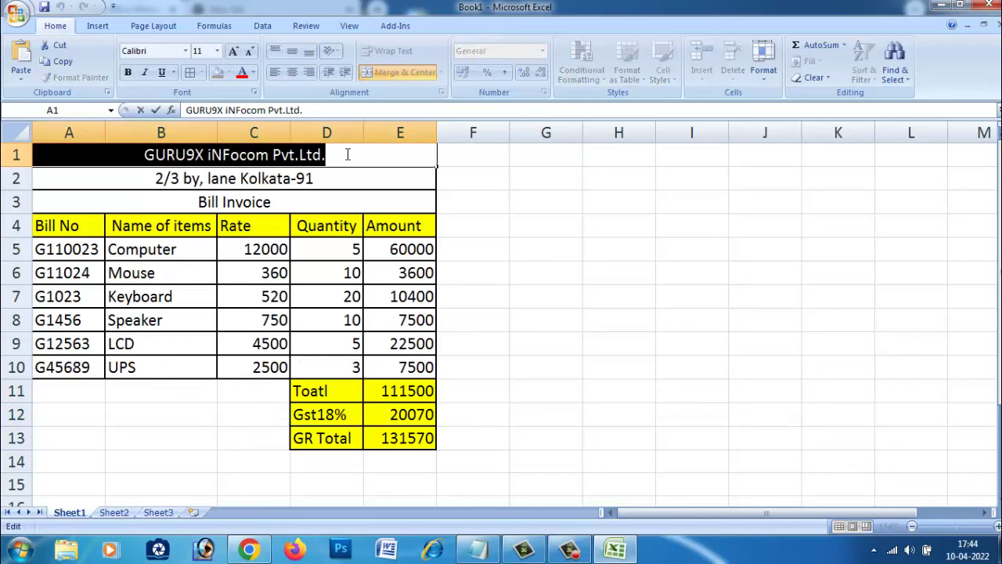
click(242, 72)
click(329, 160)
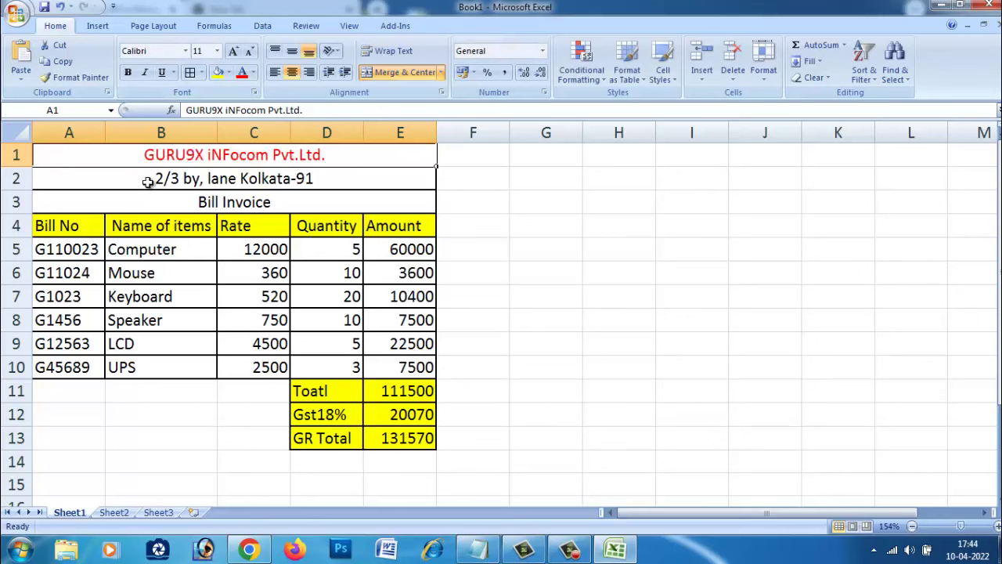
Make the A1 company title bold
double_click(147, 155)
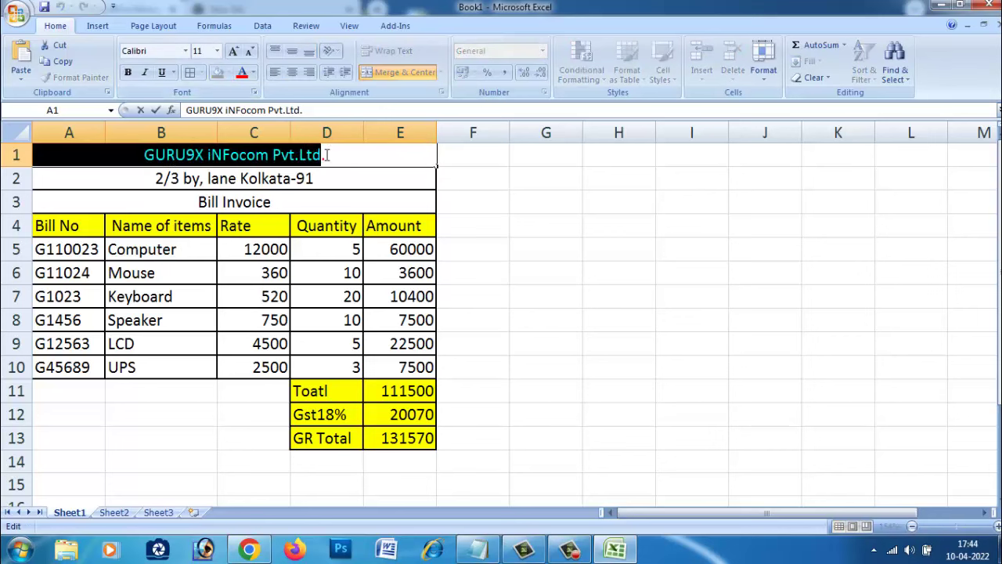
drag(146, 155, 333, 154)
click(128, 72)
click(344, 161)
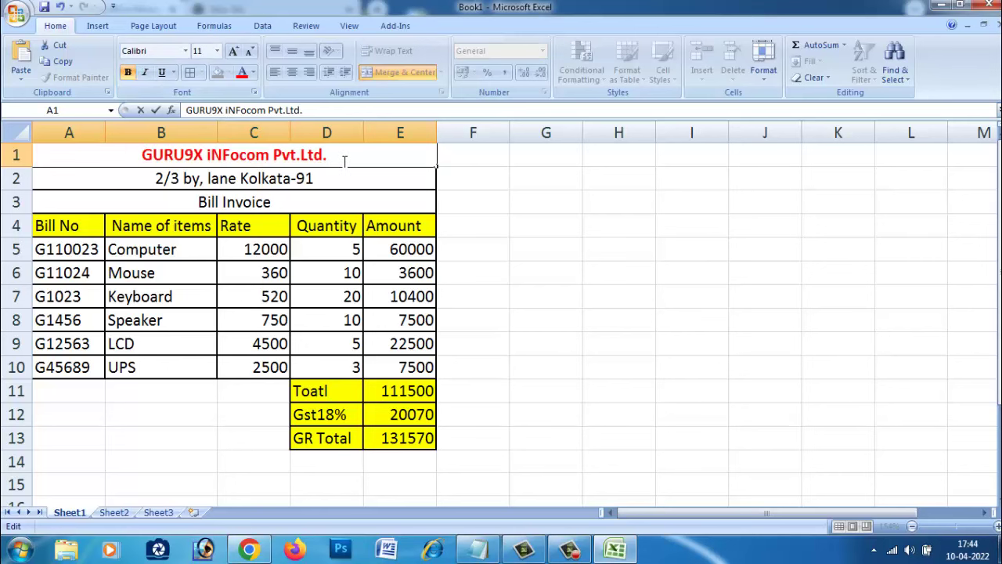
click(229, 413)
click(222, 454)
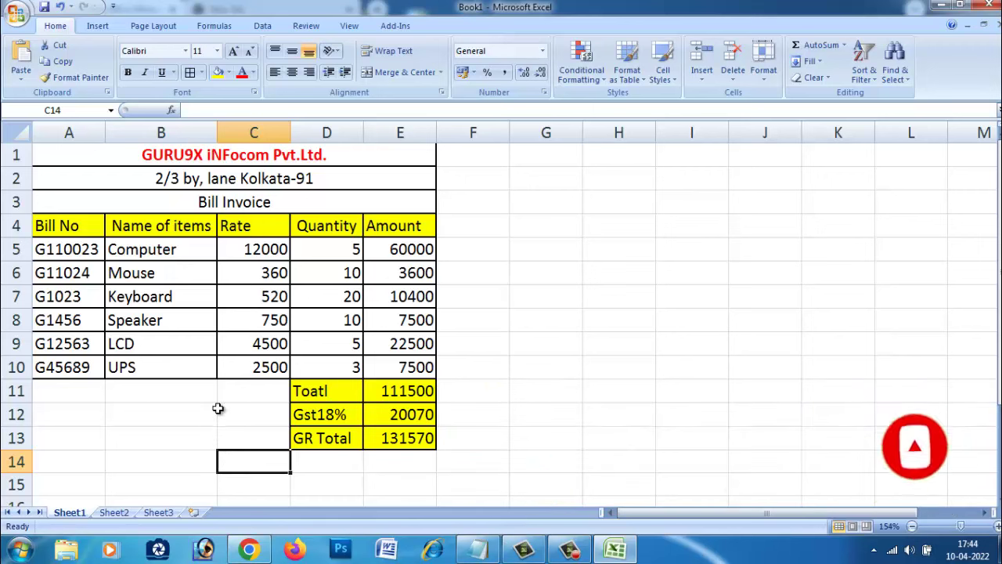
click(387, 249)
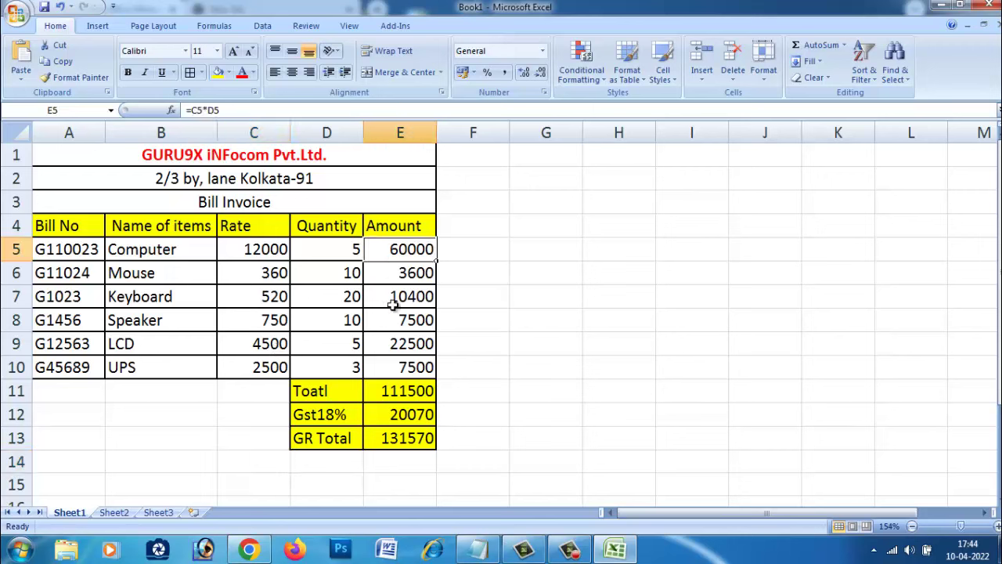